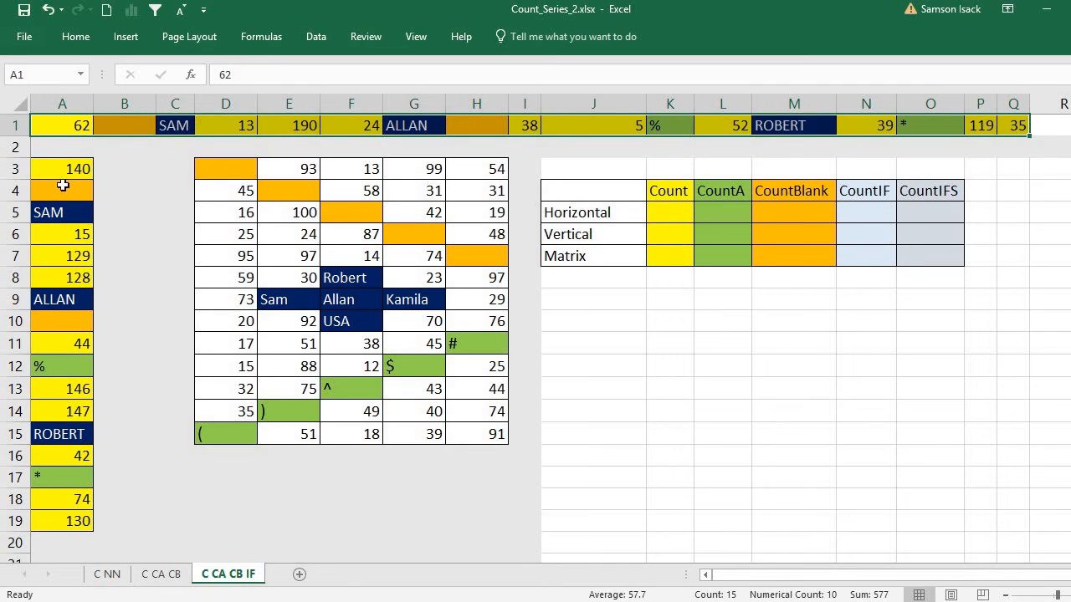
Step: Review the vertical data in A3:A19, the matrix in D3:H15 and the counting function headings in K4:O4
drag(63, 172, 79, 428)
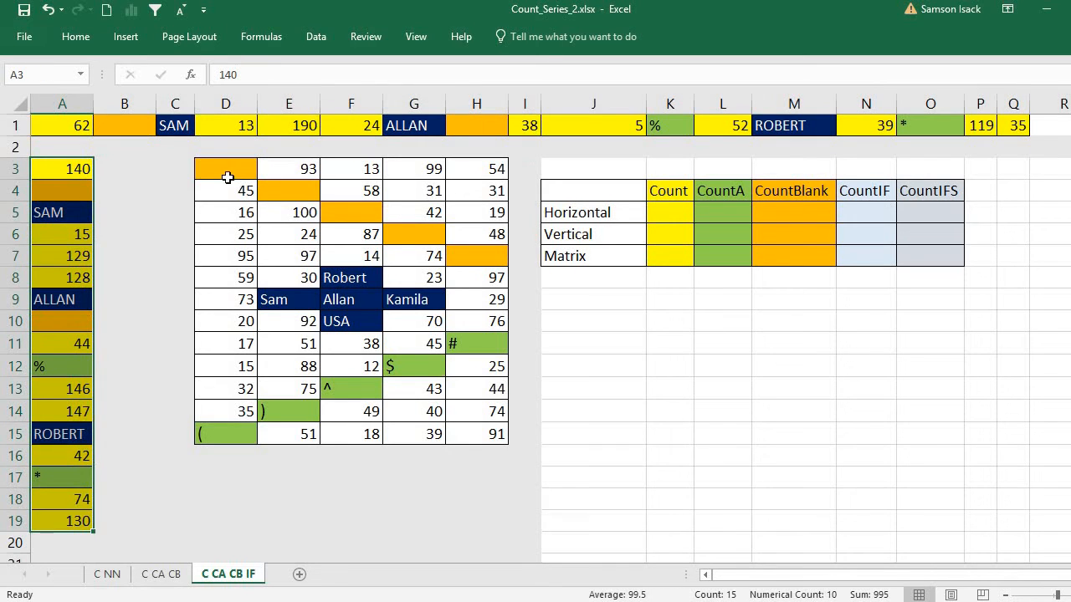
drag(224, 171, 482, 428)
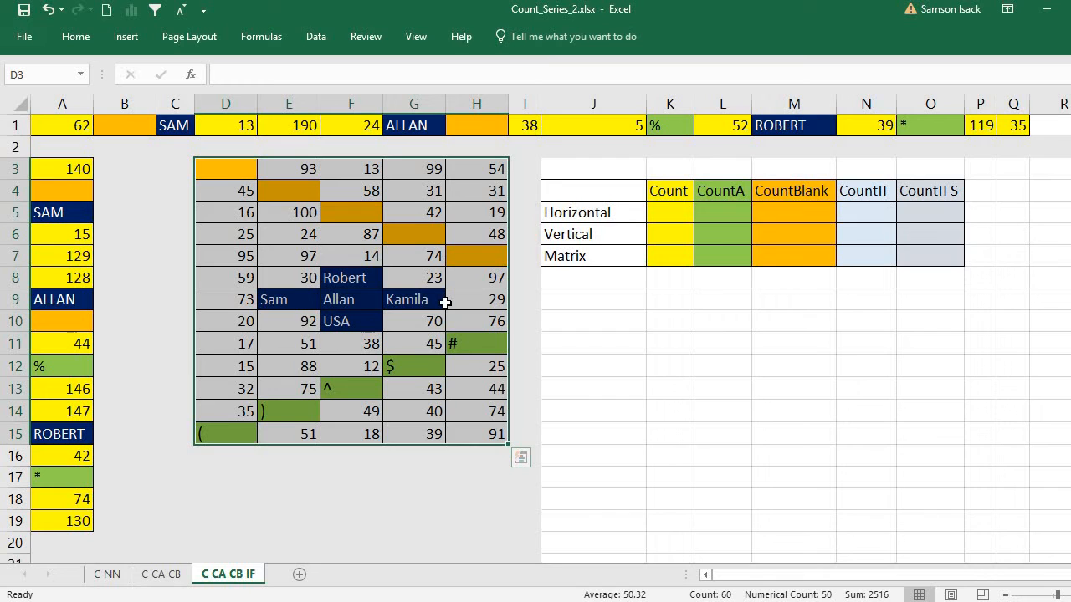
click(663, 212)
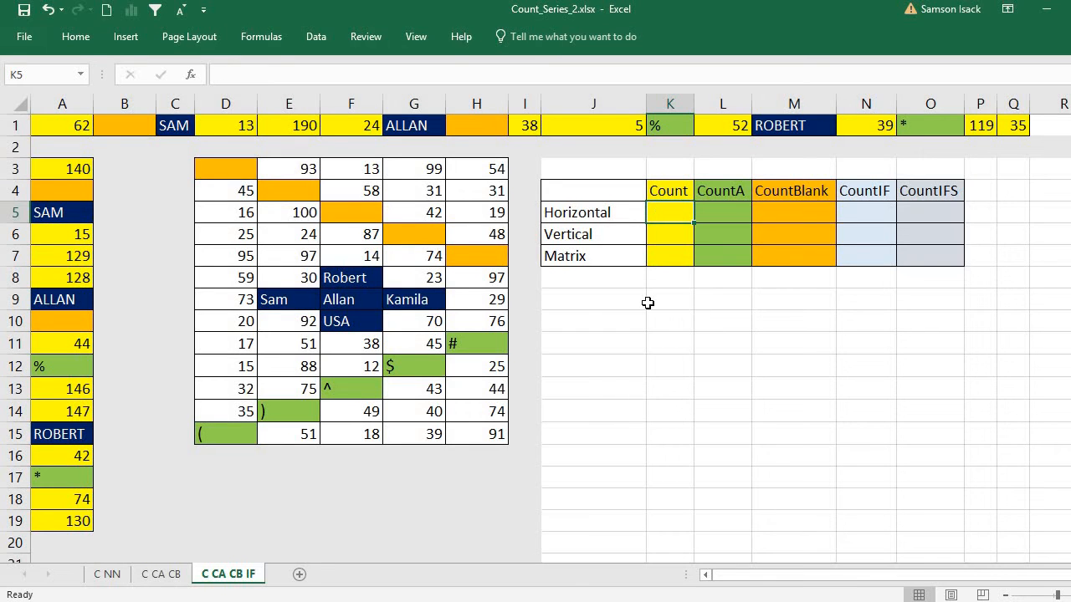
click(679, 190)
click(739, 191)
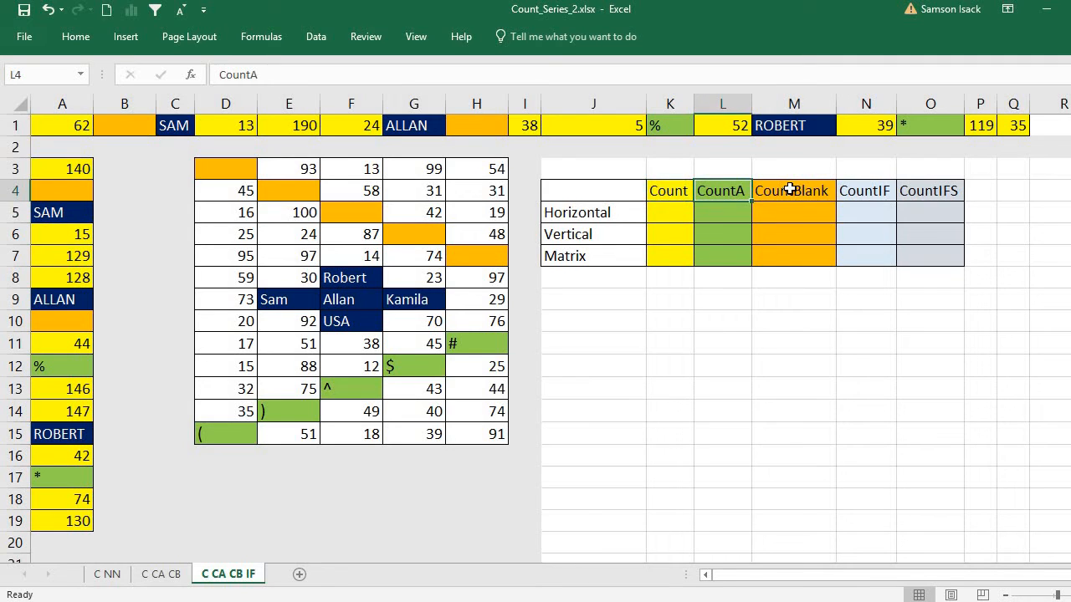
click(789, 190)
click(874, 192)
click(923, 191)
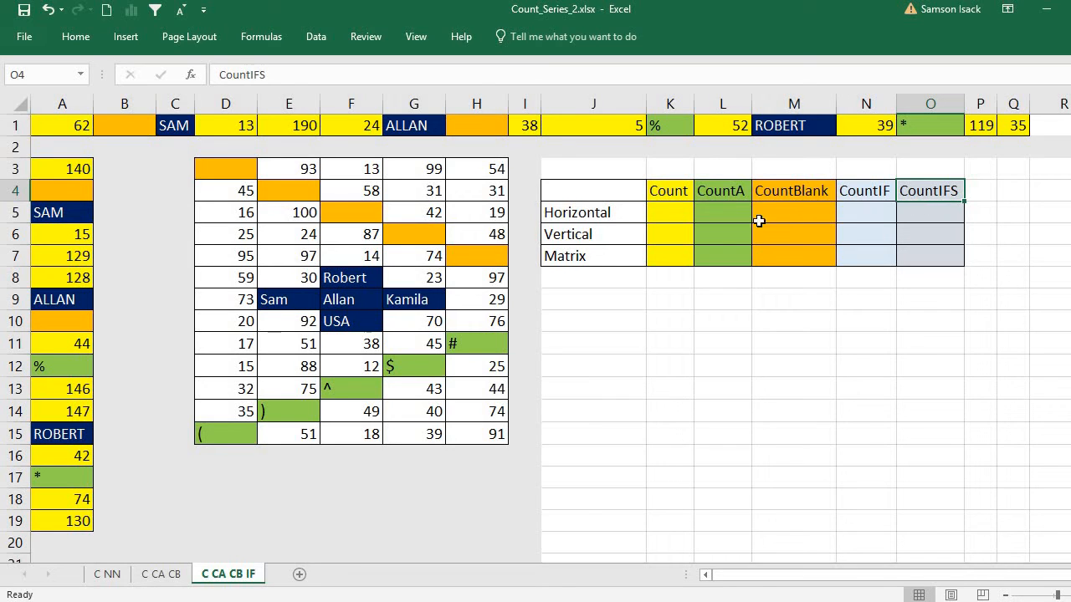
Step: Enter =COUNT(A1:Q1) in K5 to count the numeric cells of the horizontal range
click(667, 218)
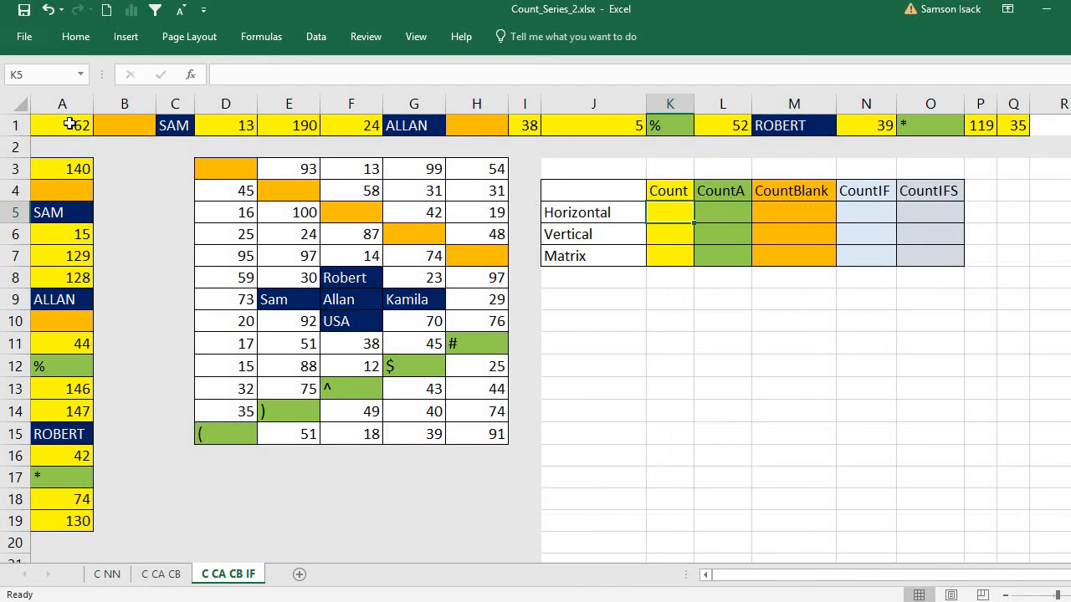
drag(67, 124, 1016, 126)
double_click(674, 217)
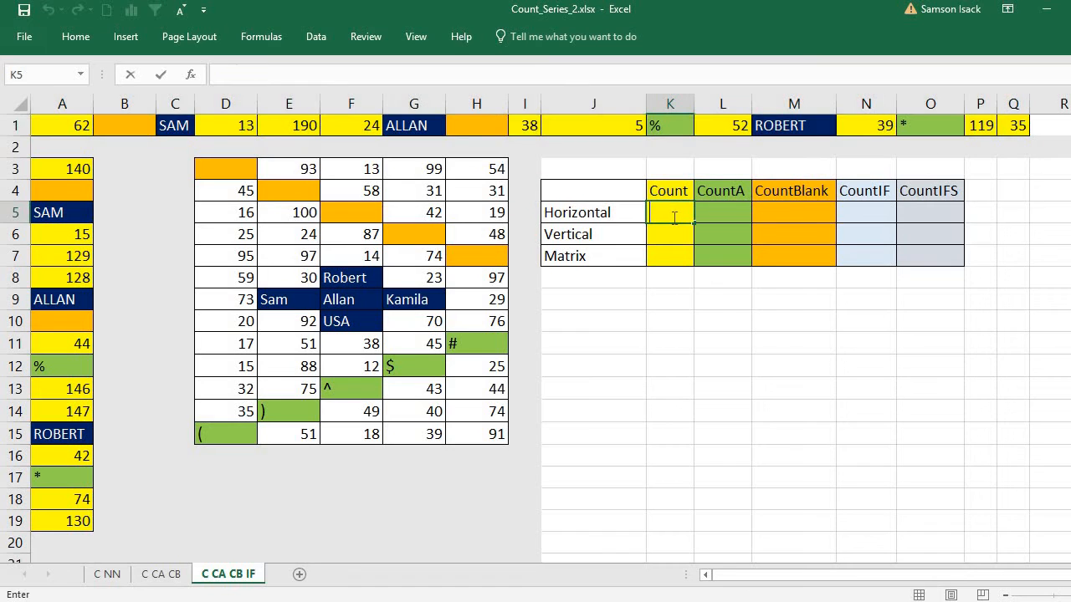
text(=C)
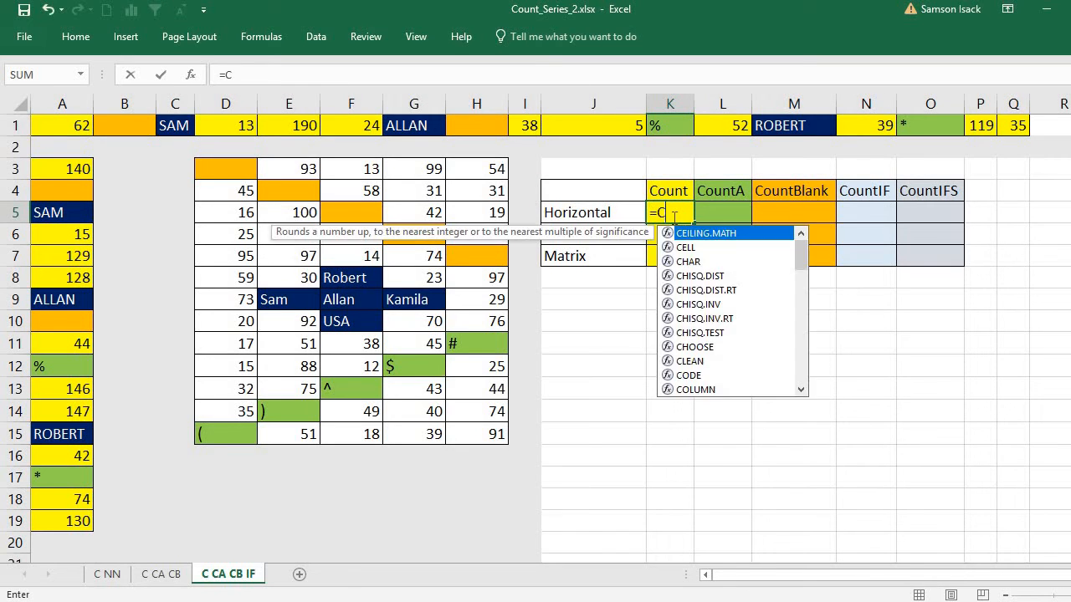
text(ount()
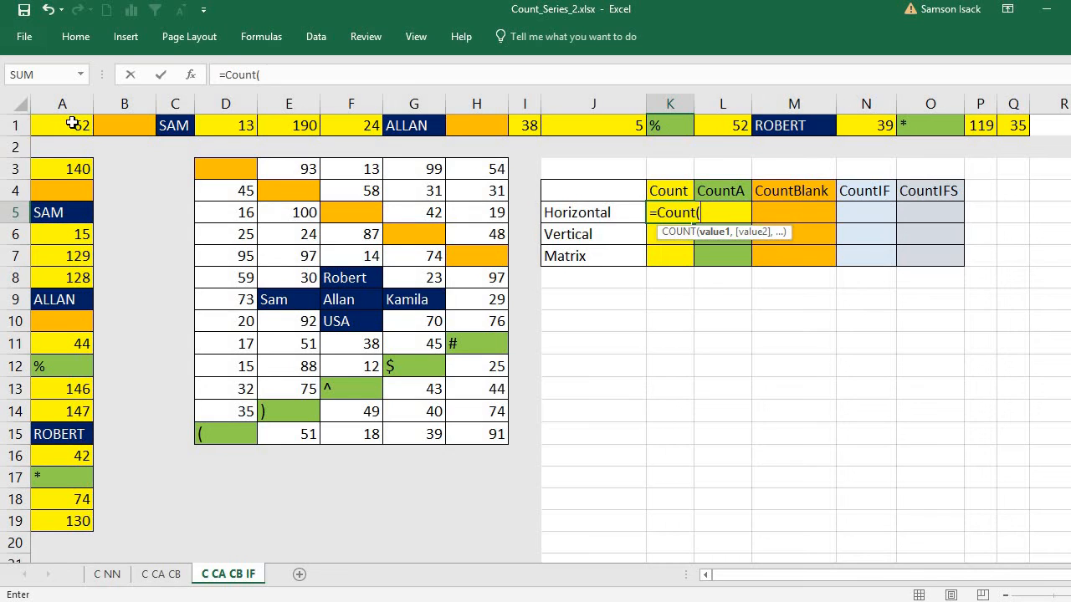
click(73, 123)
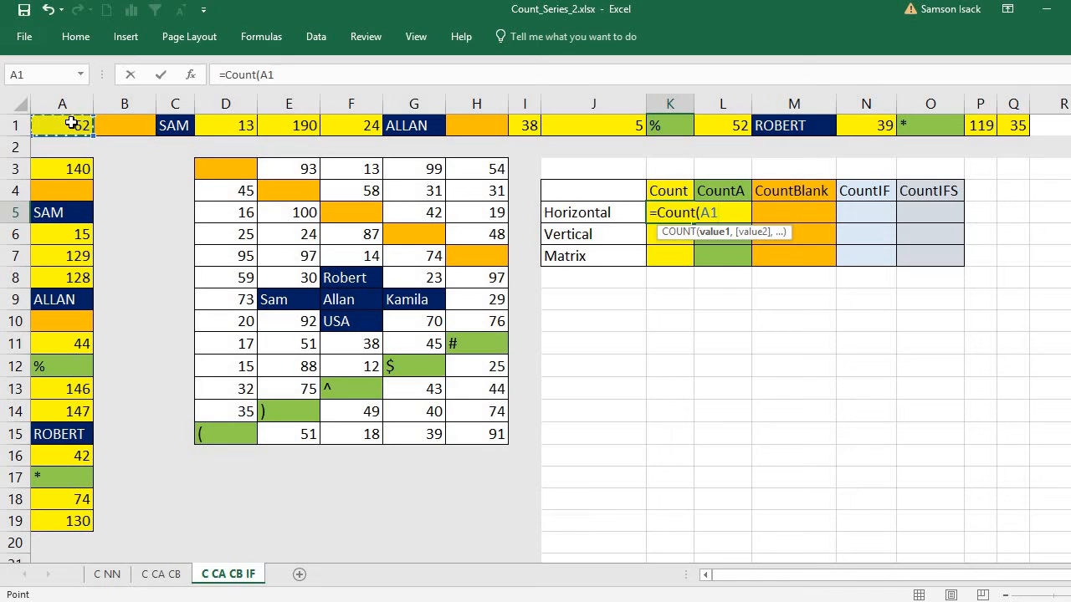
drag(113, 123, 1018, 124)
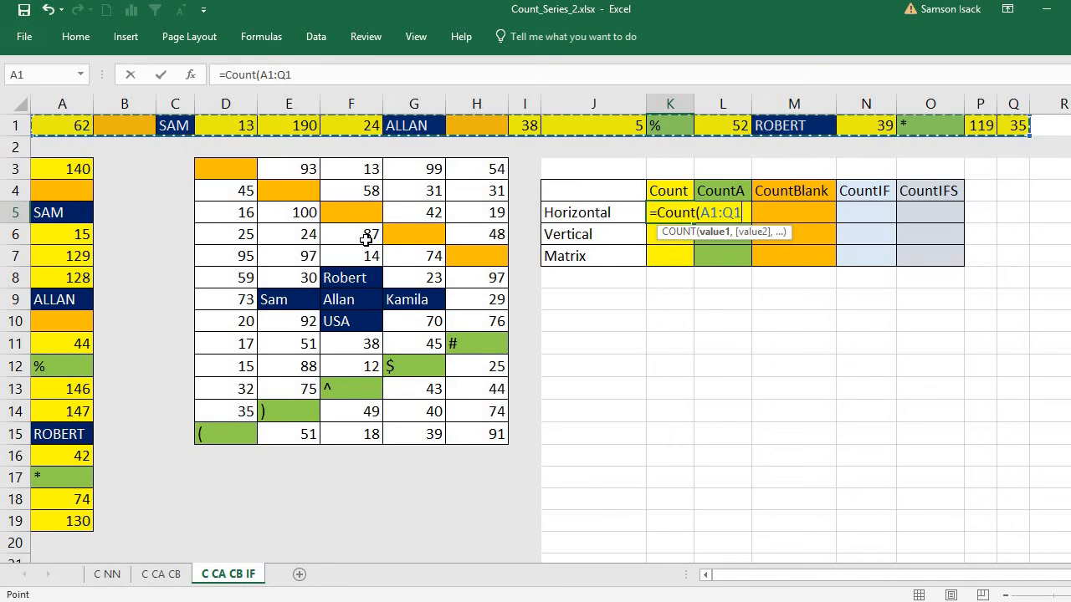
text())
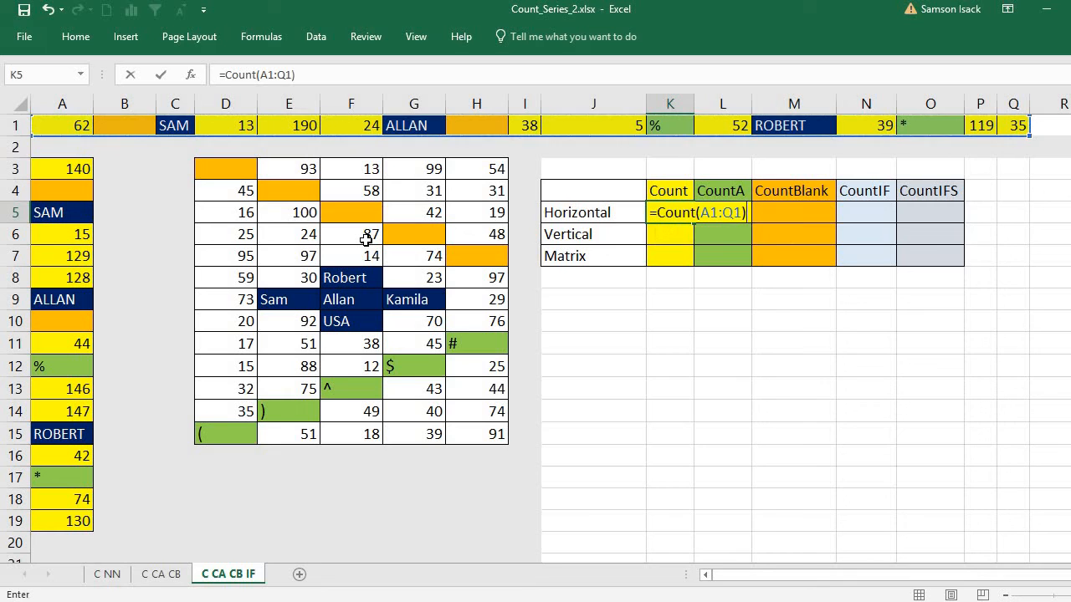
key(Return)
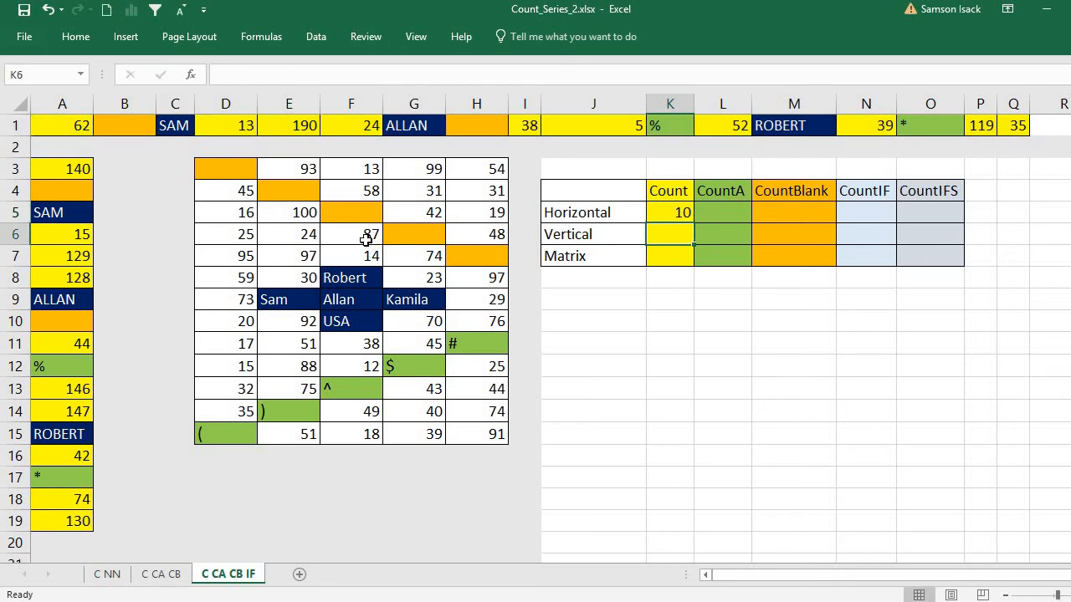
Step: Check the Count result in K5 against each yellow numeric cell in row 1, from A1 through Q1
click(678, 214)
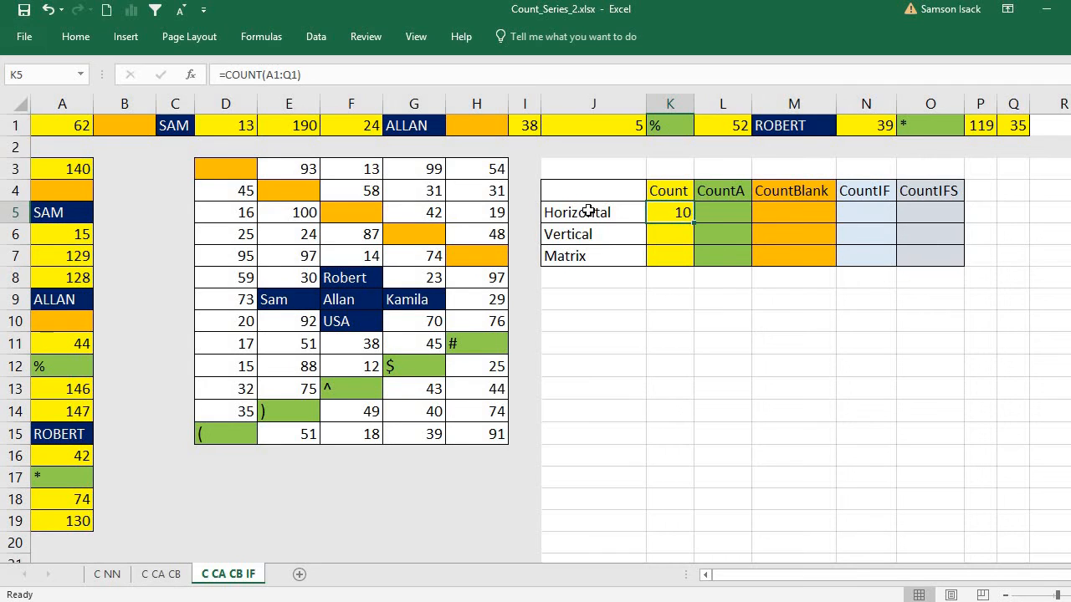
click(82, 125)
click(229, 125)
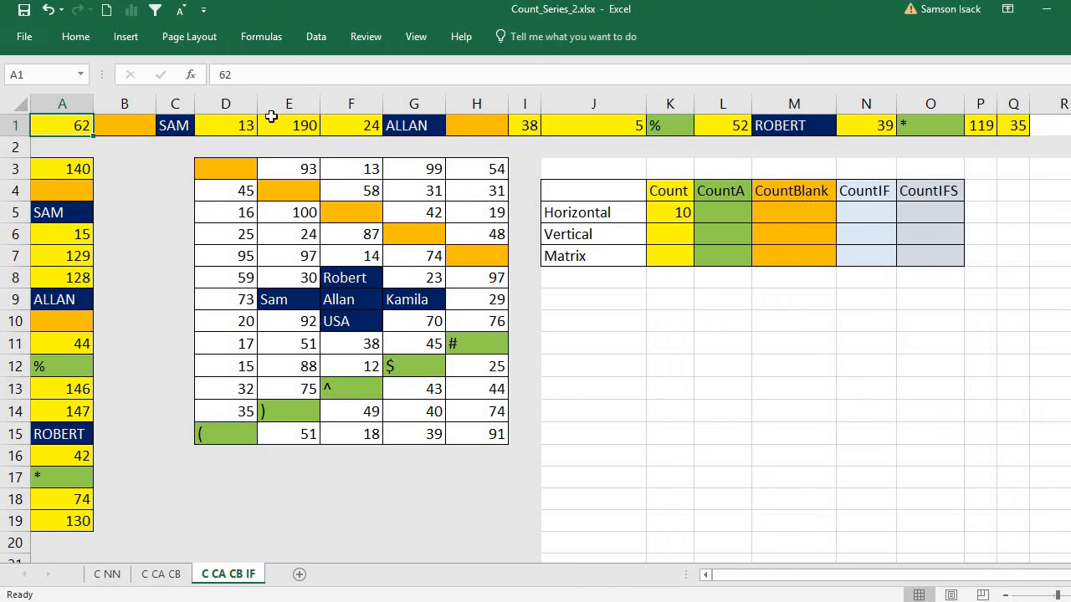
click(309, 126)
click(348, 125)
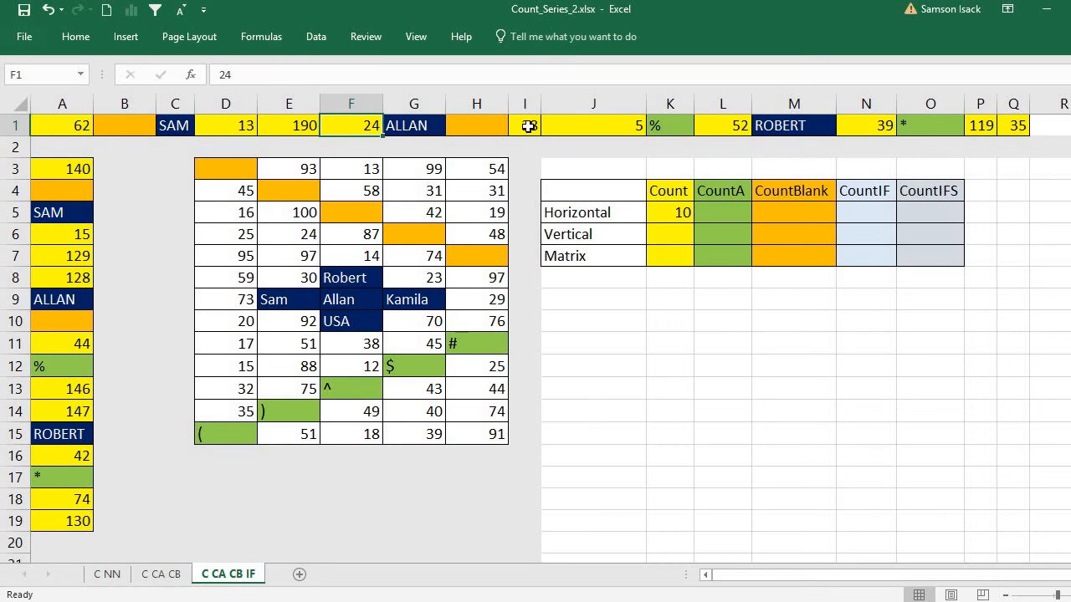
click(524, 126)
click(597, 126)
click(719, 125)
click(870, 125)
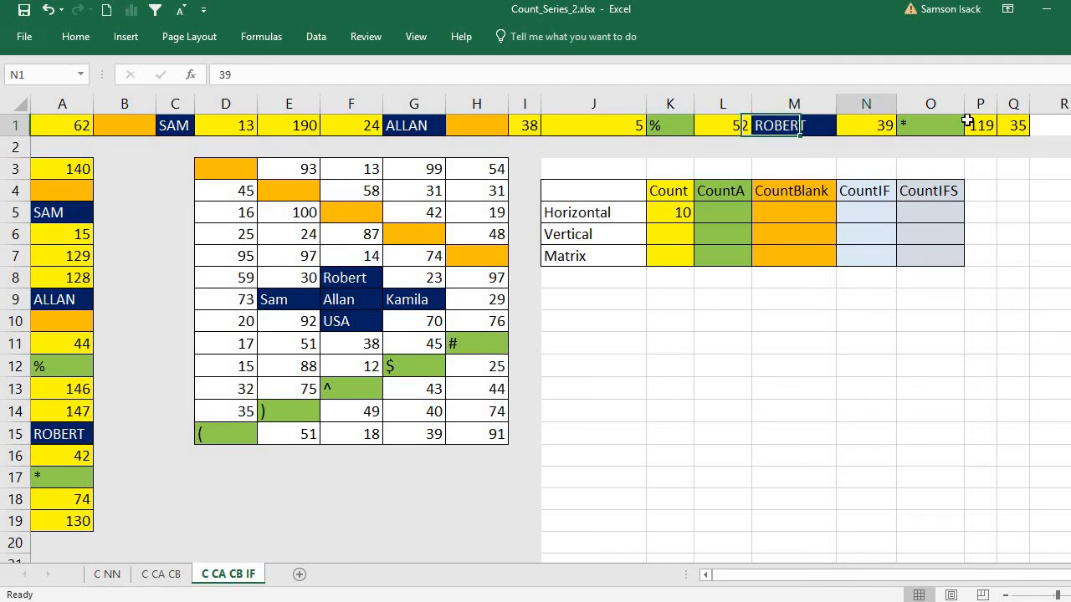
click(987, 126)
click(1014, 125)
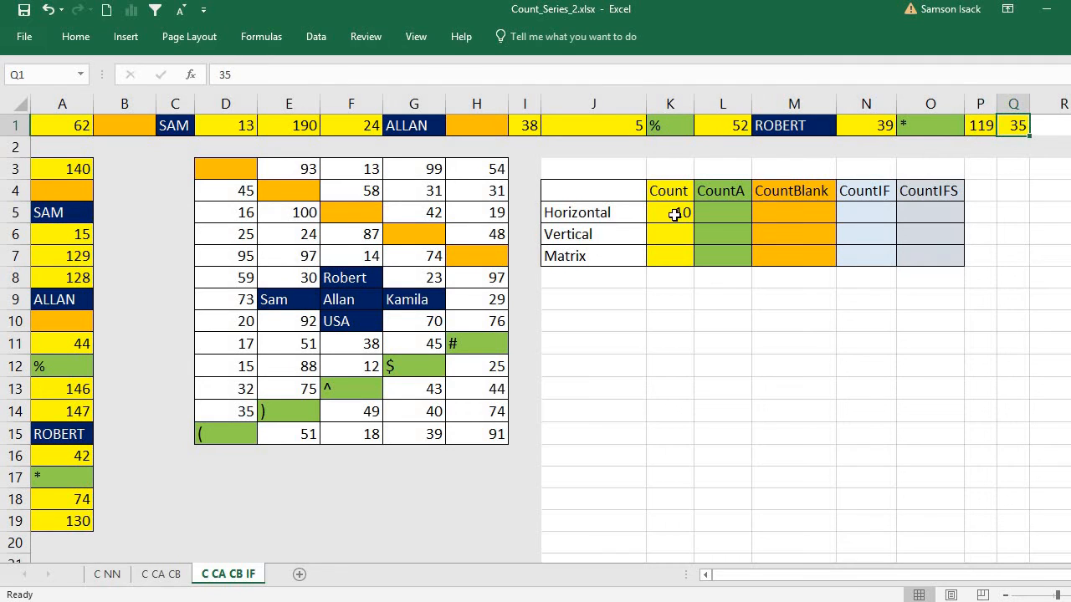
click(679, 213)
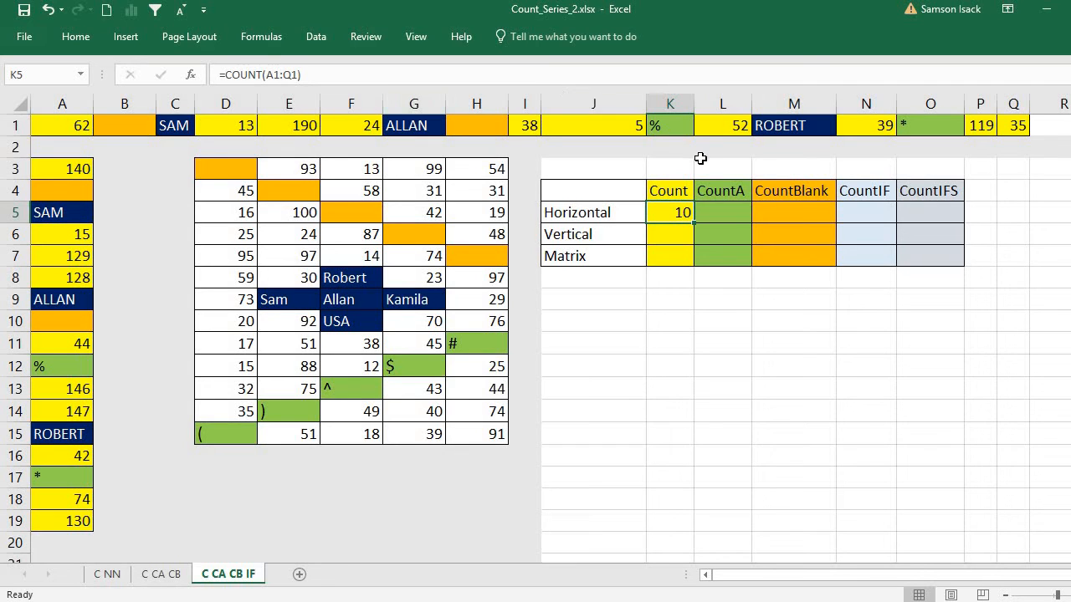
Step: Enter =COUNTA(A1:Q1) in L5 to count the non-empty cells of the horizontal range
click(721, 212)
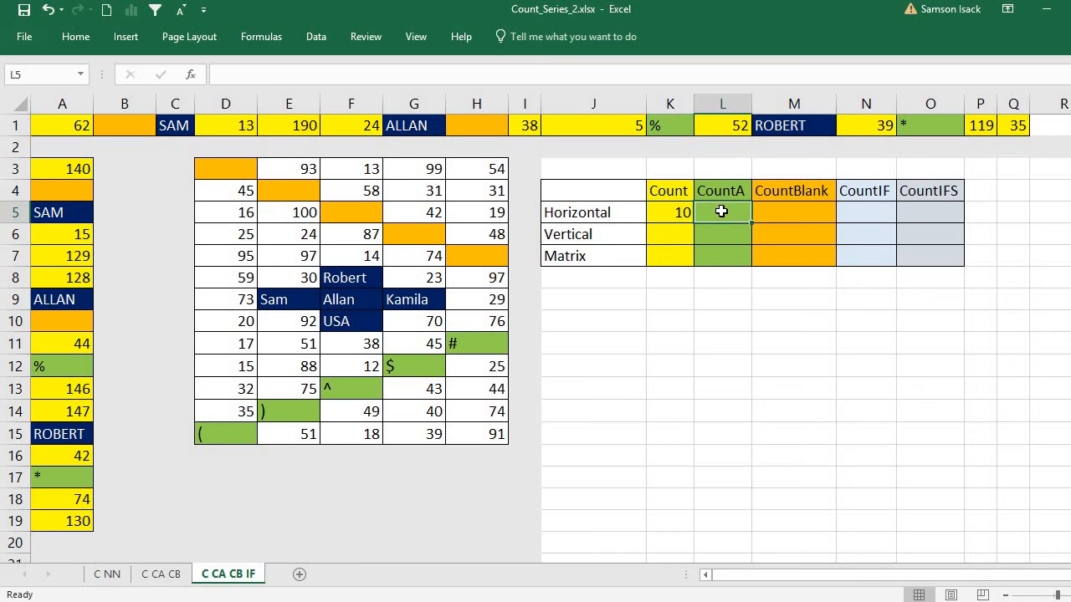
text(=)
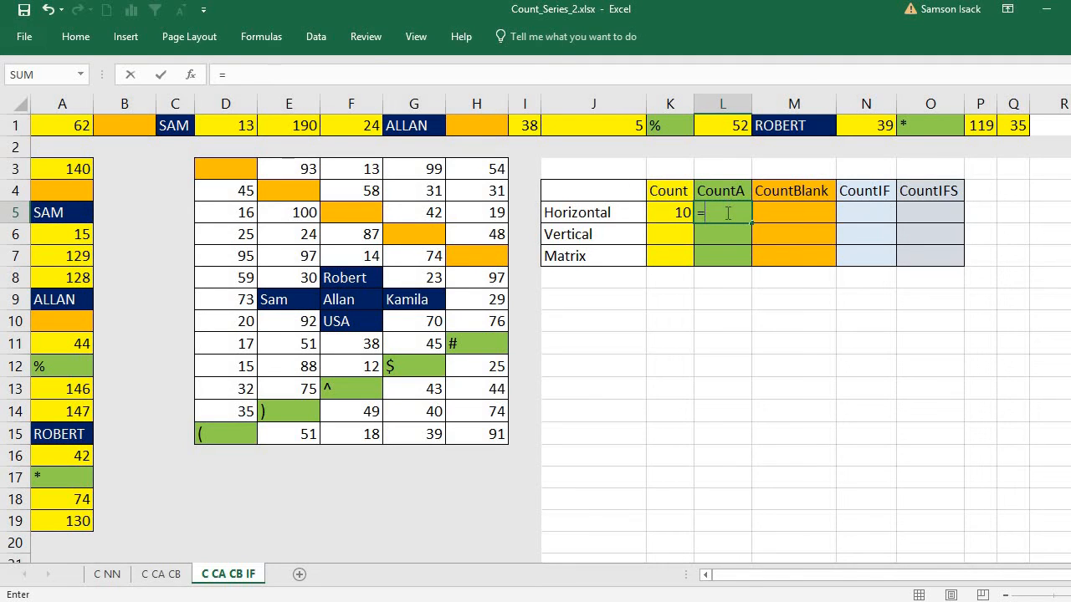
text(COUN)
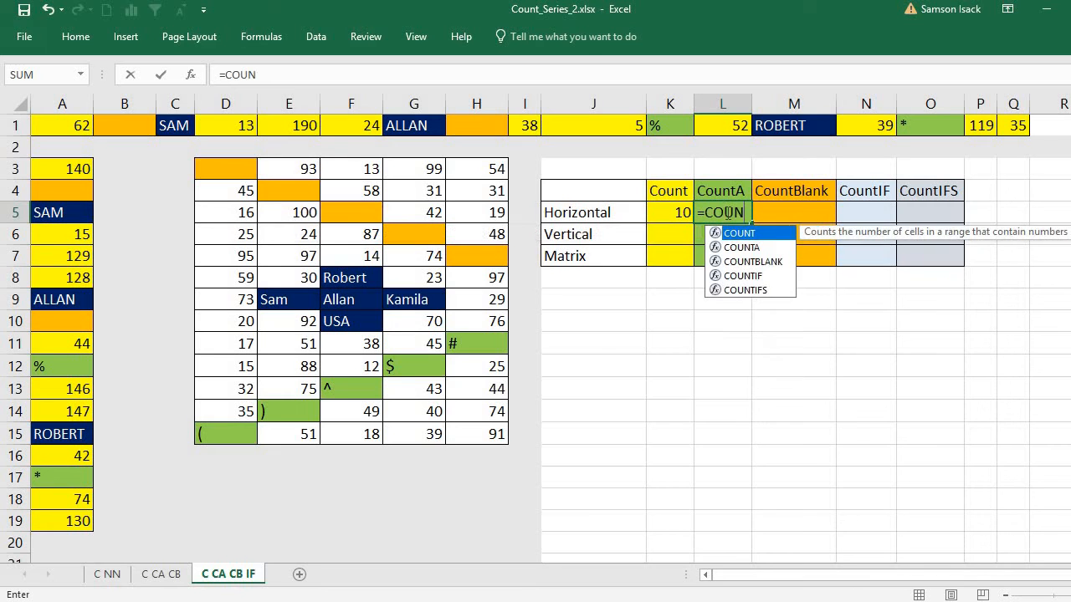
text(TA()
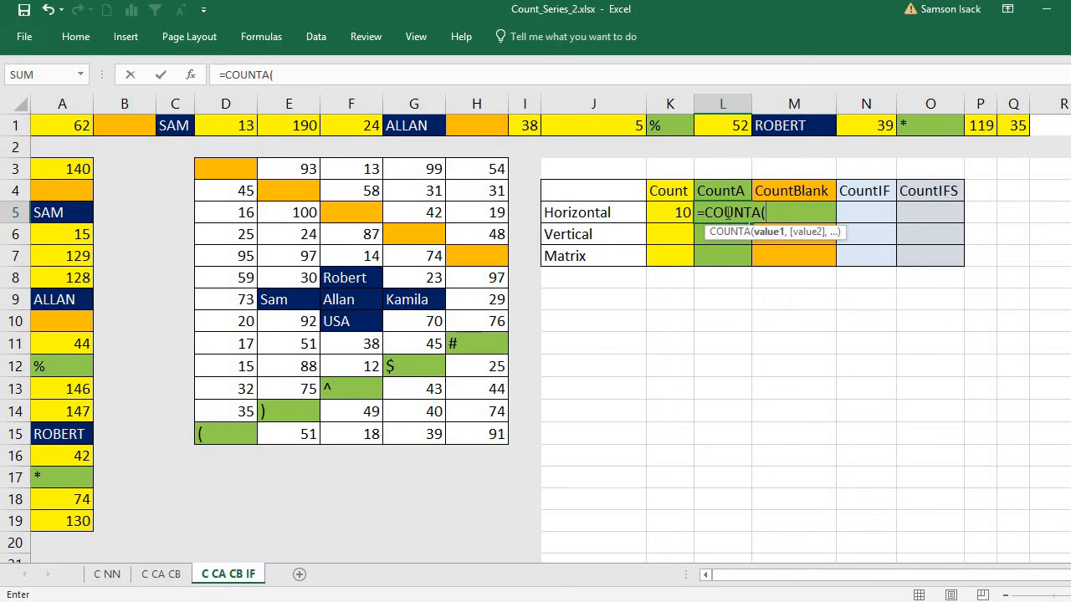
key(BackSpace)
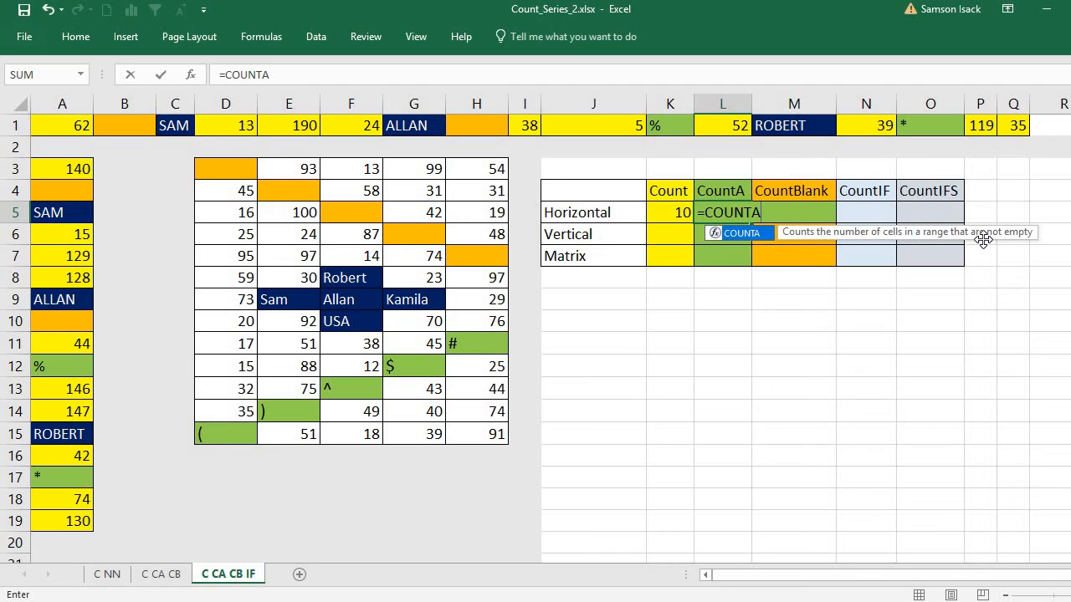
text(()
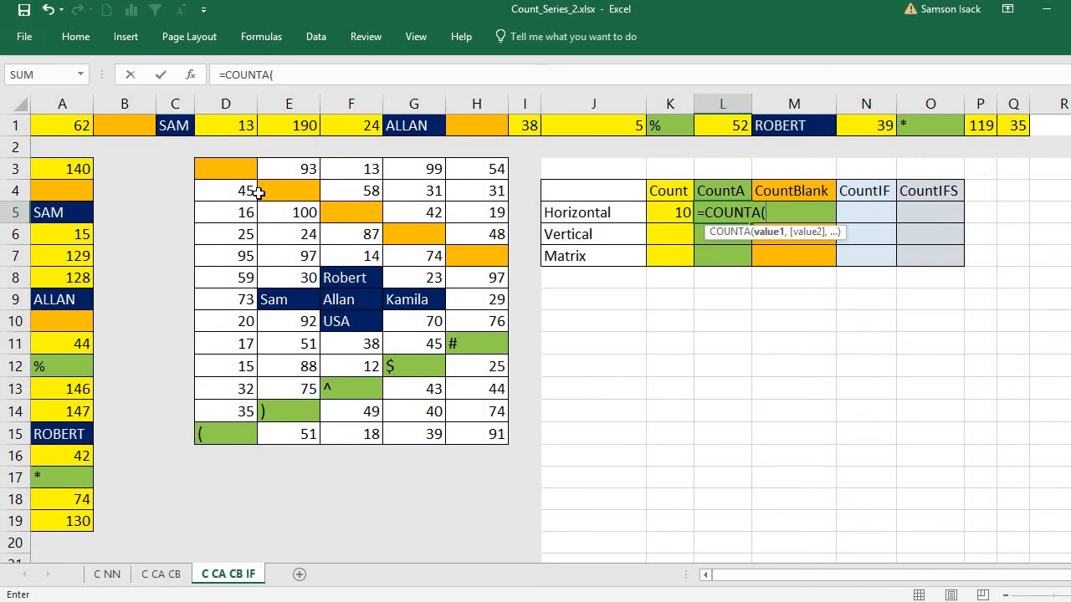
drag(63, 123, 1004, 125)
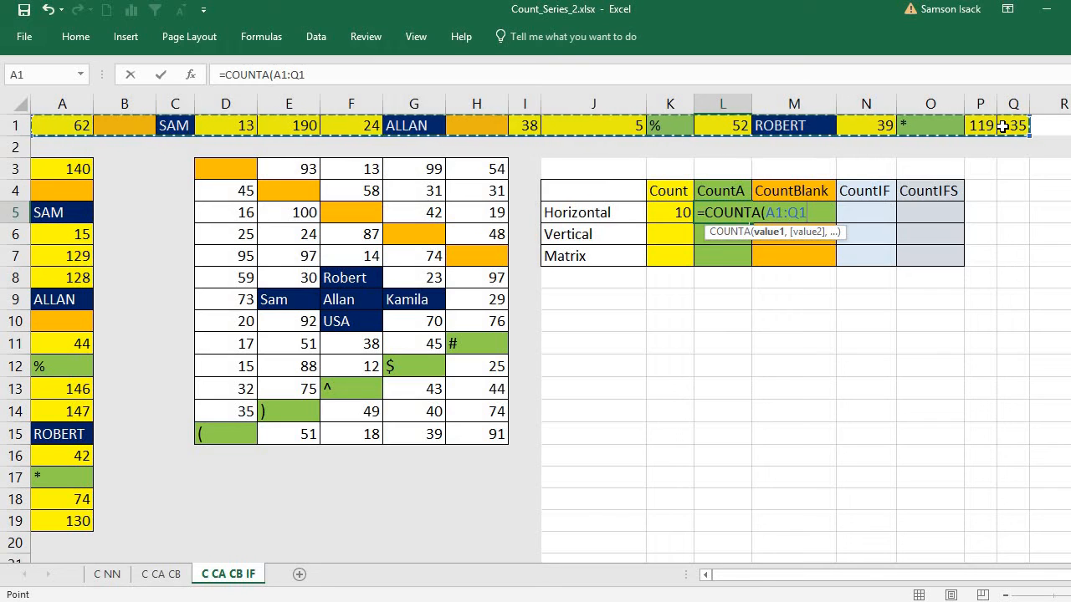
text())
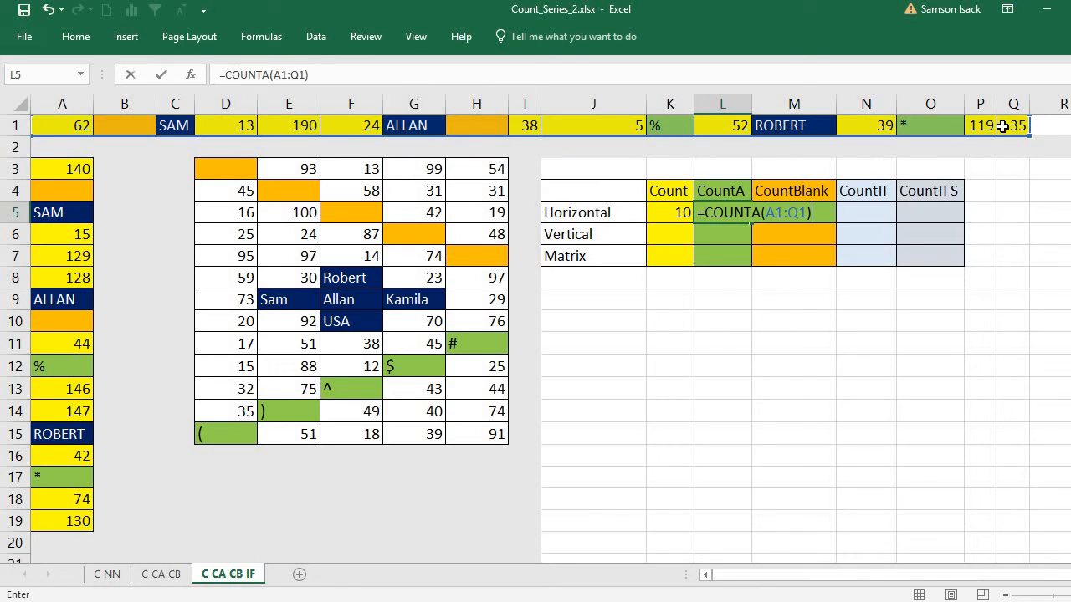
key(Return)
Step: Check the CountA result in L5 against the text and symbol cells C1, G1, K1, M1 and O1
click(700, 214)
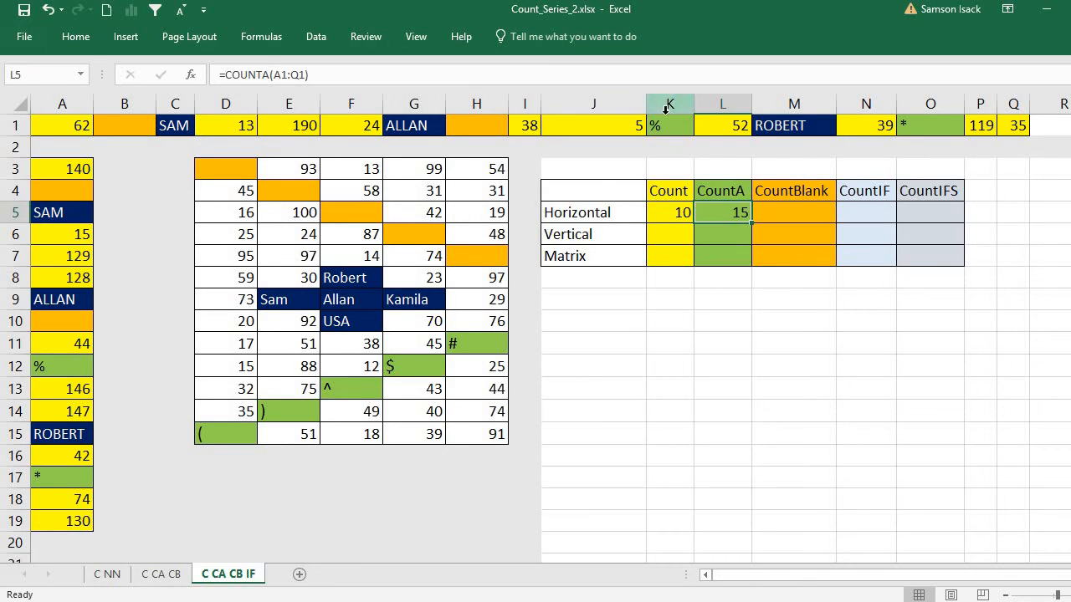
click(174, 125)
click(407, 122)
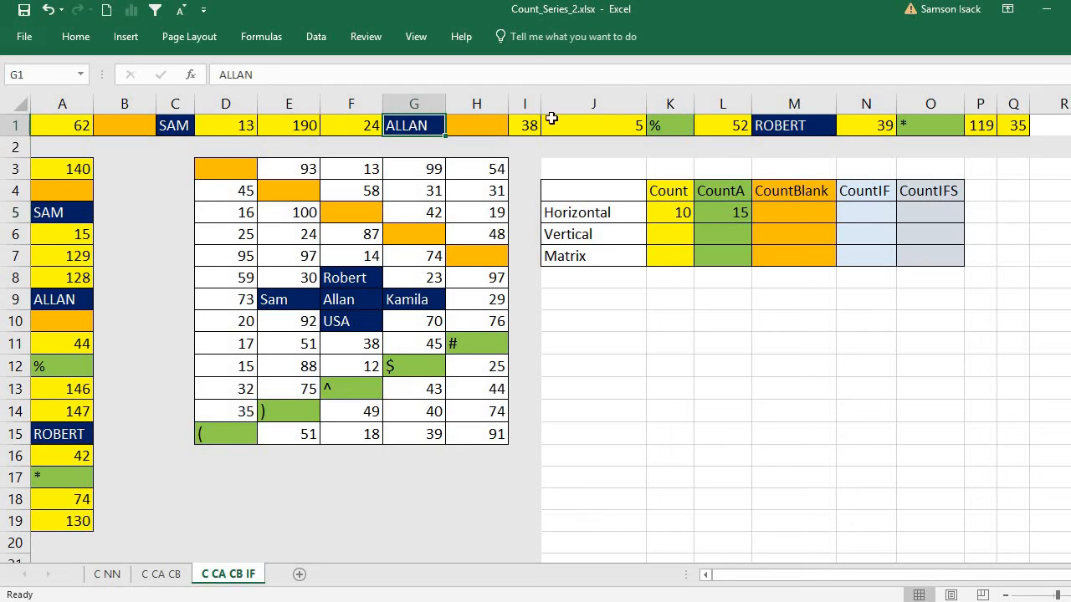
click(661, 125)
click(777, 125)
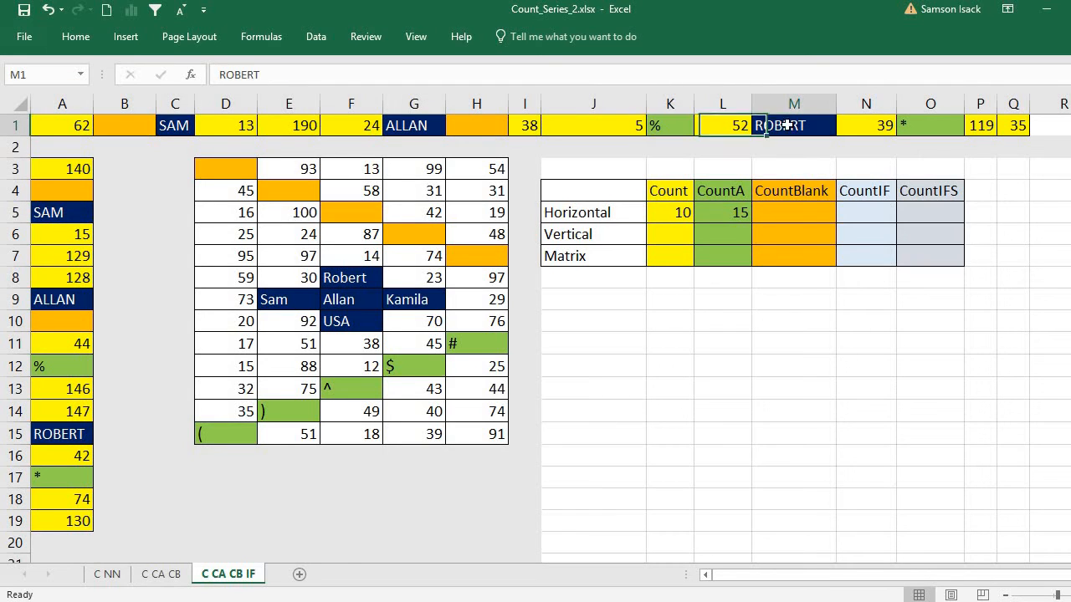
click(930, 125)
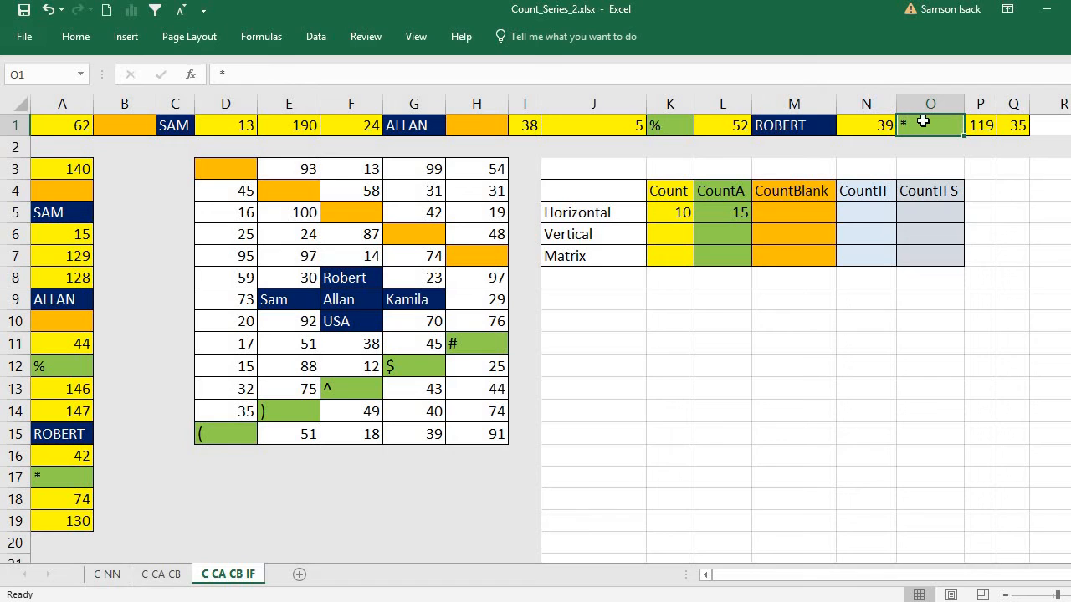
click(732, 214)
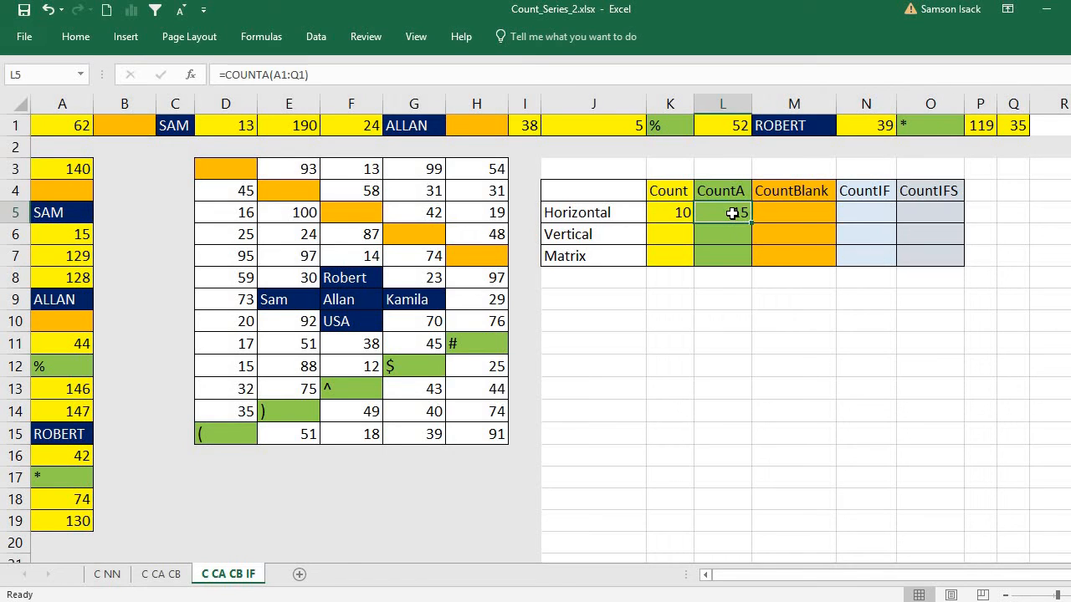
Step: Enter =COUNTBLANK(A1:Q1) in M5 to count the blank cells of the horizontal range
click(799, 215)
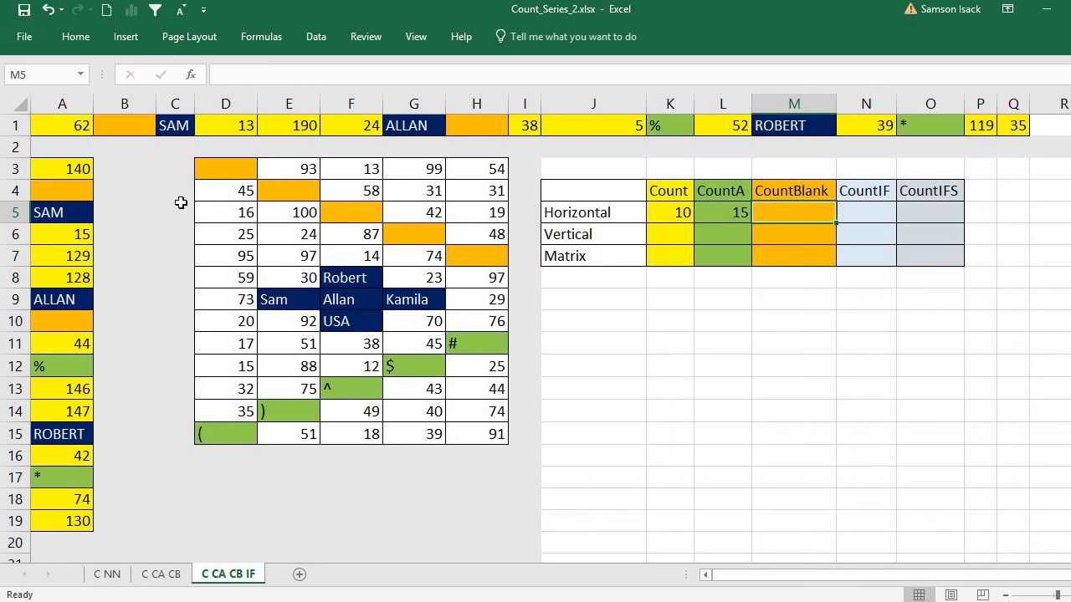
click(136, 128)
click(463, 125)
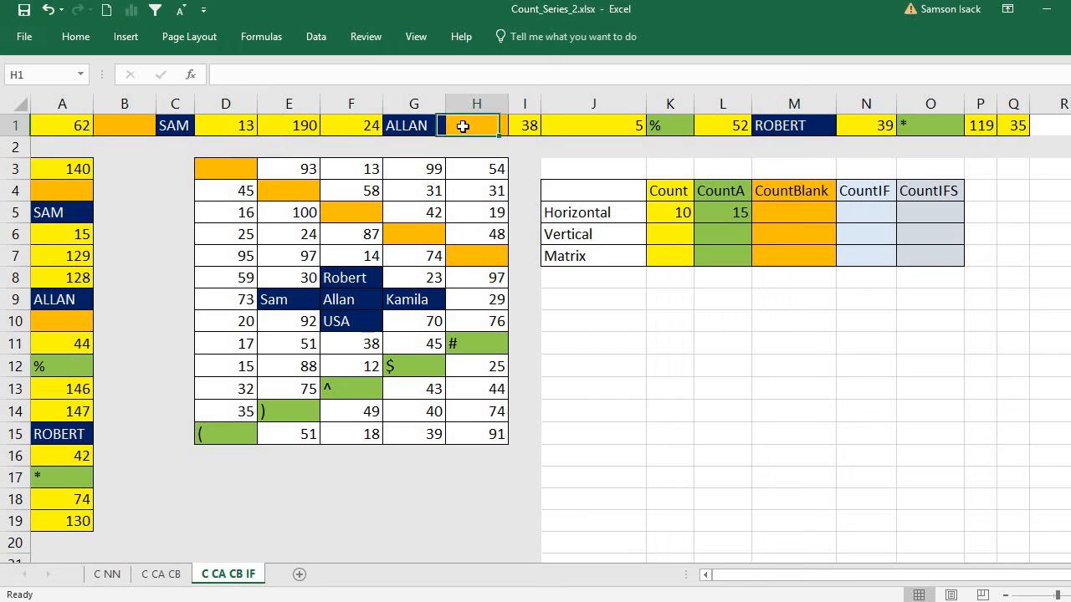
click(817, 209)
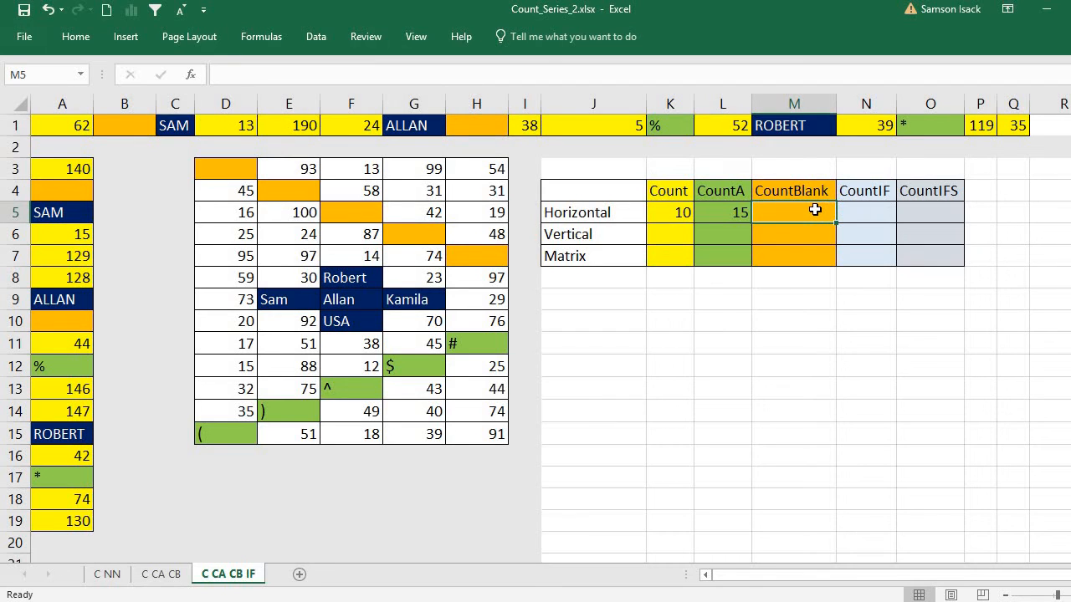
text(=)
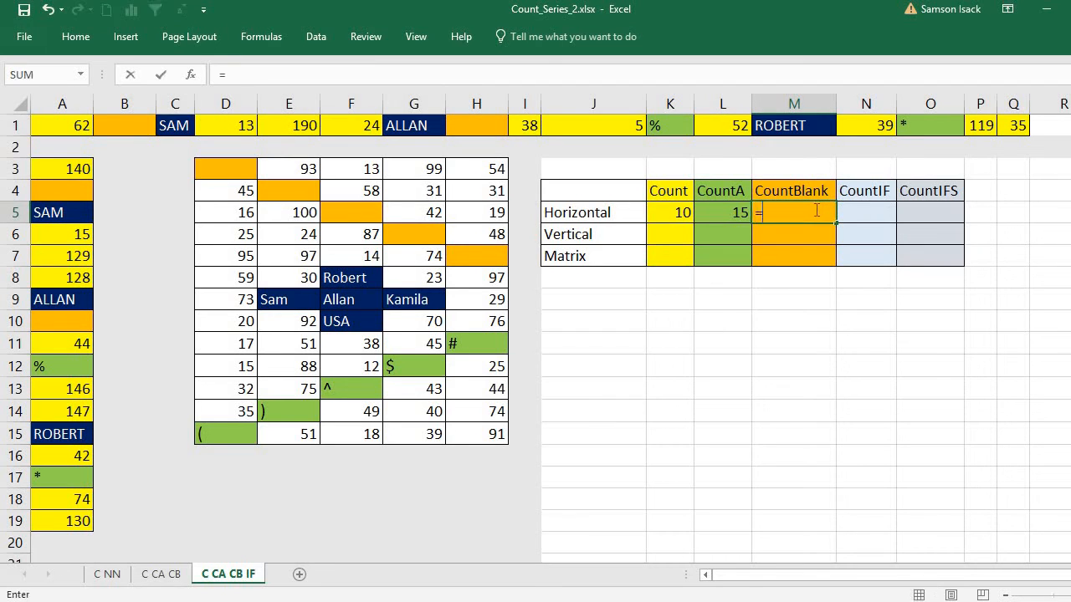
text(COUNTB)
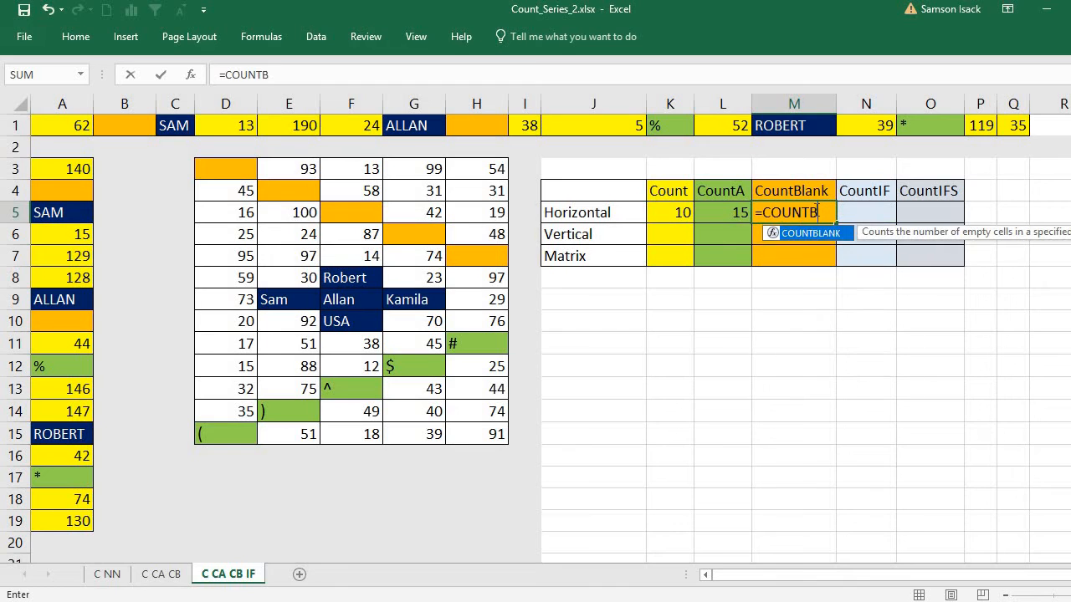
text(LANK)
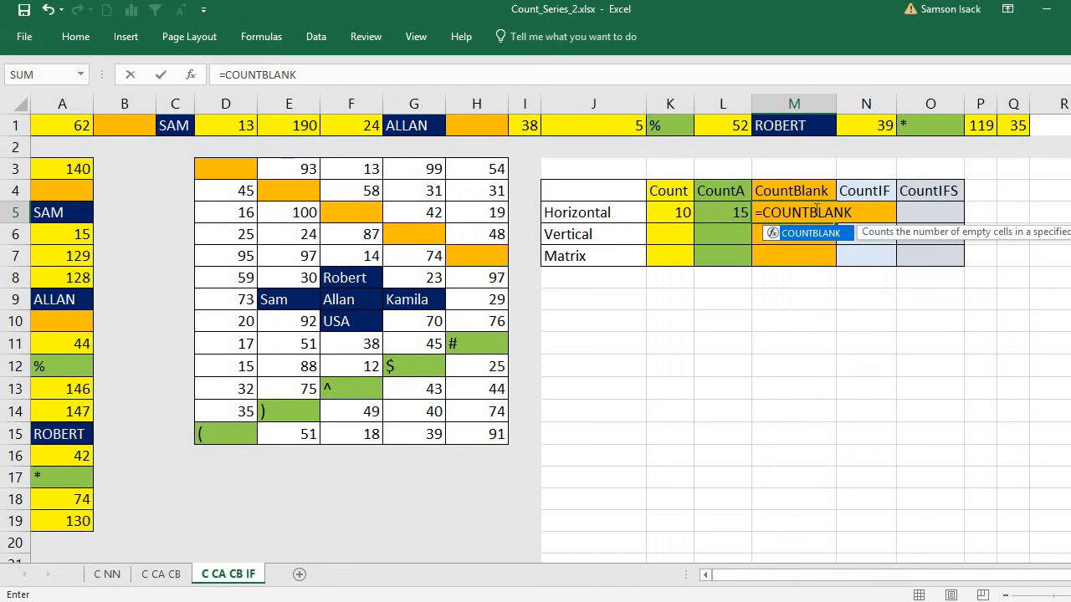
text(()
click(64, 123)
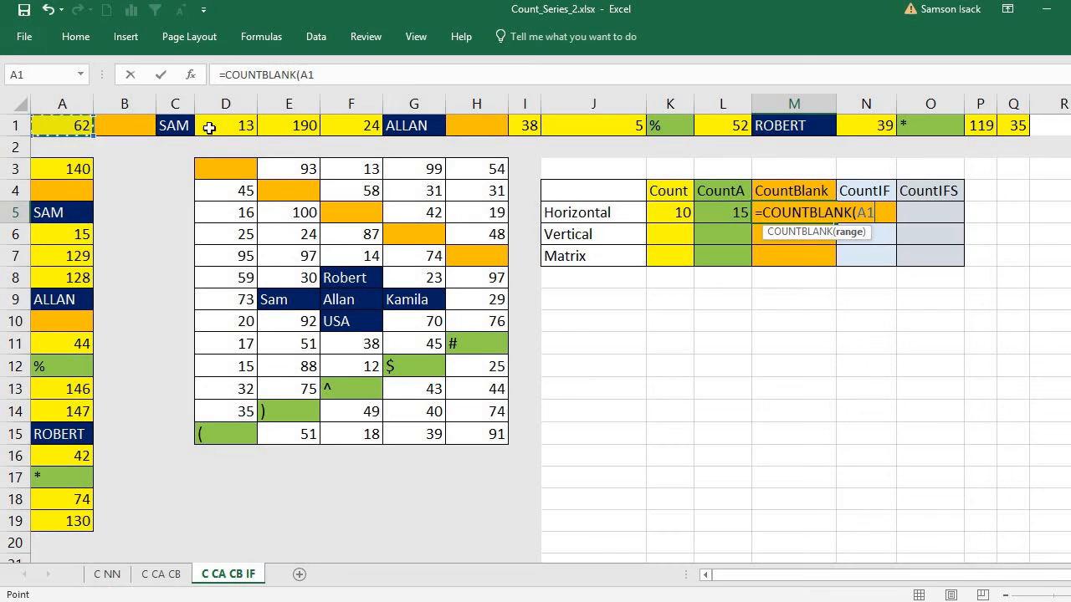
drag(210, 127, 1003, 120)
text())
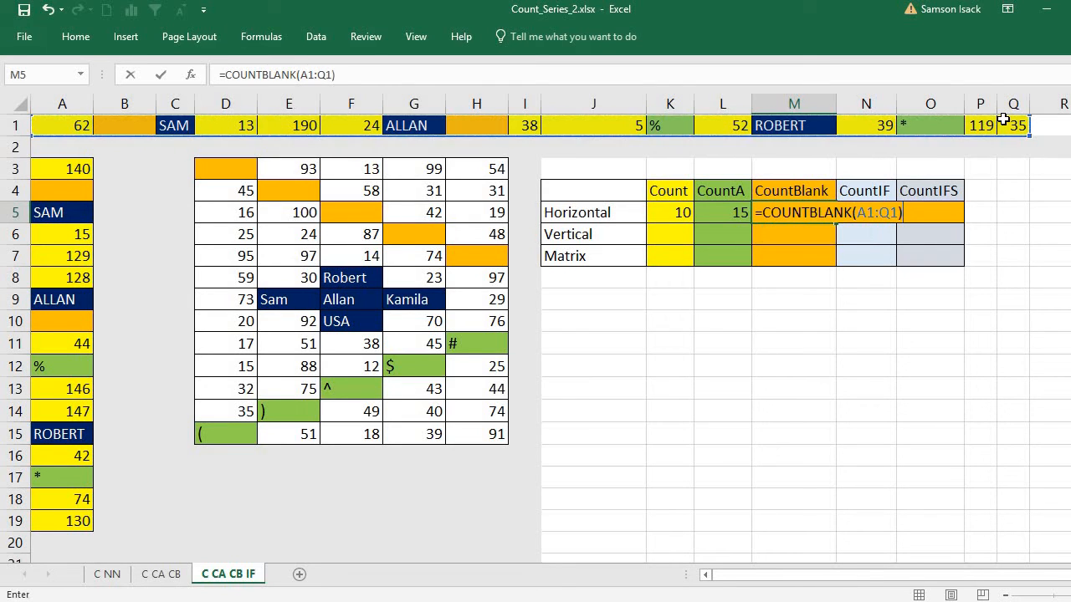
key(Return)
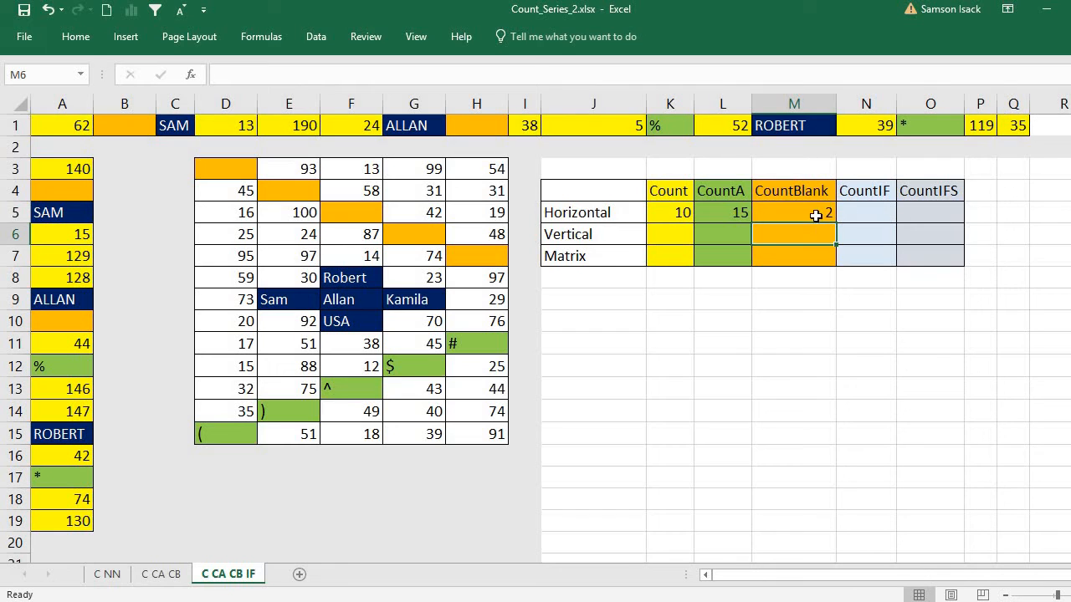
click(815, 214)
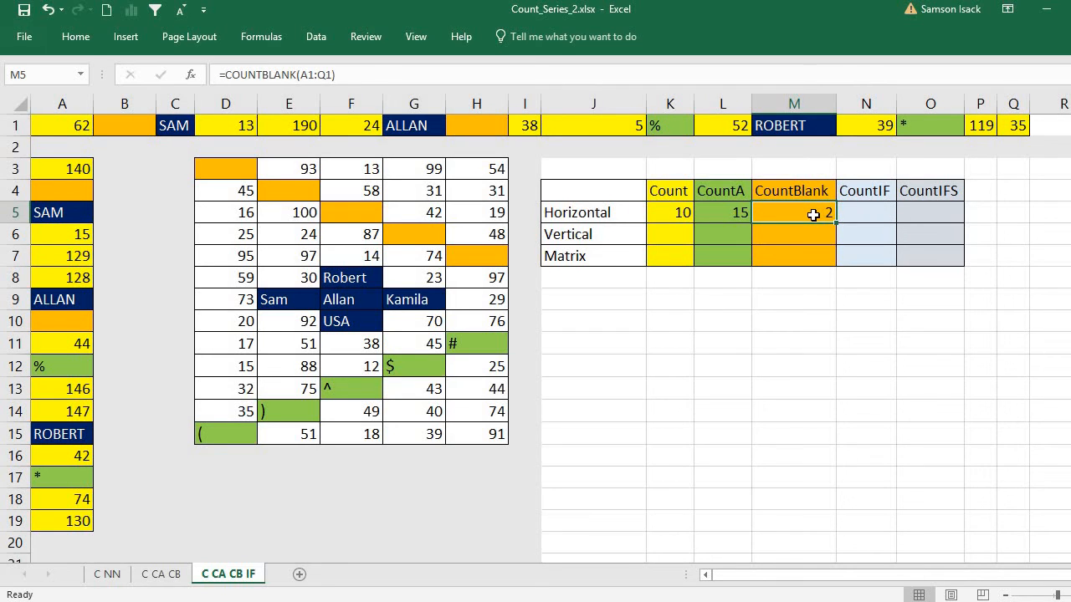
Step: Enter a COUNTIF formula in N5 over A1:Q1, with the name shown in C1 as the quoted text criterion
click(888, 210)
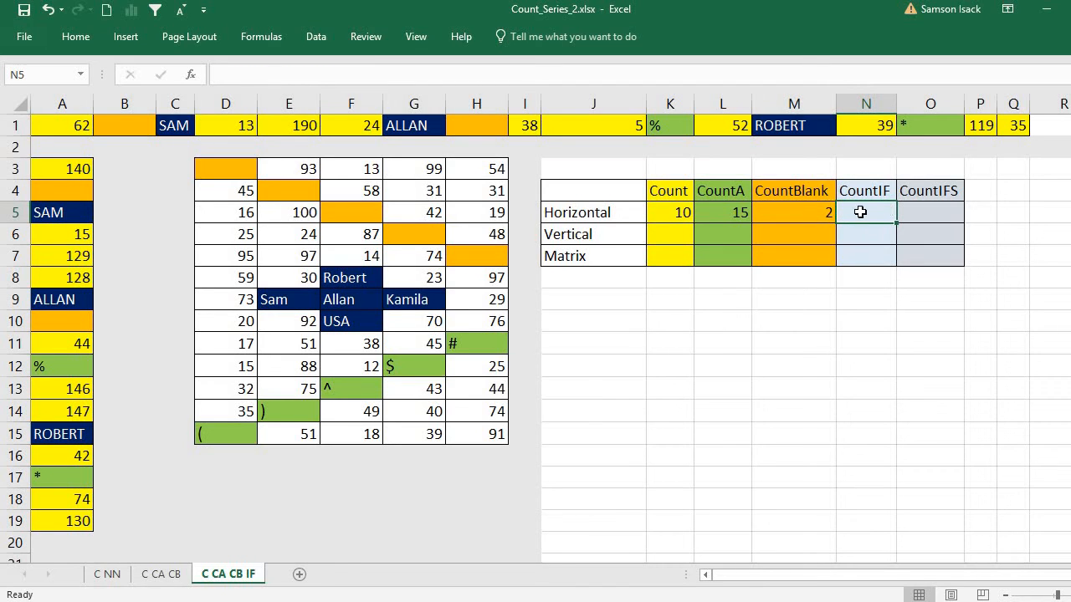
click(676, 210)
click(887, 214)
double_click(880, 213)
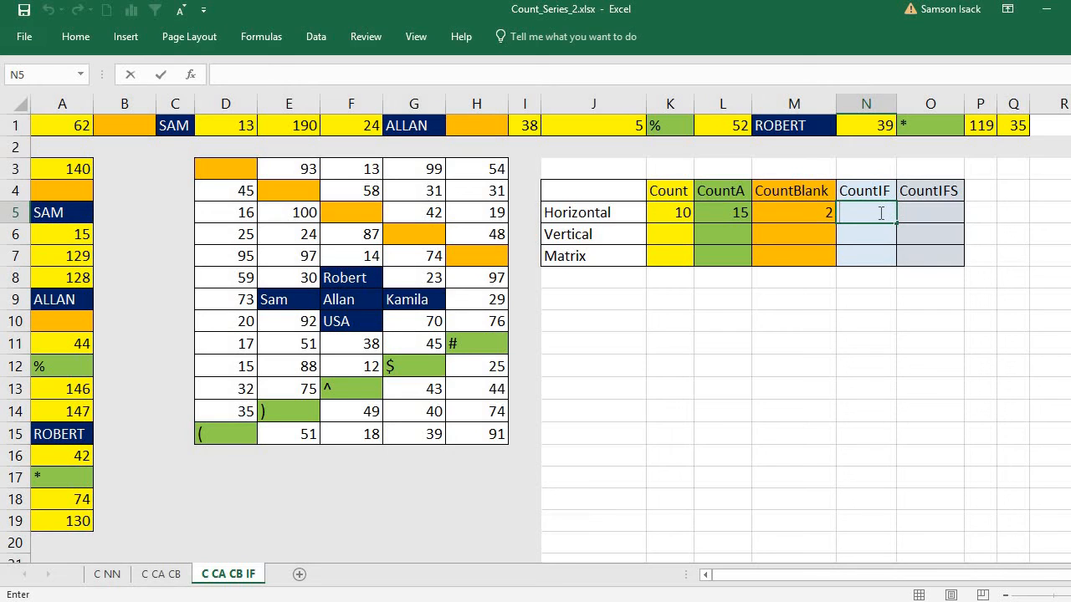
text(=COUNT)
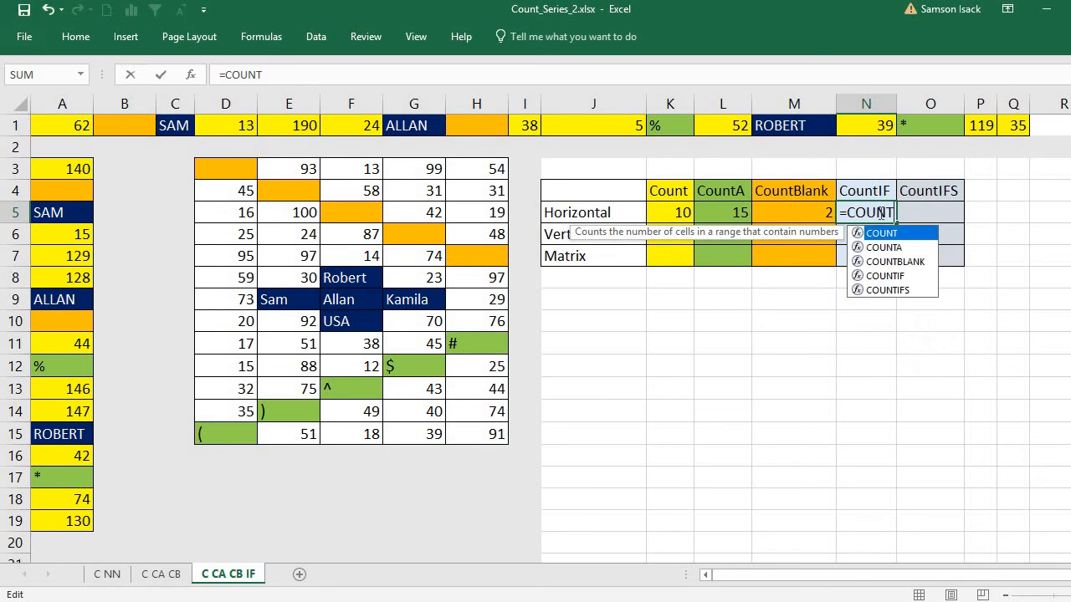
text(IF()
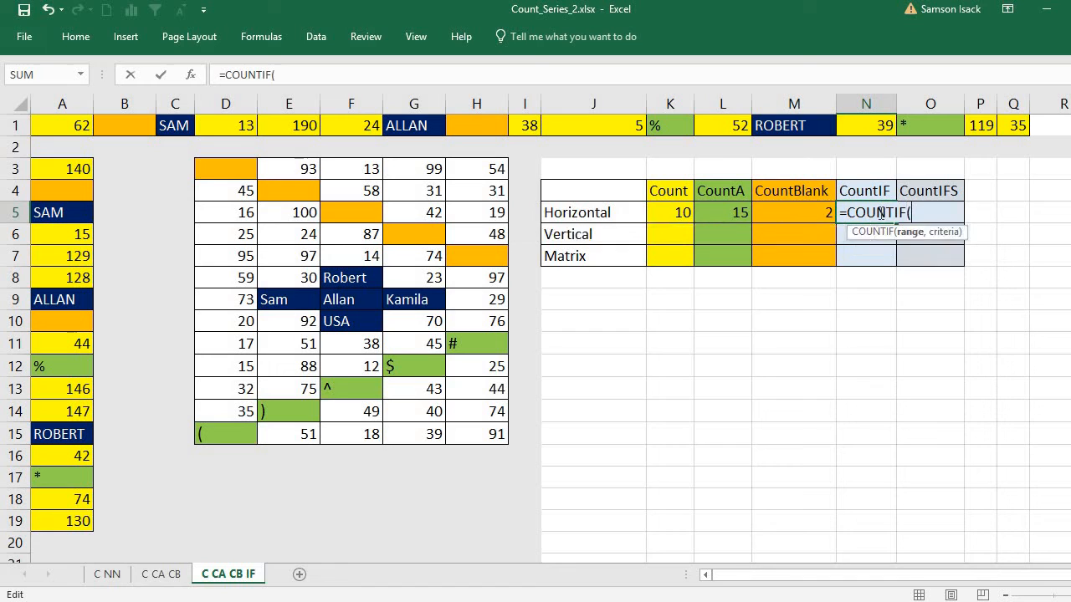
key(BackSpace)
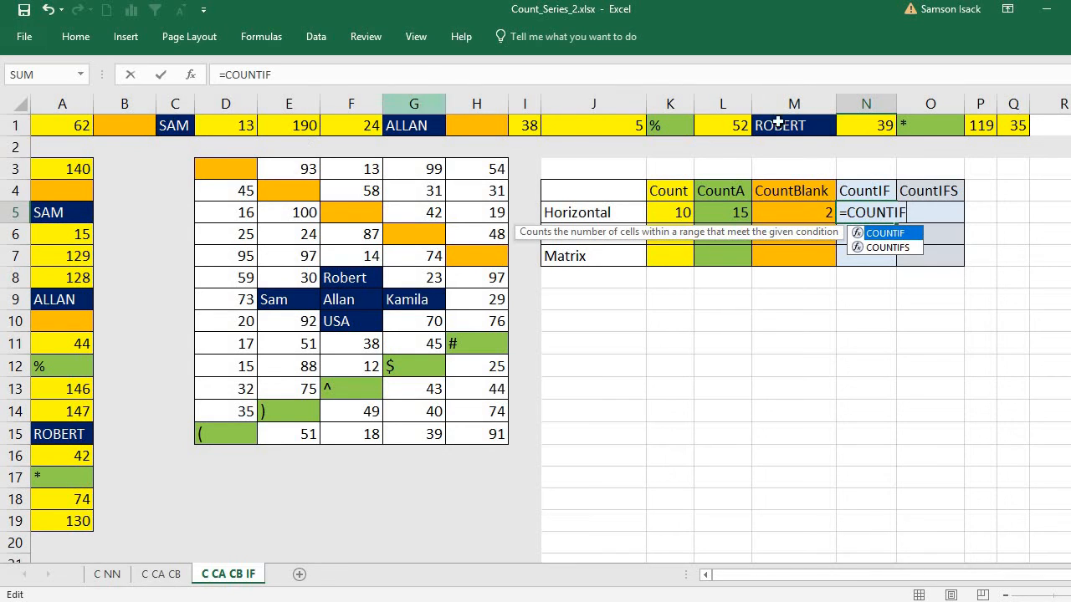
text(()
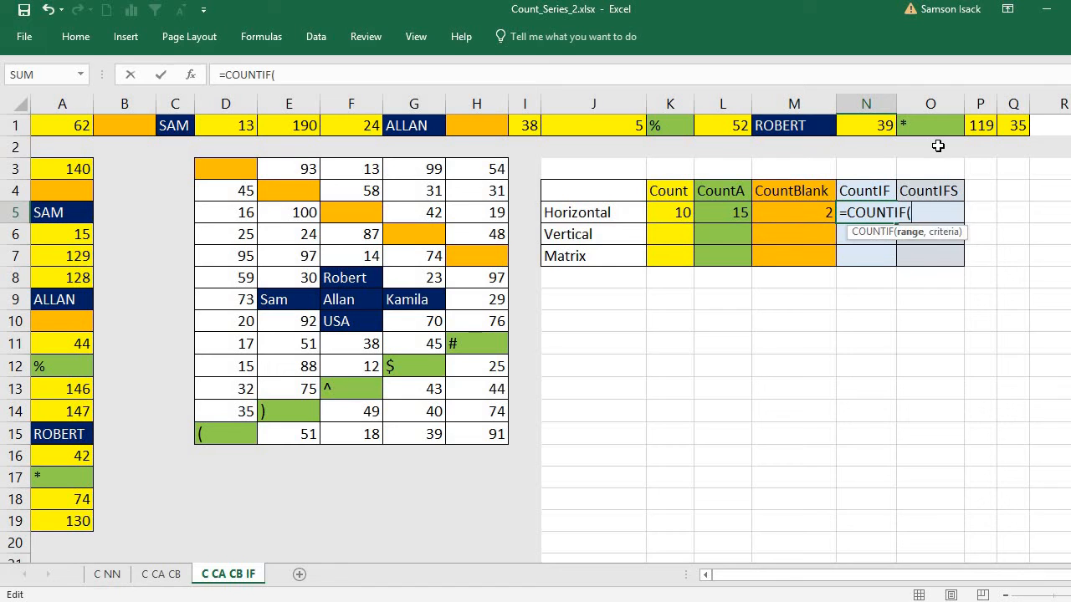
drag(69, 127, 1025, 128)
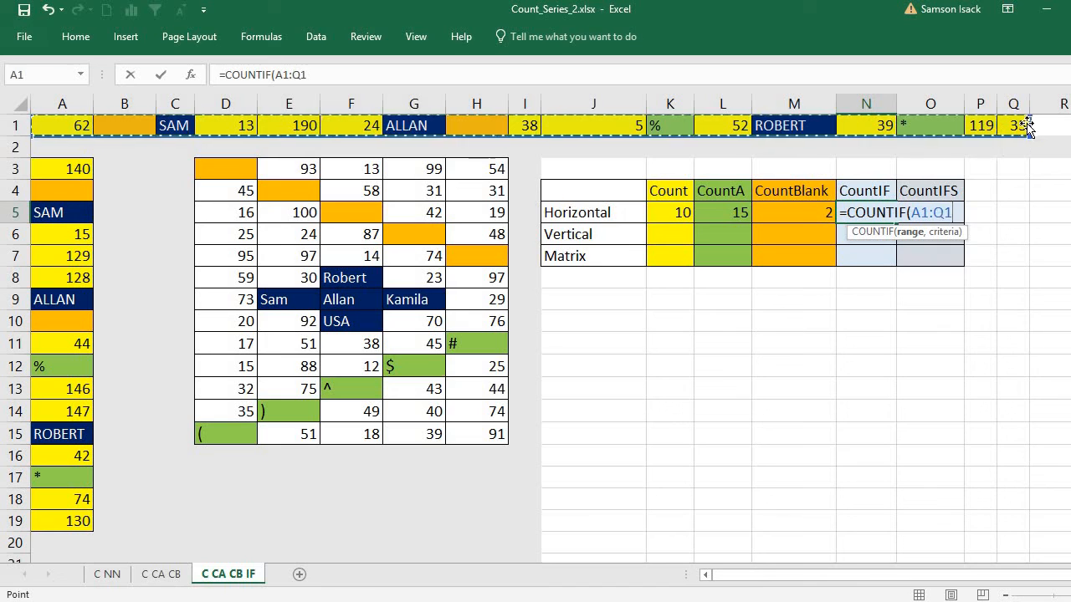
text(,)
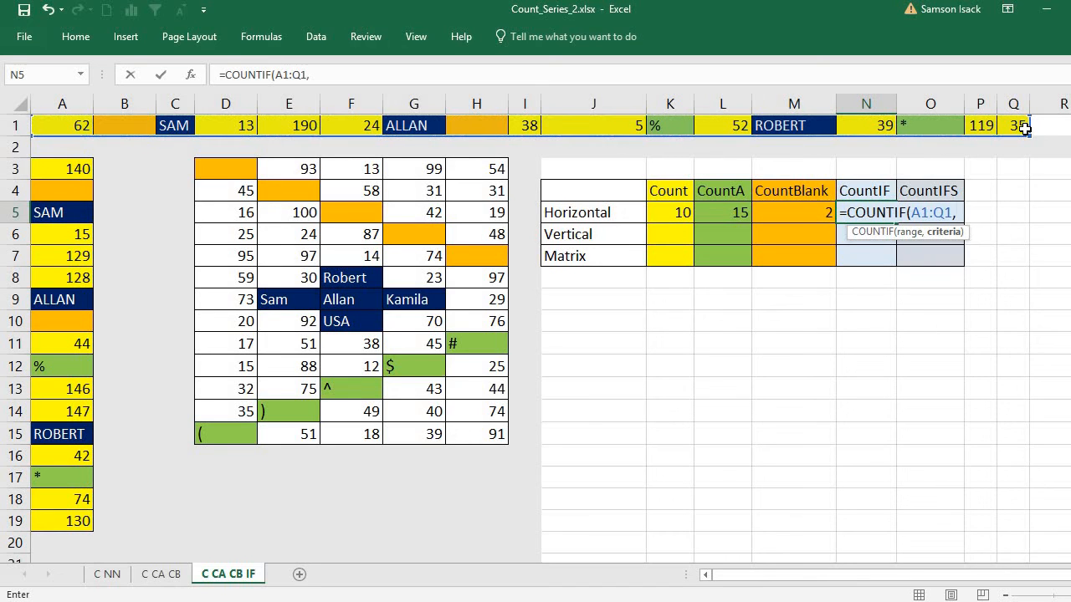
text("SAM)
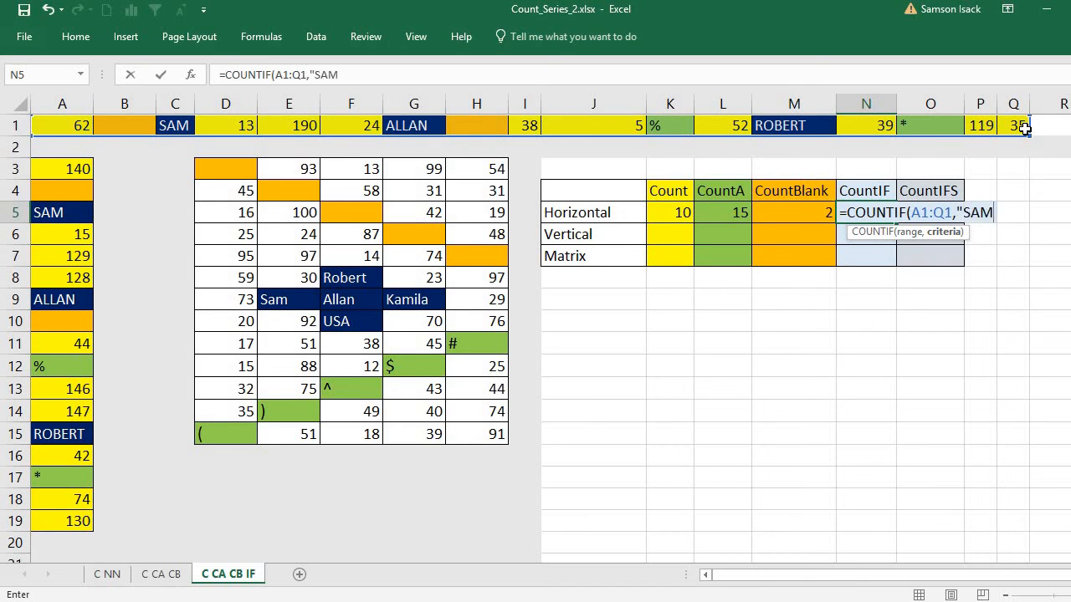
text("))
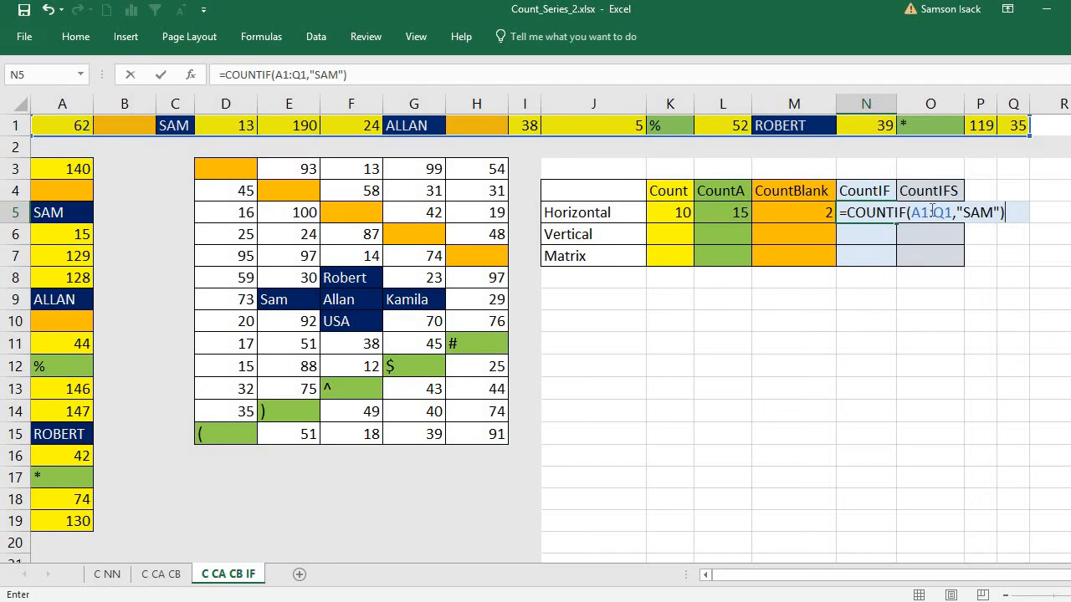
key(Return)
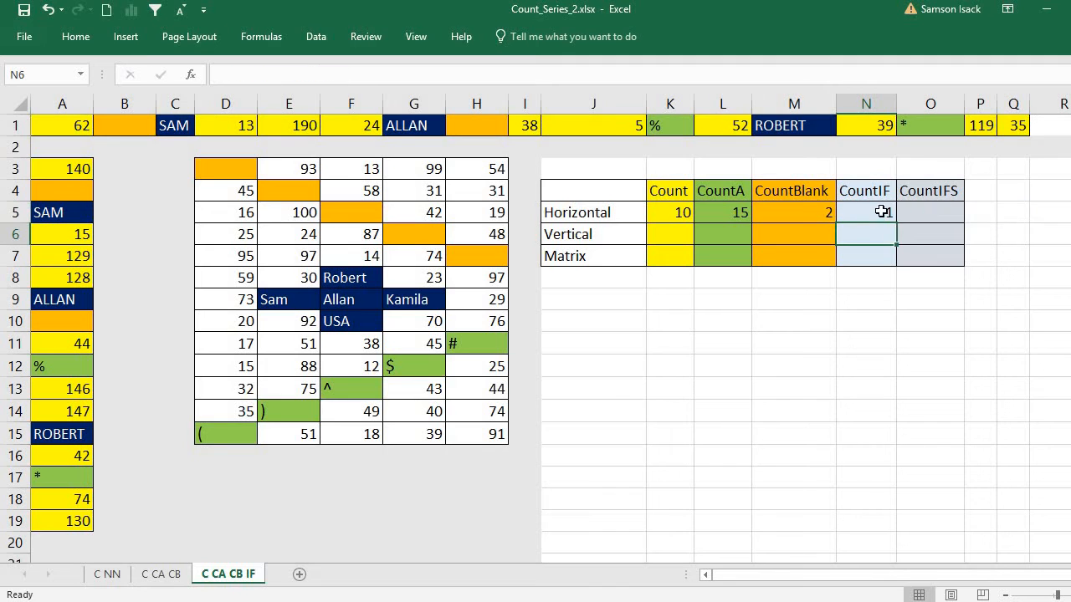
Step: Check the CountIF result in N5 against C1 and the range A1:Q1, and review the formula's quoted criterion
click(884, 212)
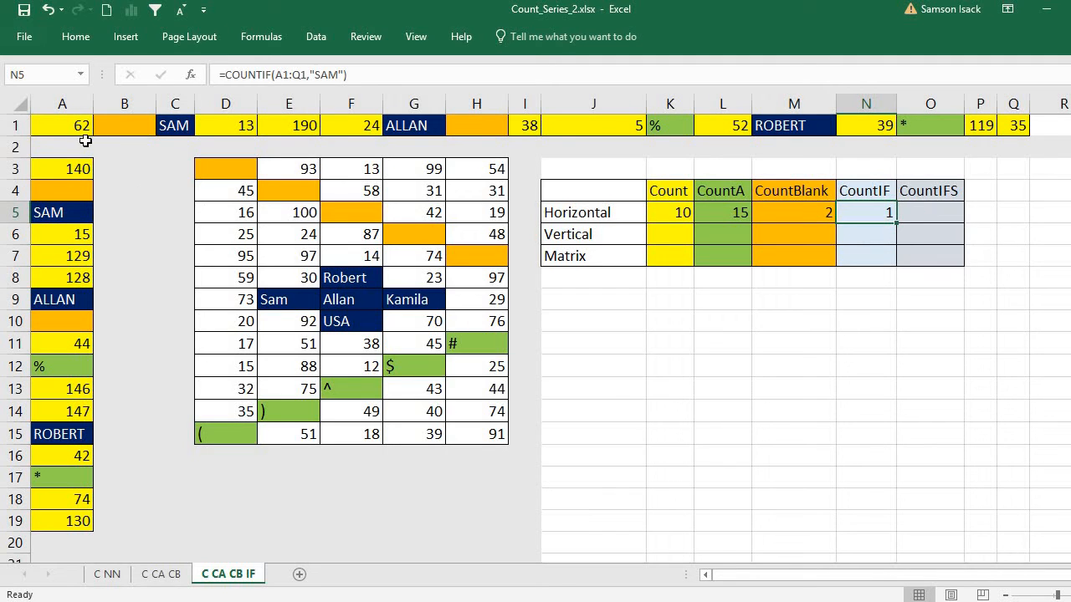
drag(69, 126, 669, 125)
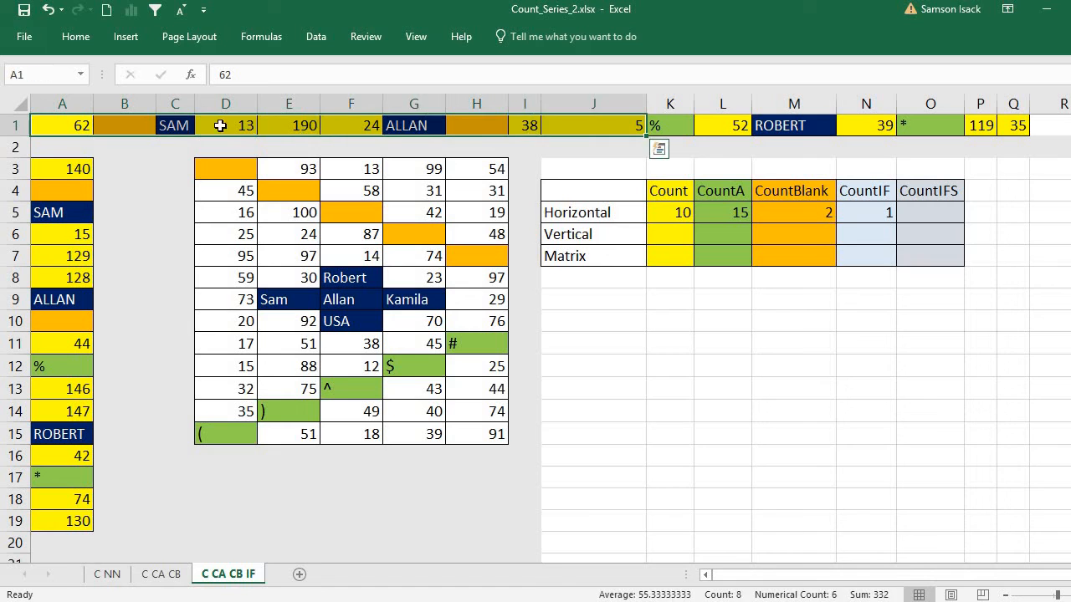
click(171, 125)
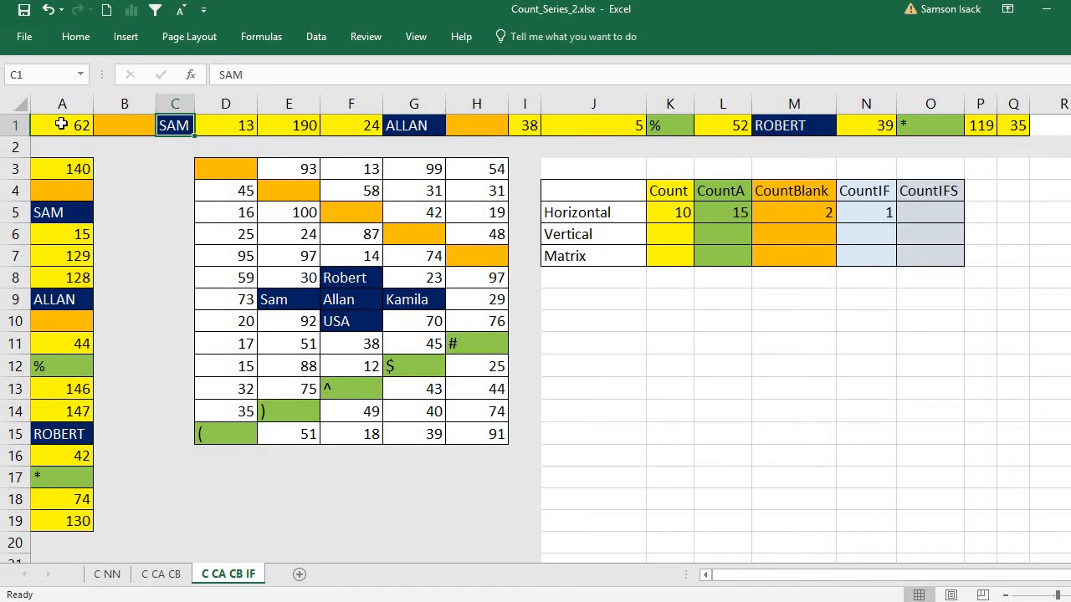
drag(58, 124, 1004, 130)
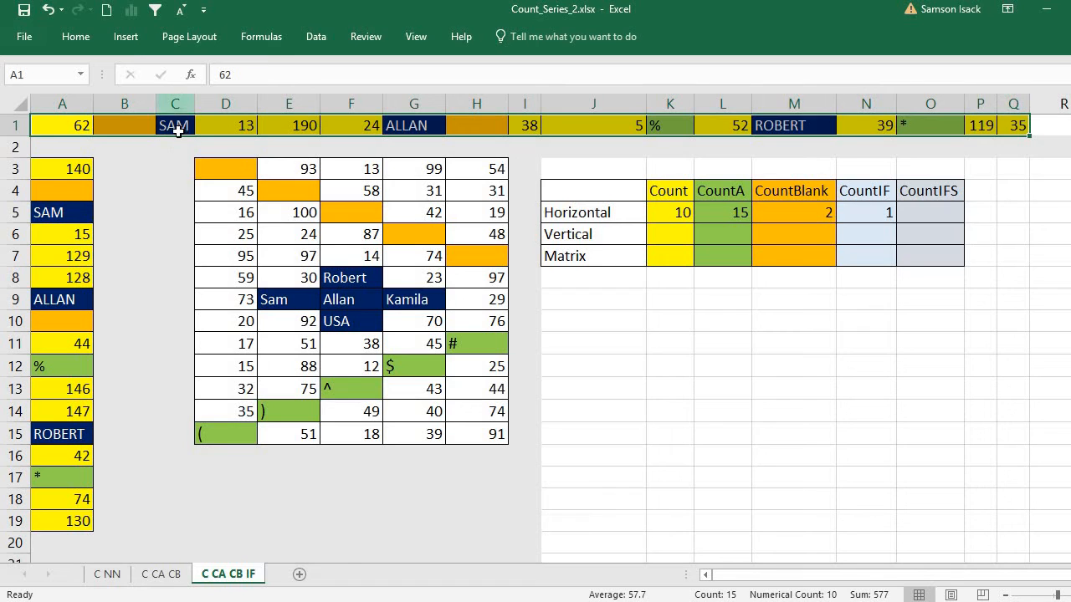
click(858, 213)
double_click(862, 212)
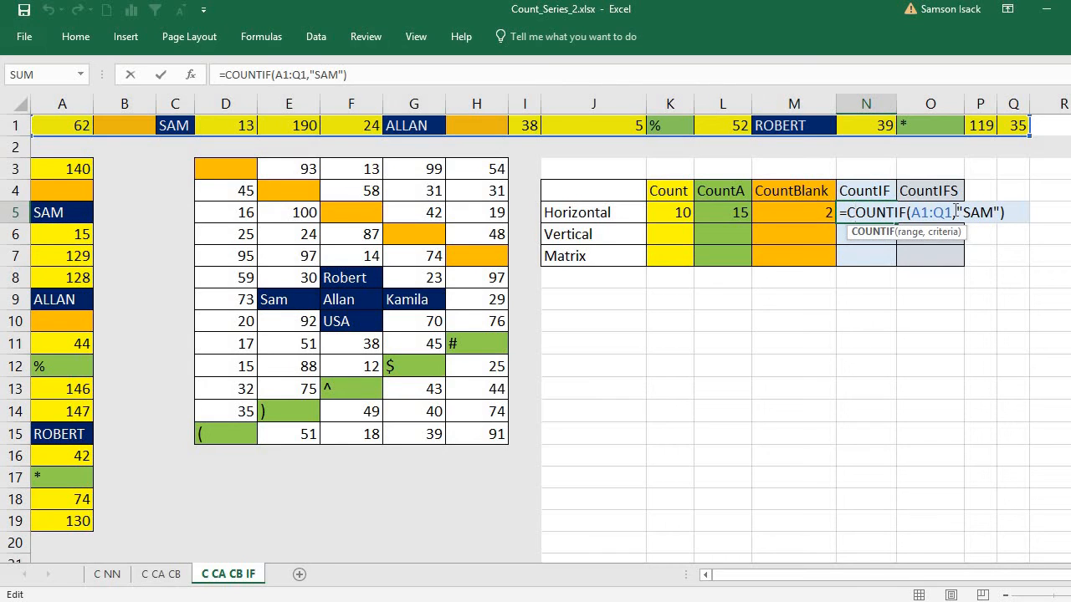
drag(958, 212, 1000, 213)
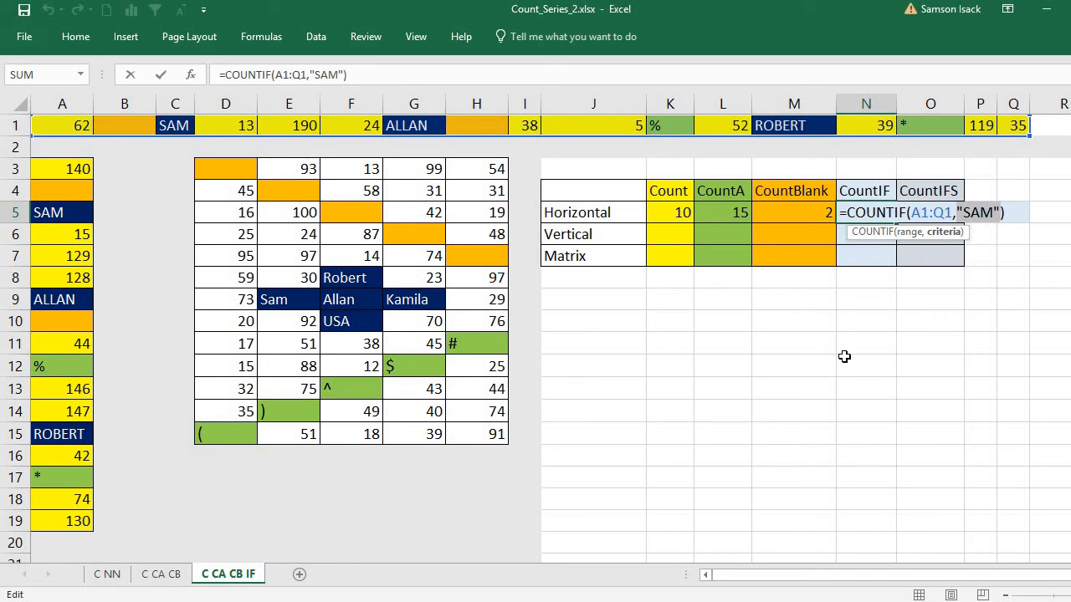
key(Return)
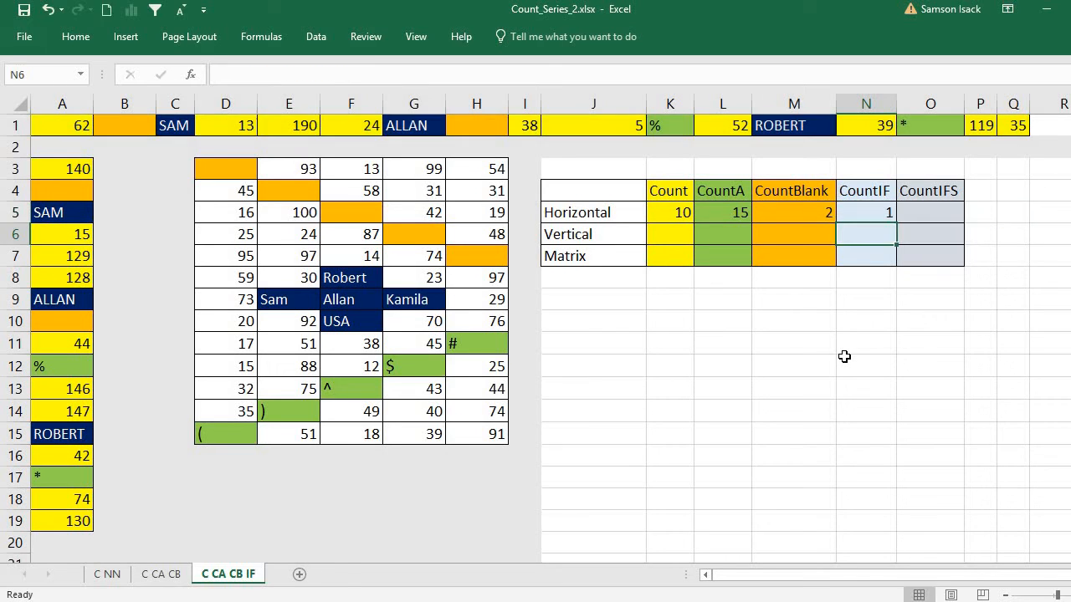
click(887, 210)
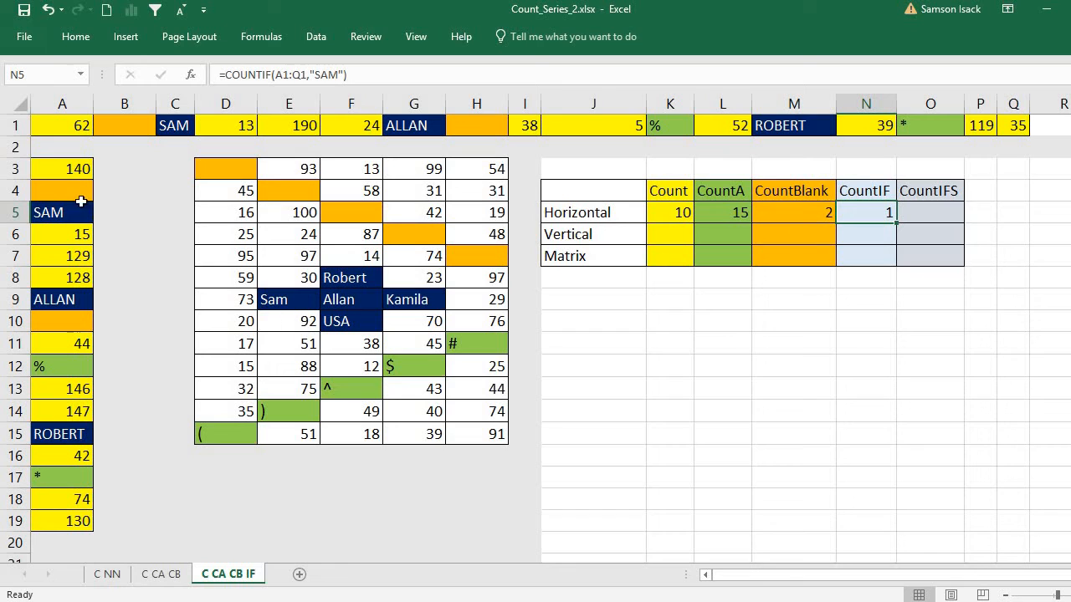
double_click(856, 211)
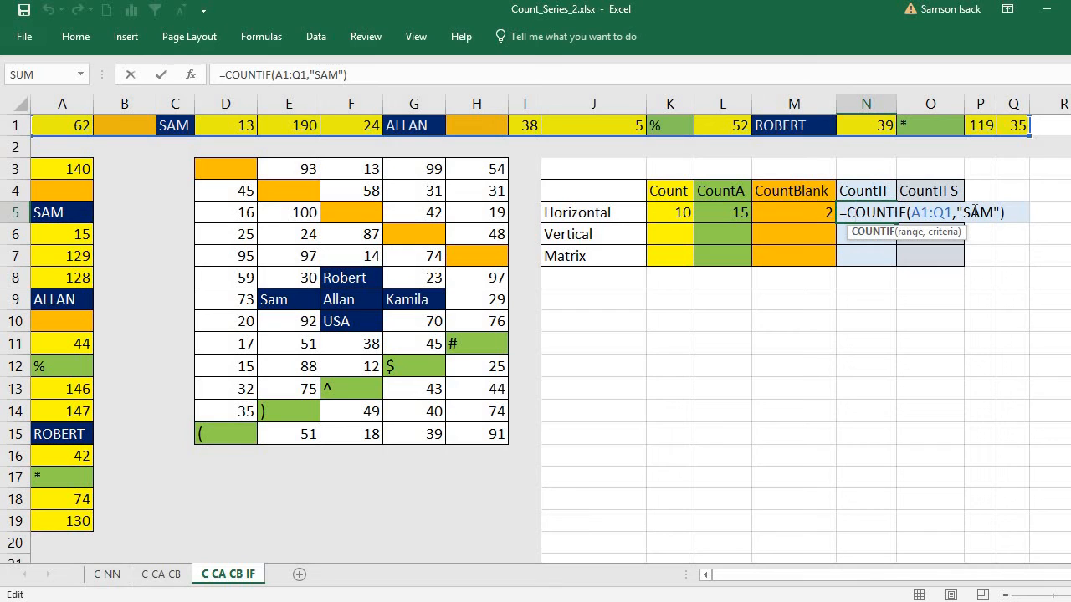
key(Return)
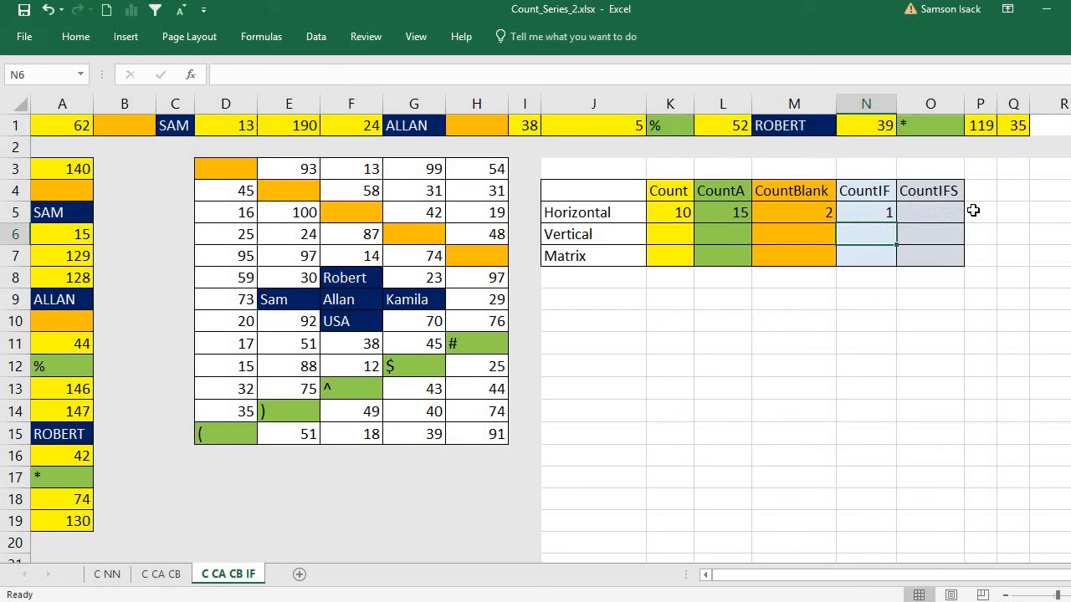
Step: Start a COUNTIFS formula in O5 for the Horizontal row
click(956, 211)
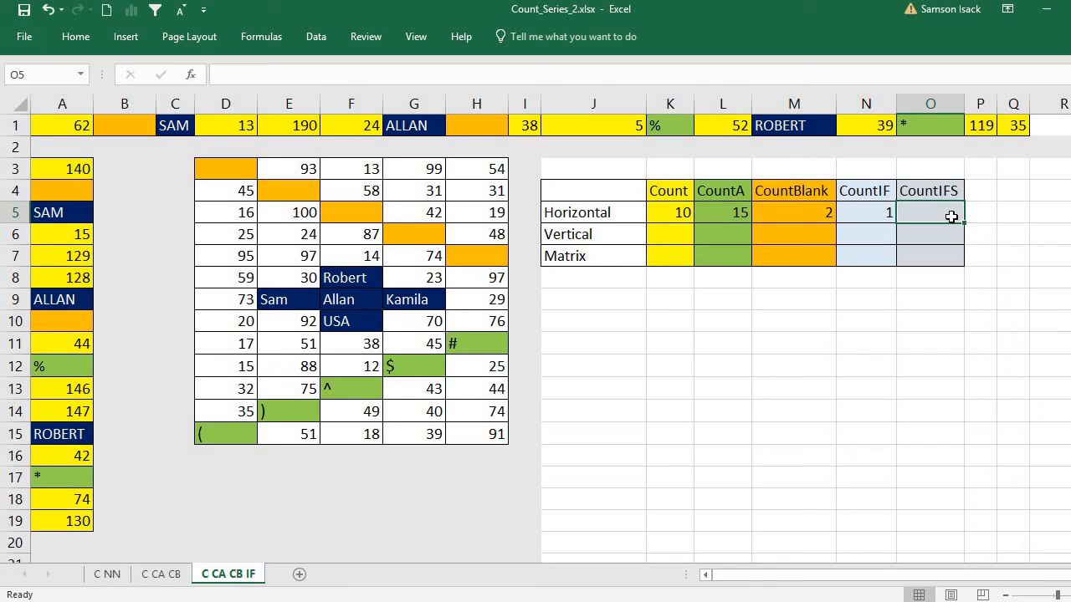
click(884, 215)
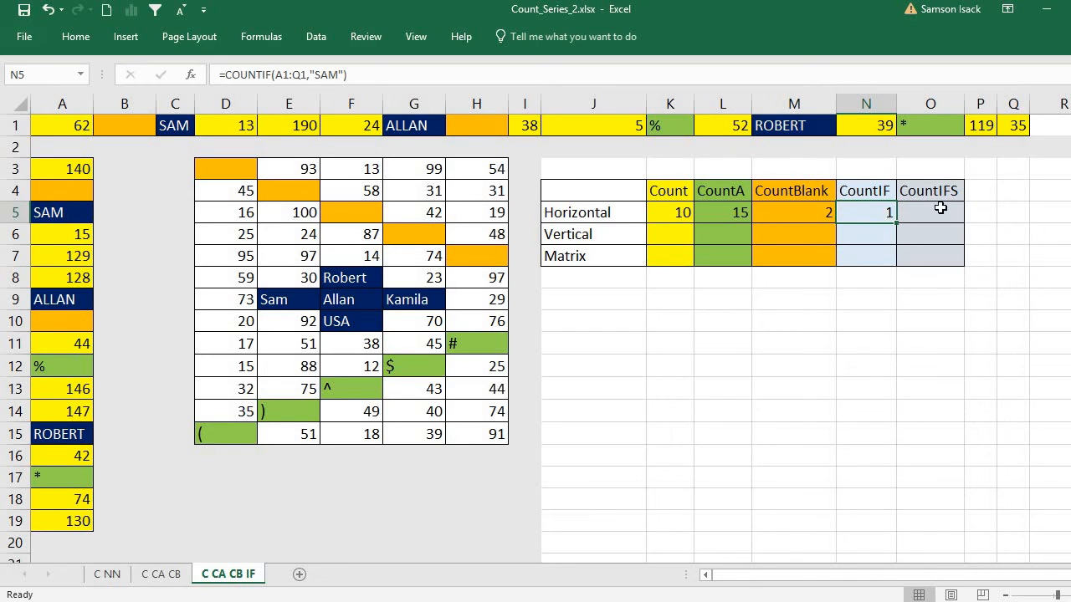
click(940, 208)
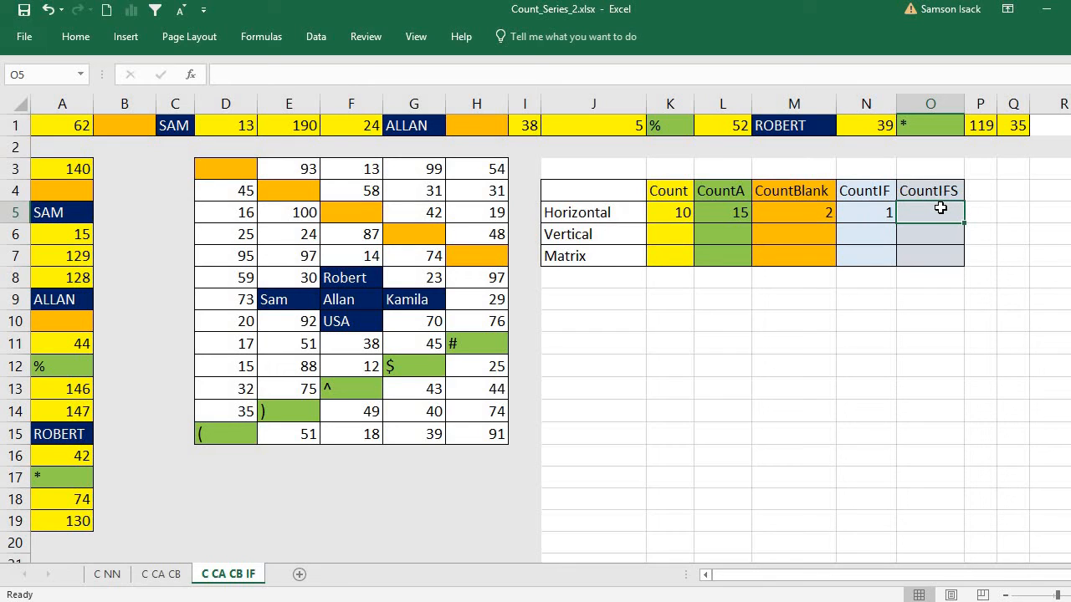
text(=)
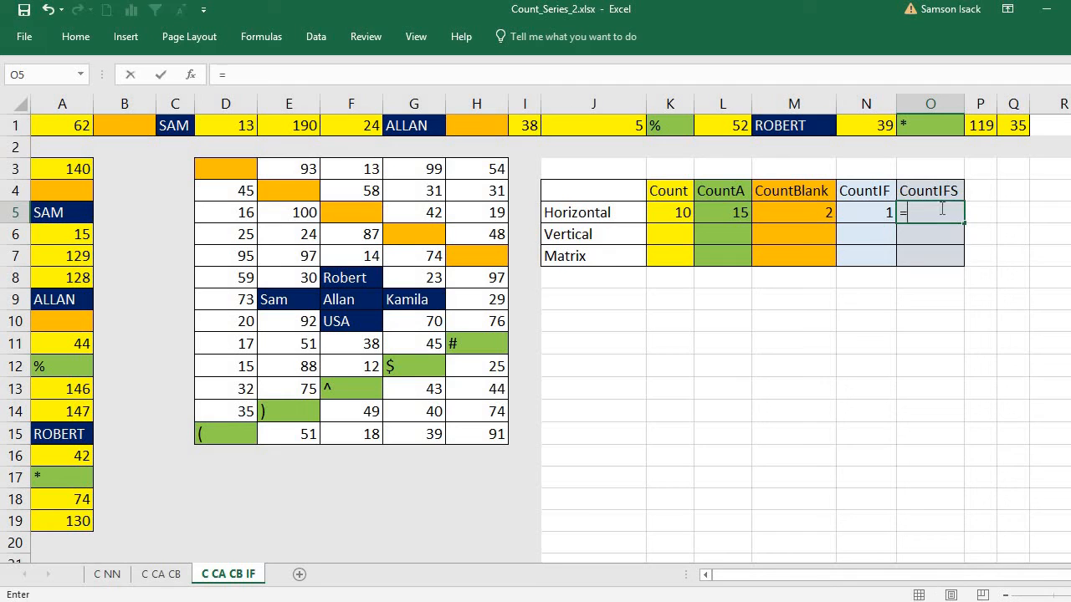
text(CO)
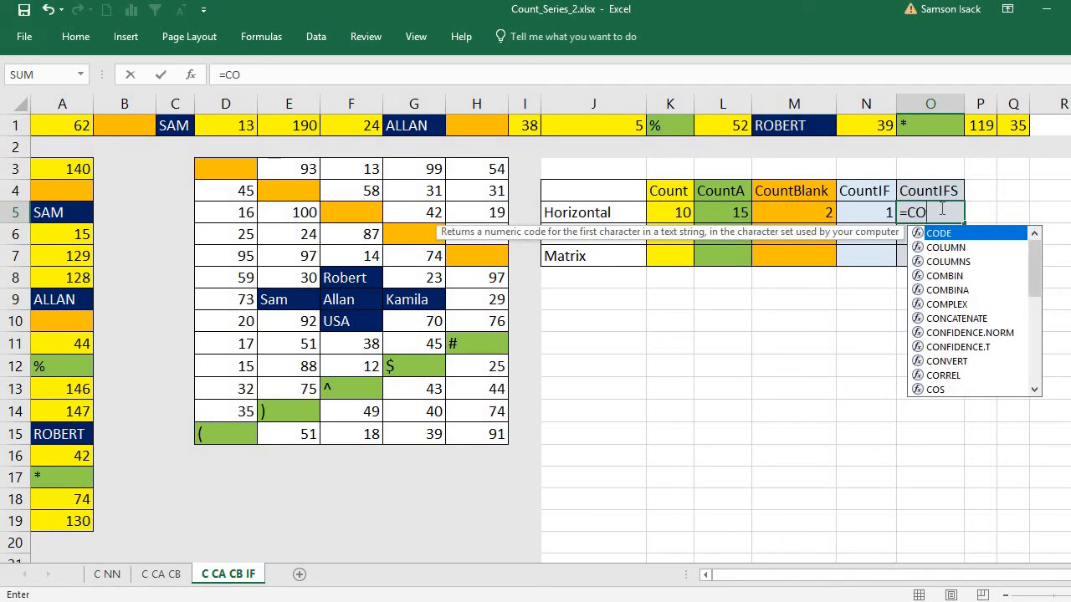
text(UNT)
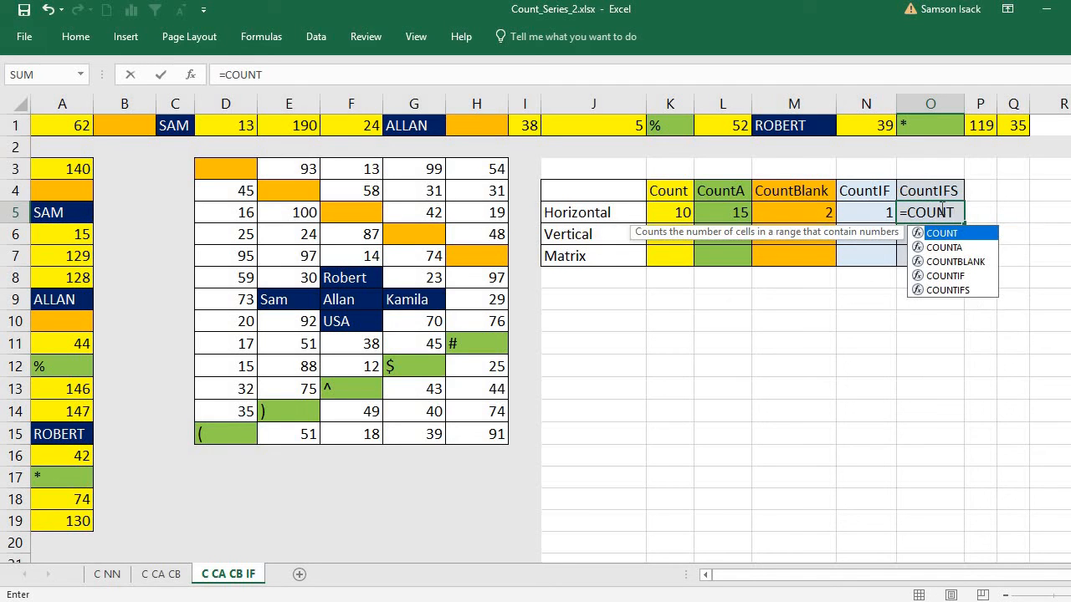
text(IF)
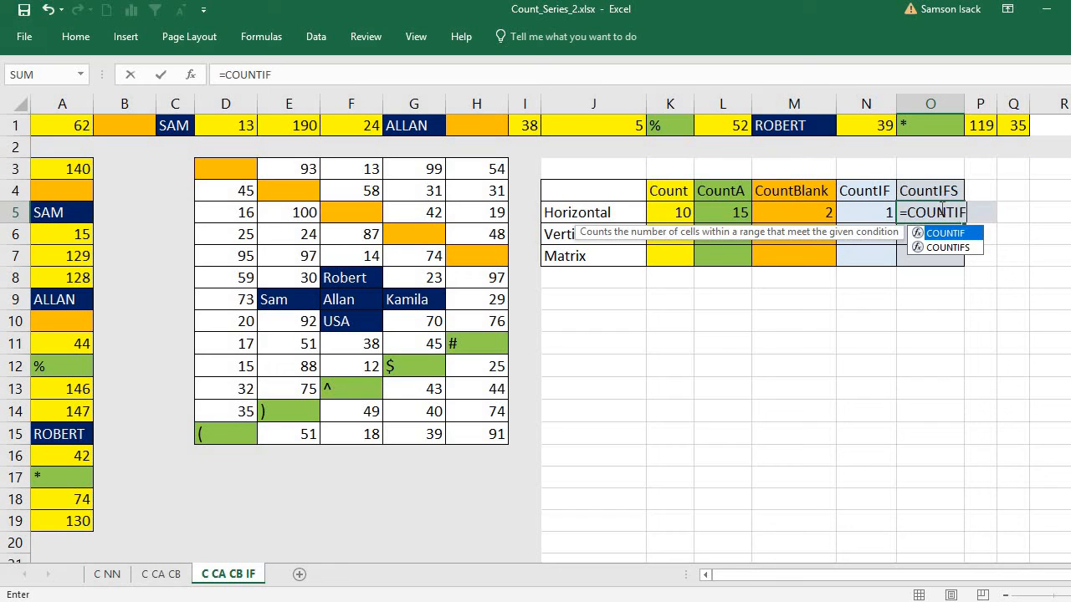
text(S()
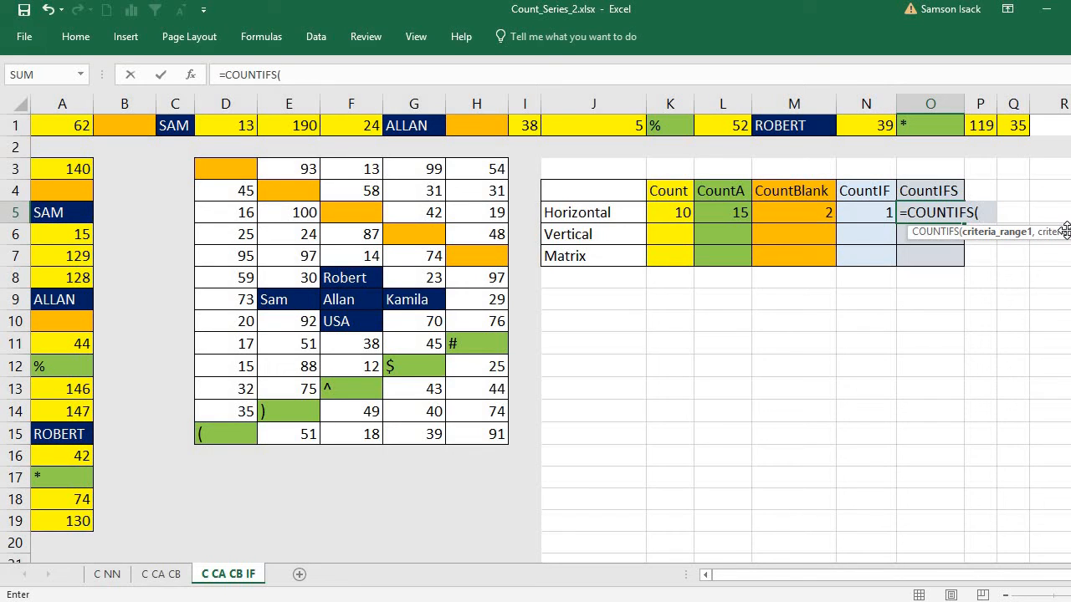
Step: Compare the arguments COUNTIF takes with those of COUNTIFS while editing the formula in O5
key(BackSpace)
key(BackSpace)
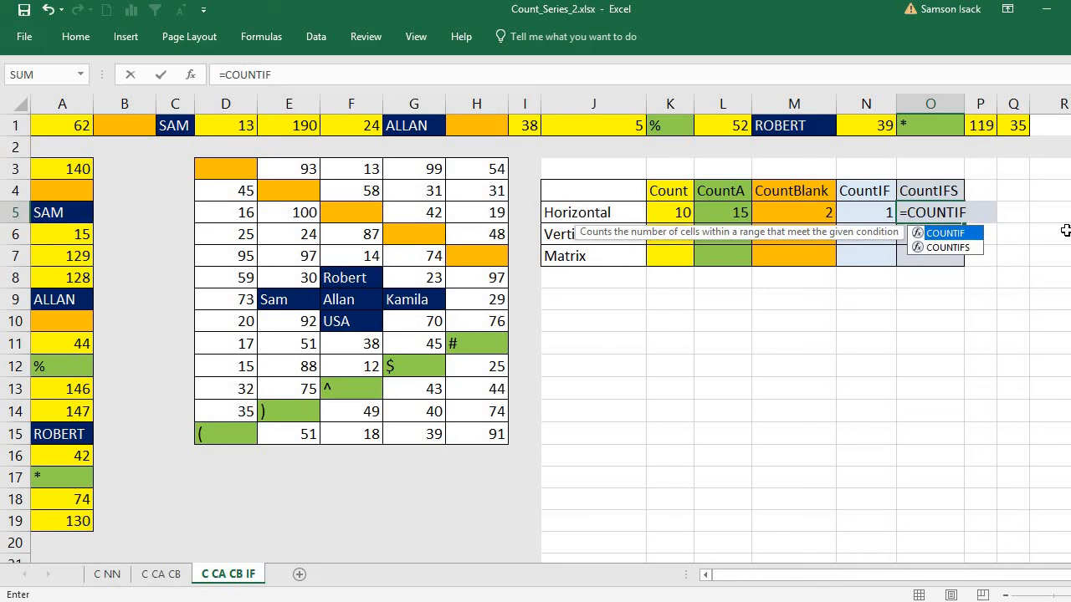
text(()
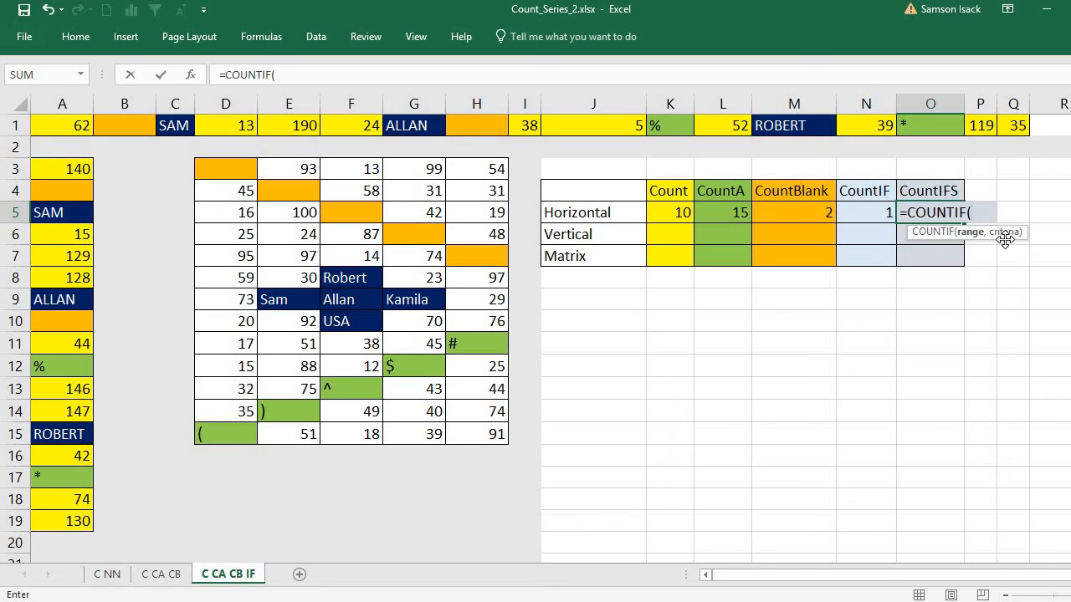
key(BackSpace)
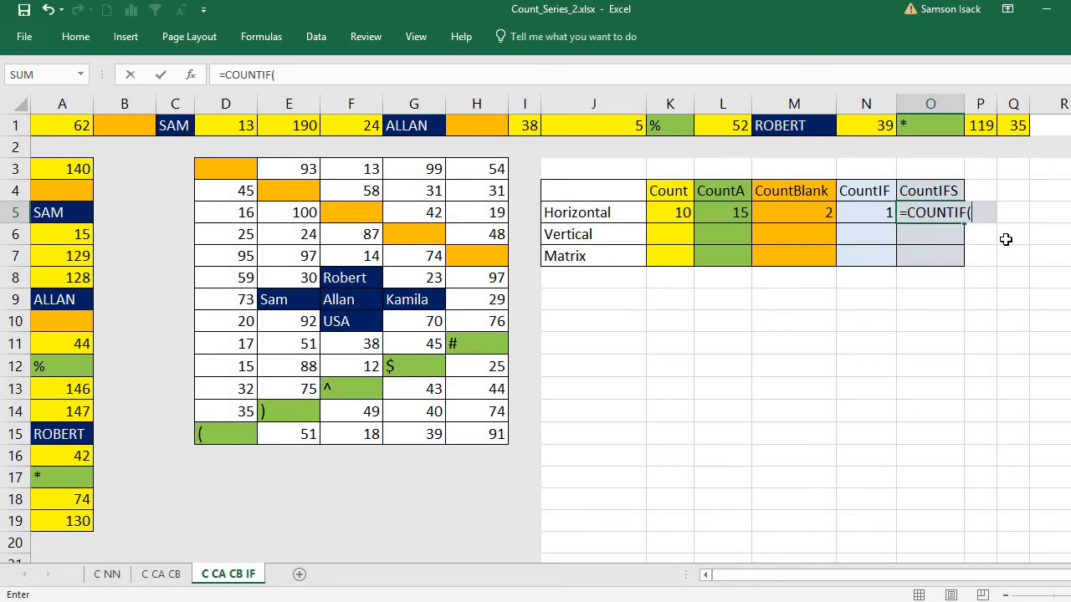
text(S()
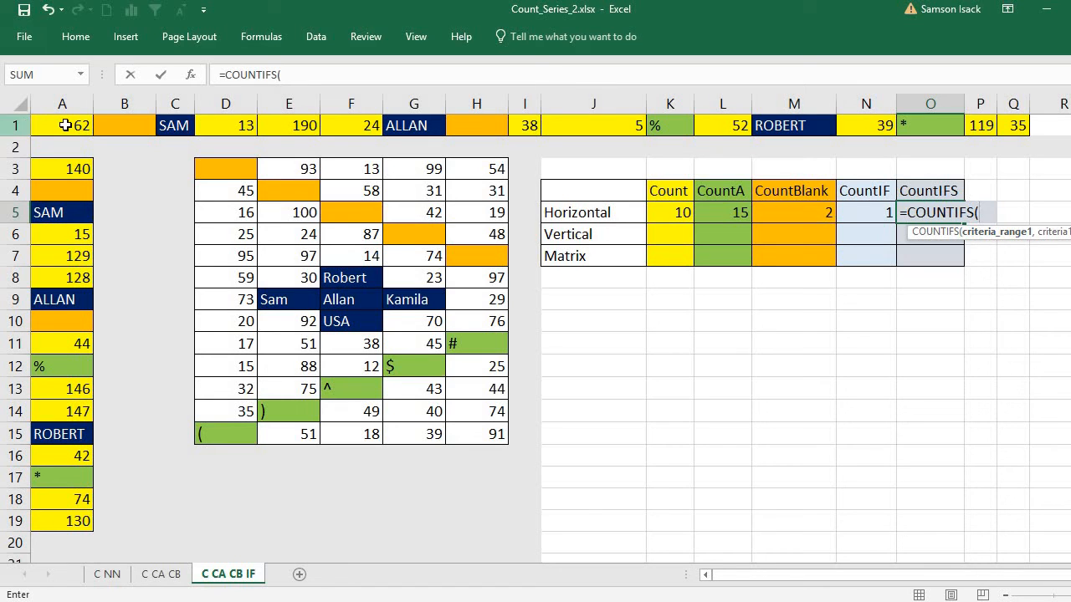
Step: Give the COUNTIFS formula in O5 the first criteria range A1:Q1 with the quoted criterion ">=30"
drag(65, 126, 833, 127)
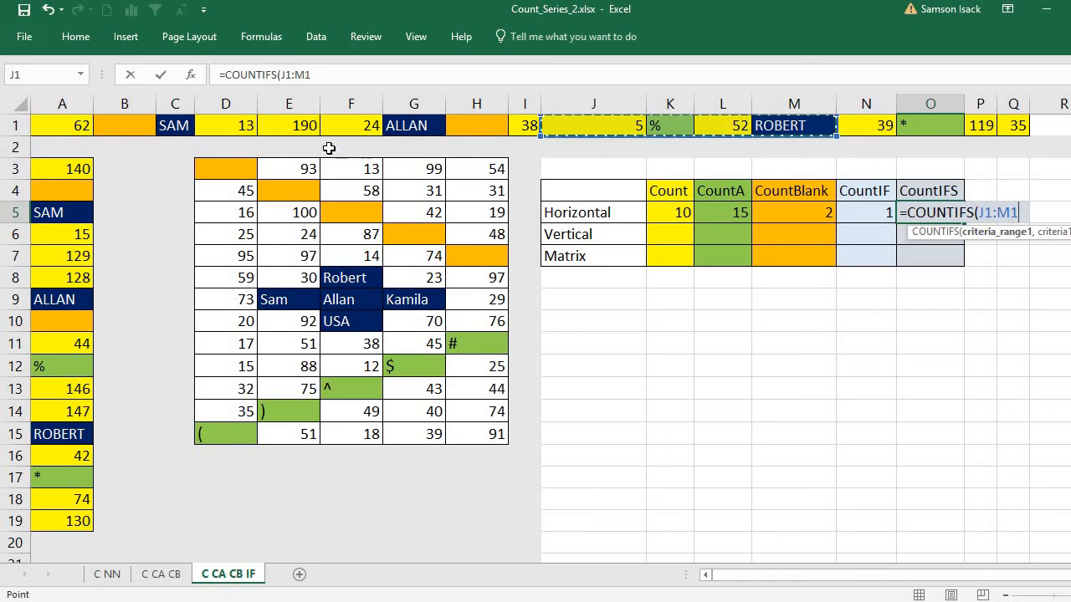
drag(48, 126, 1013, 125)
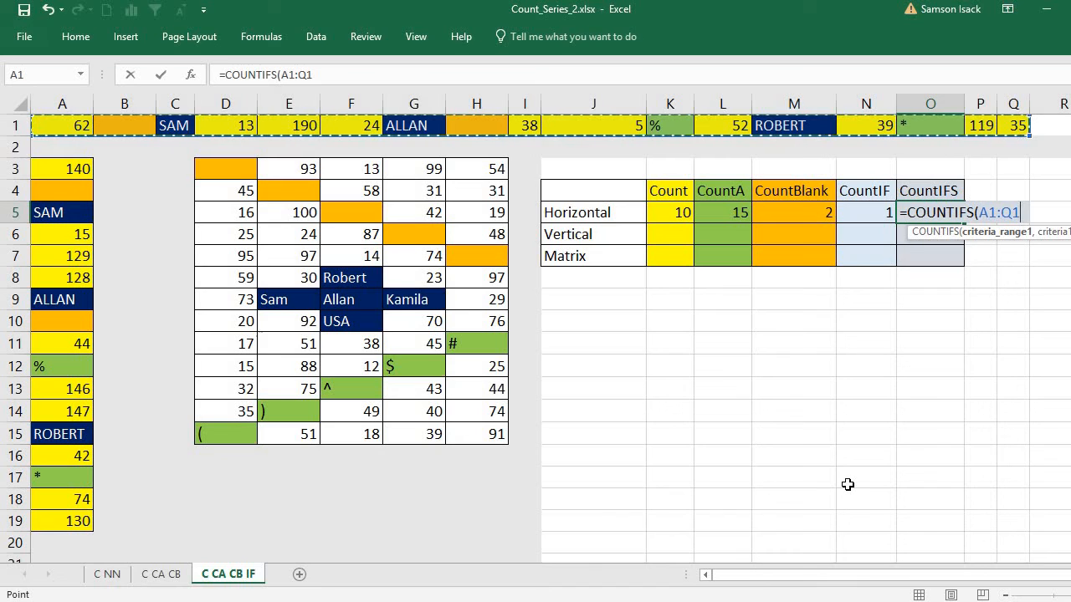
text(,)
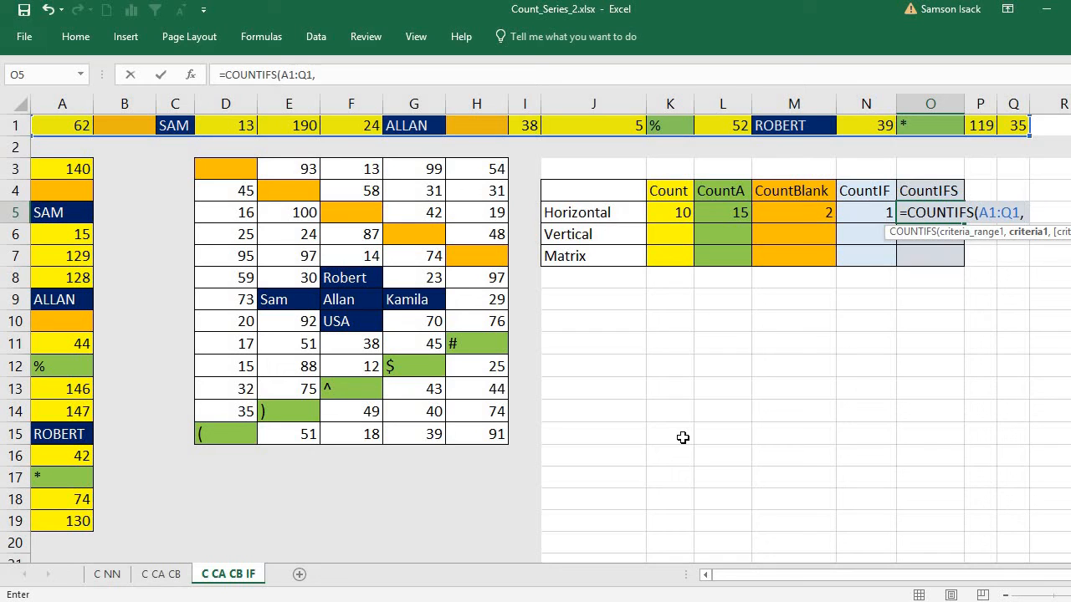
text(")
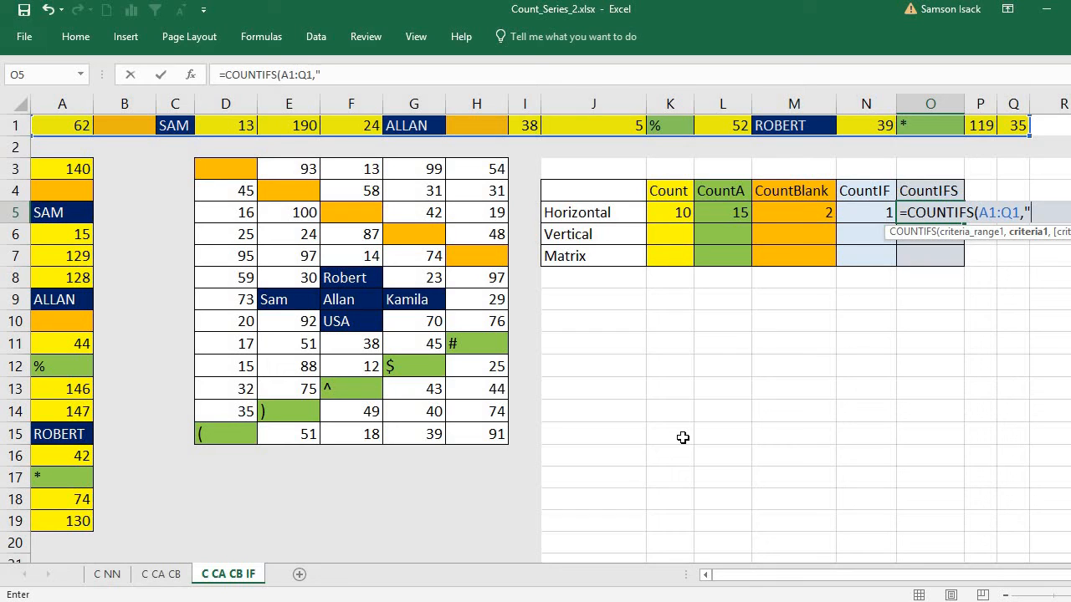
text(>=30")
key(alt)
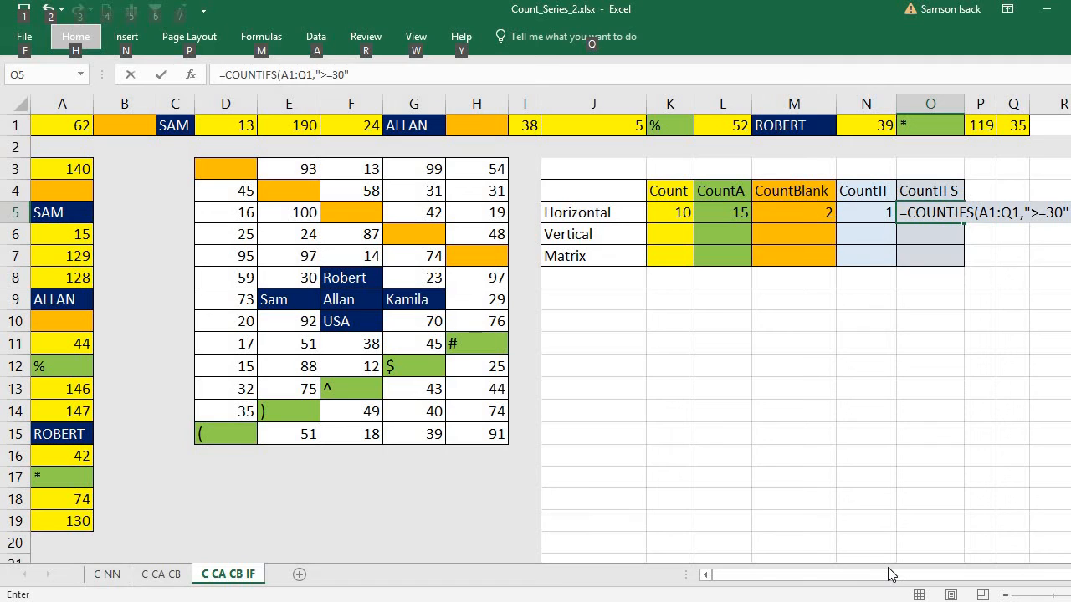
click(1067, 211)
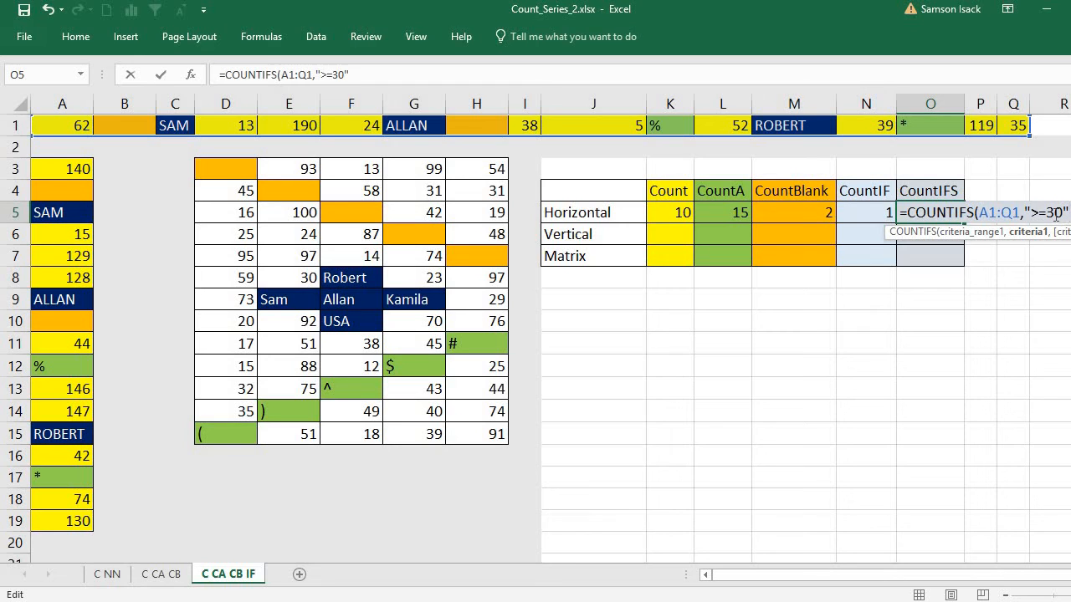
text(,)
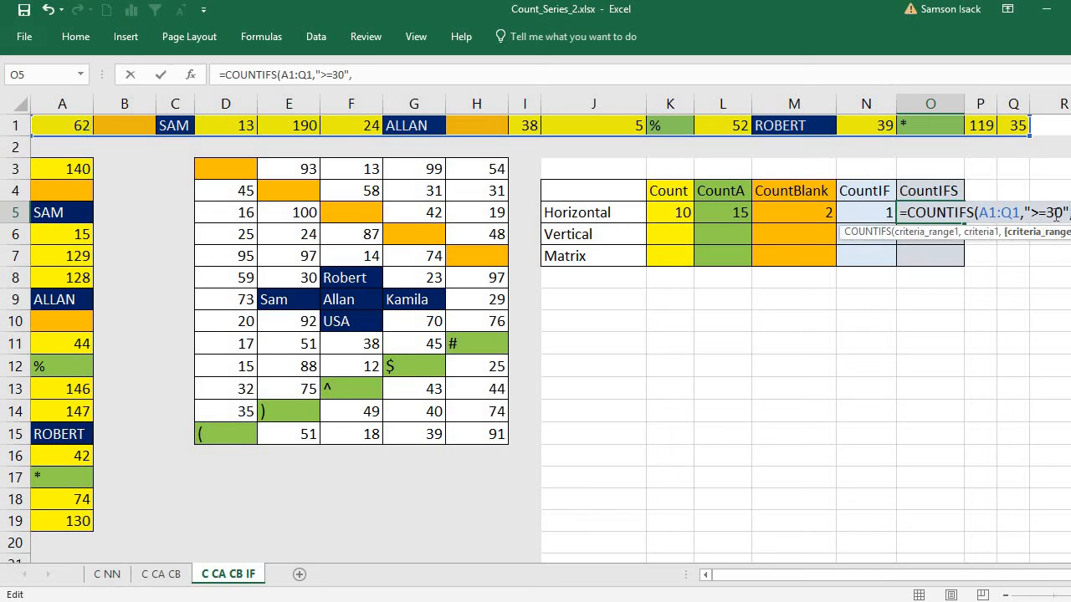
Step: Try to continue the COUNTIFS formula on a second line inside O5 for its second criteria range
key(alt+Return)
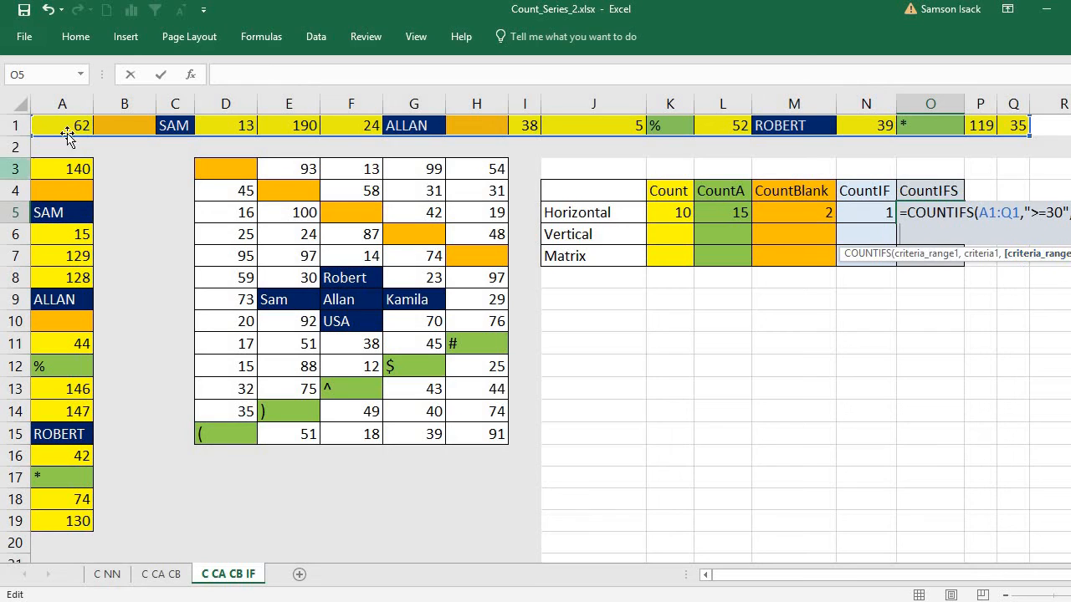
key(Return)
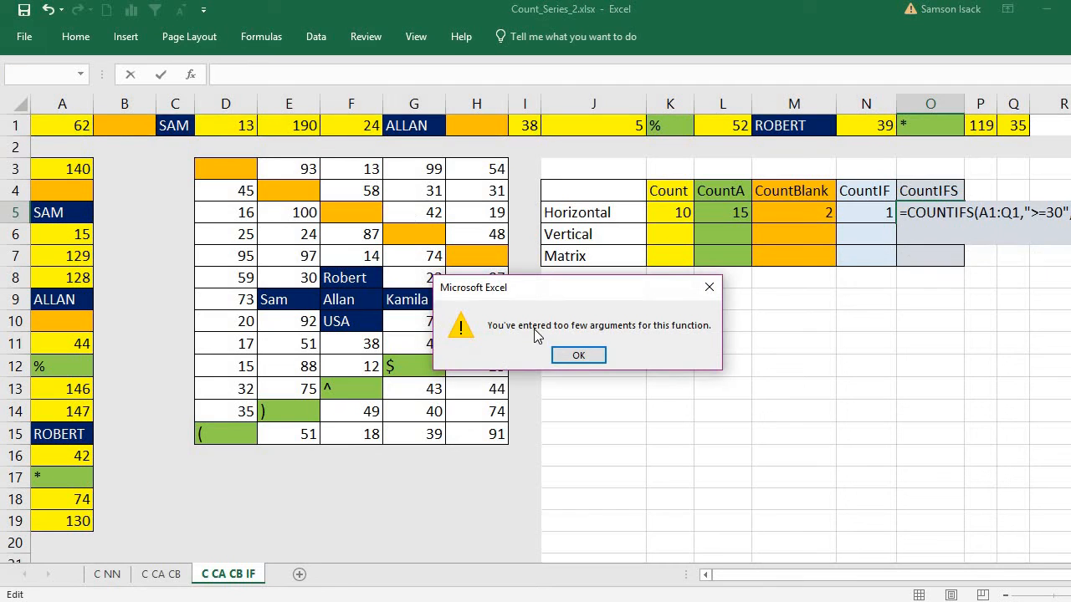
click(578, 356)
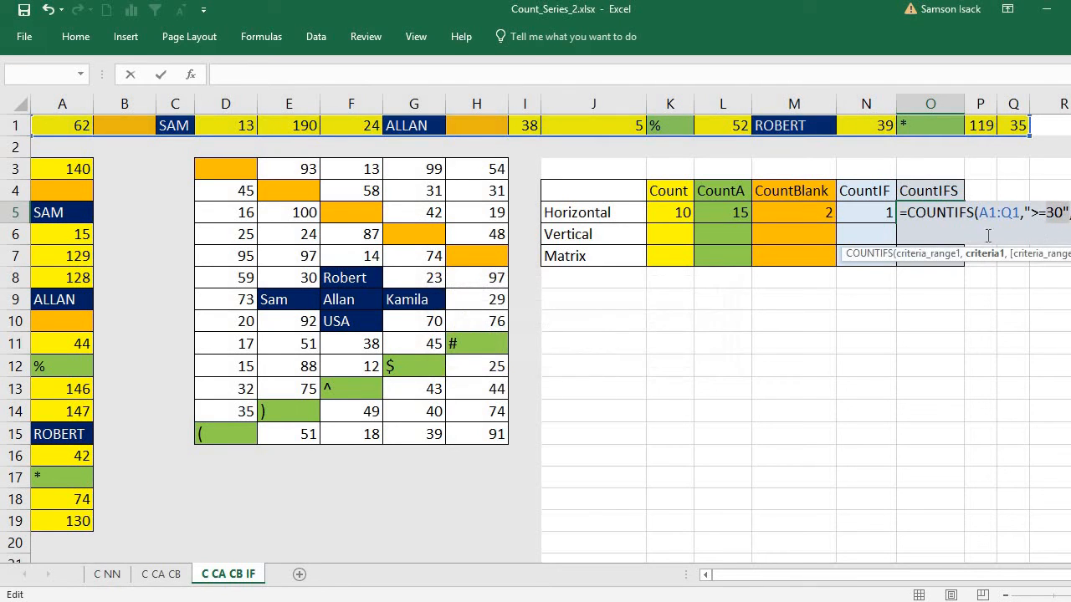
click(1065, 212)
key(Right)
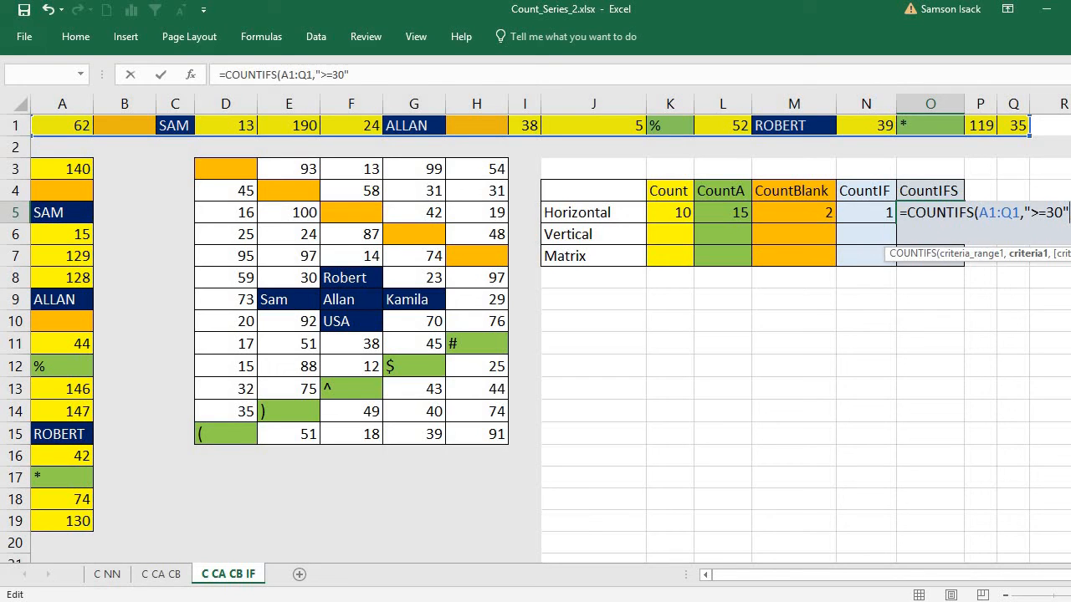
text(,)
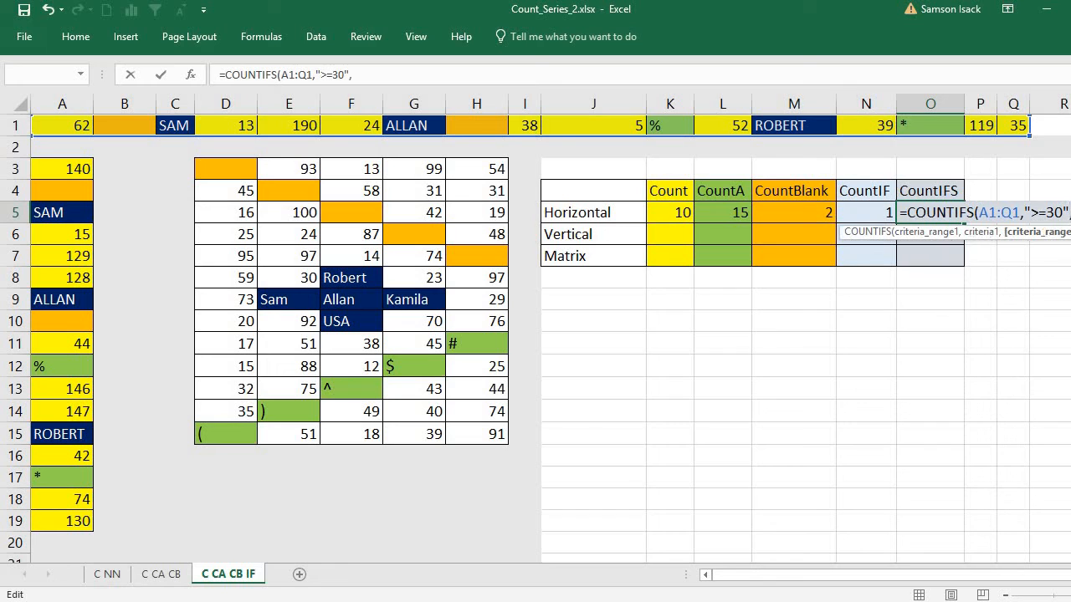
key(alt+Return)
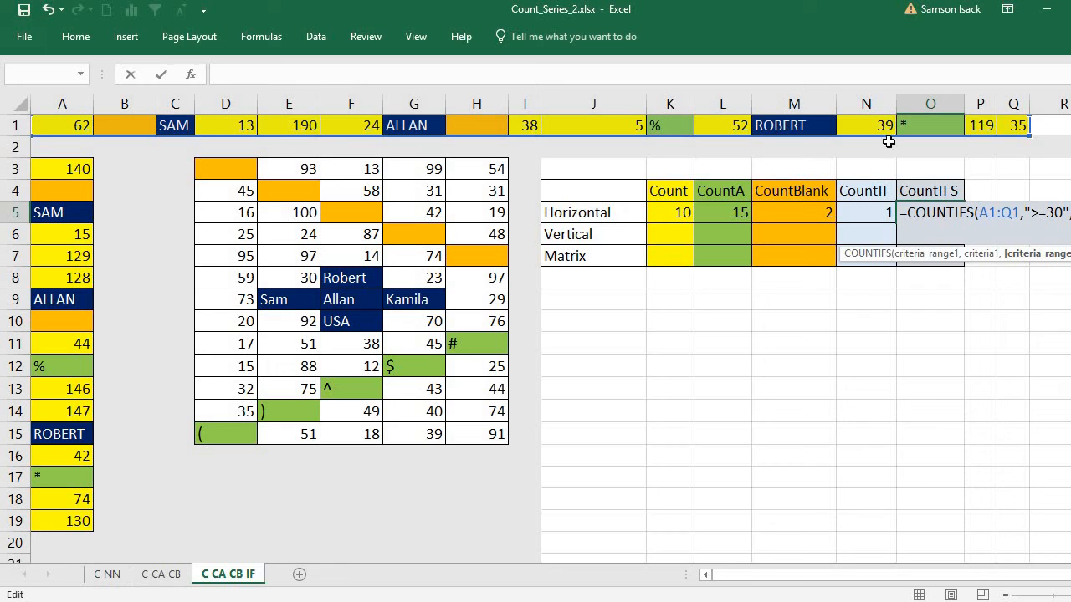
click(75, 125)
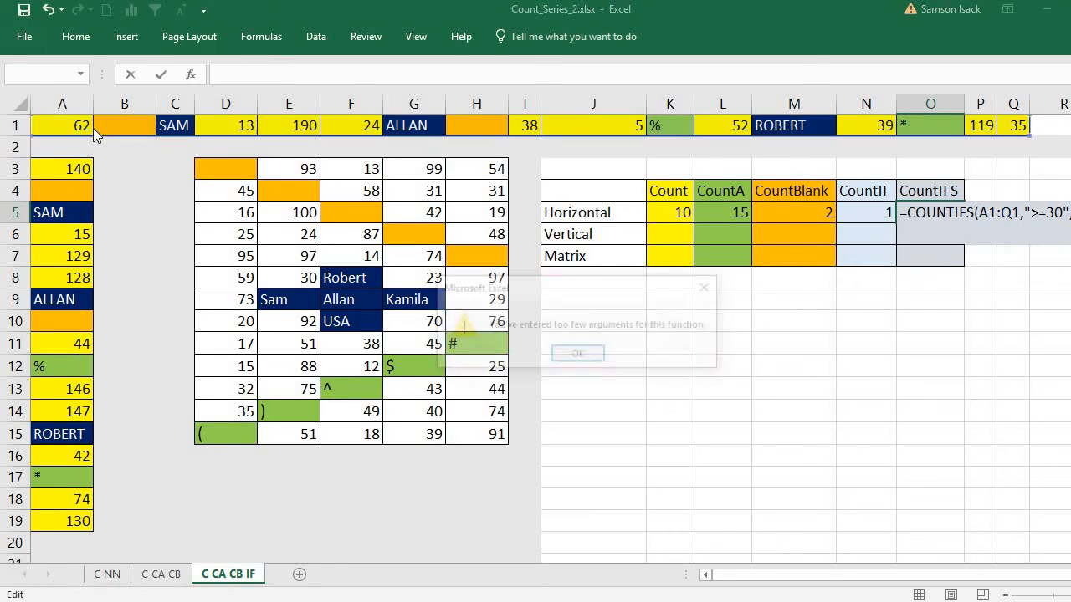
click(578, 355)
scroll(941, 296, right, 4)
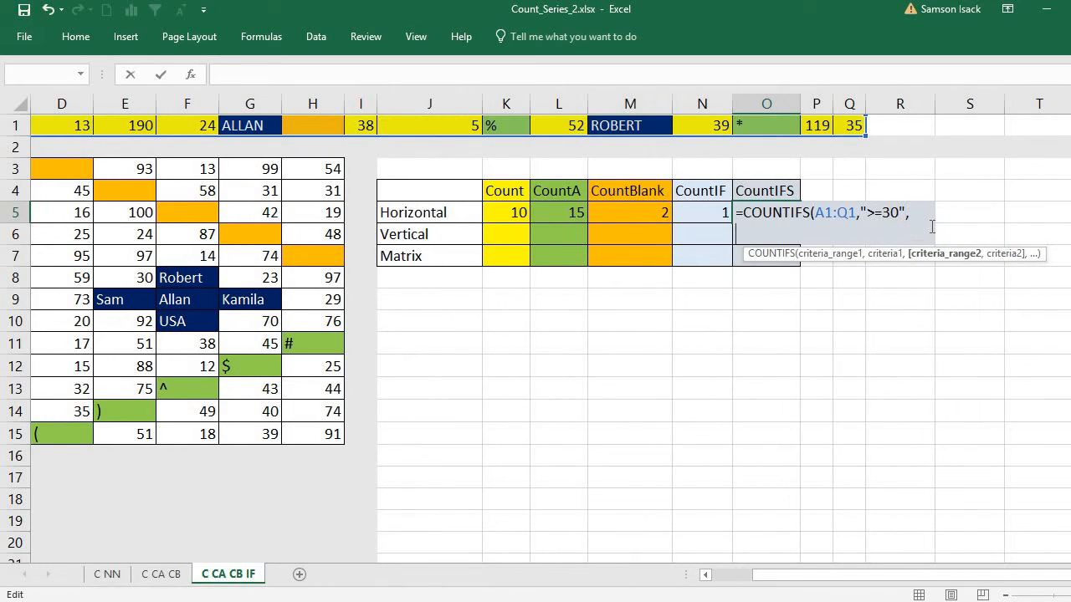
key(BackSpace)
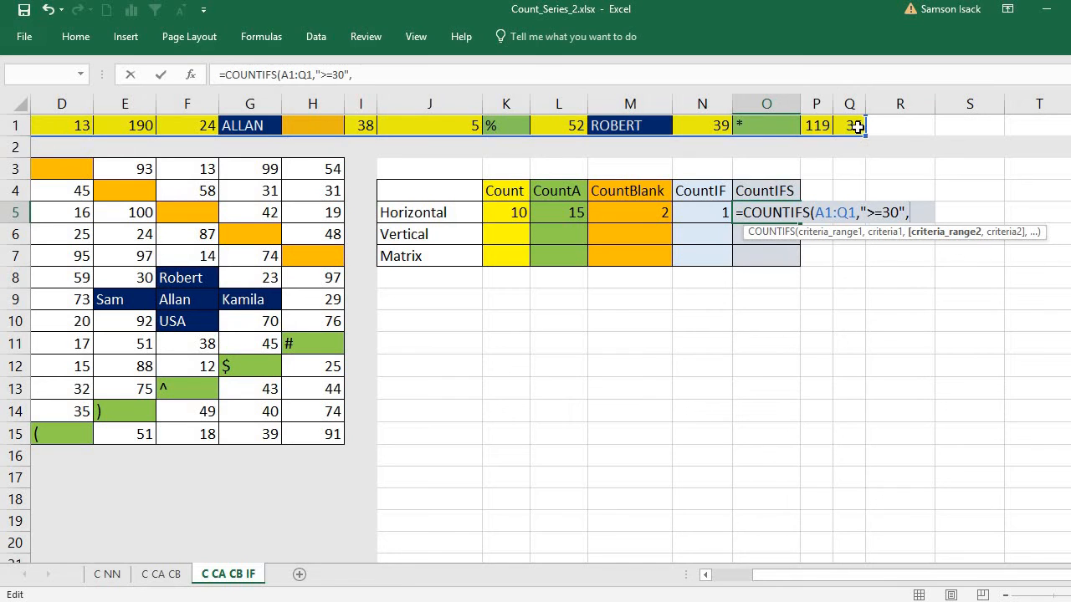
Step: Complete the COUNTIFS formula in O5 with the second criteria range A1:Q1 and the quoted criterion "<=40", and enter it
drag(853, 125, 799, 127)
drag(495, 132, 5, 126)
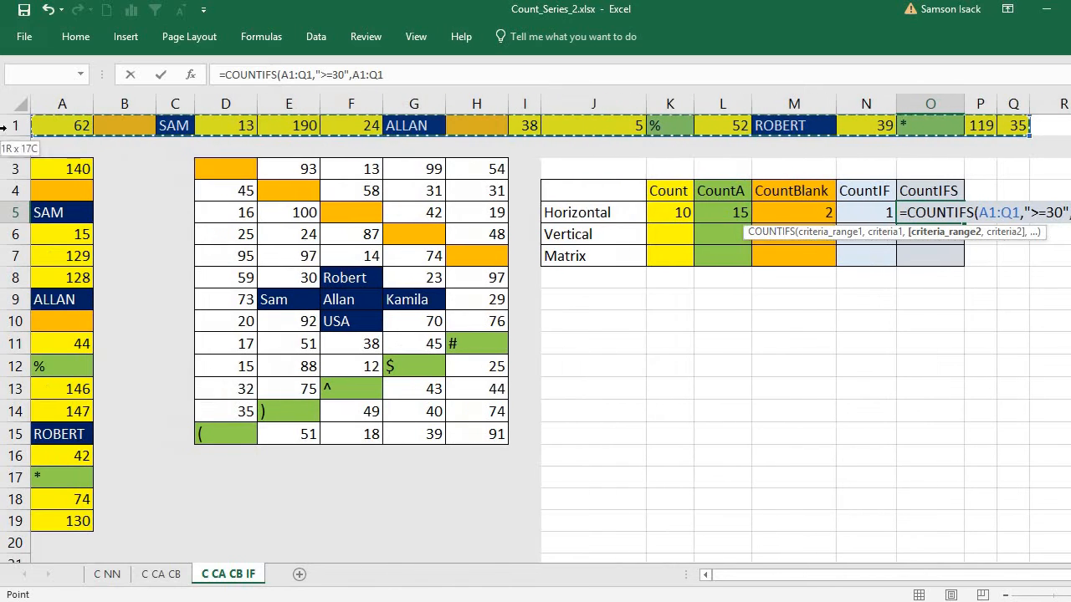
scroll(550, 338, right, 3)
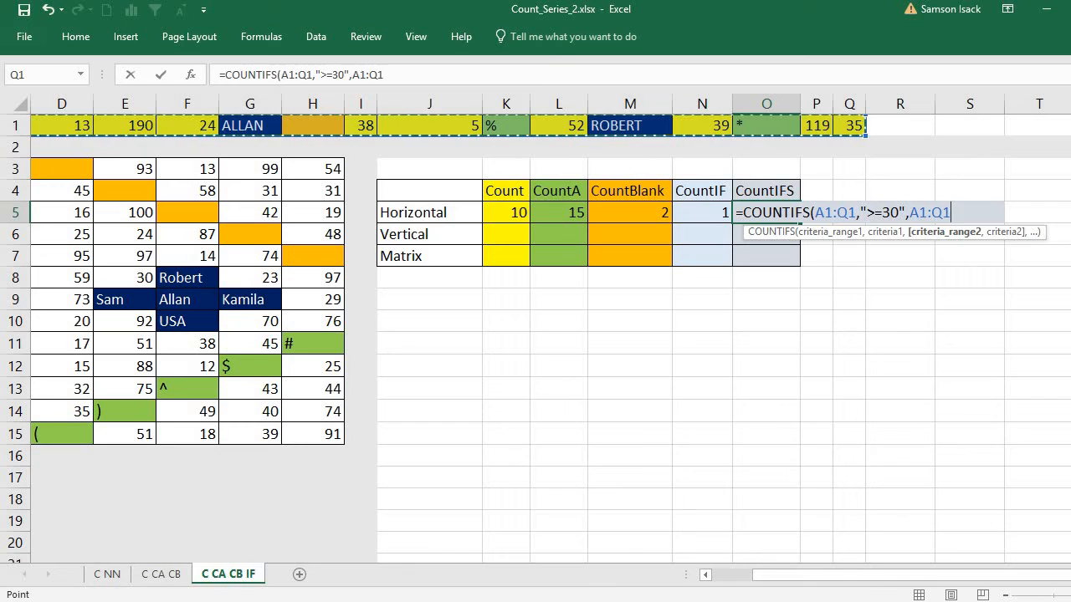
text(,"<)
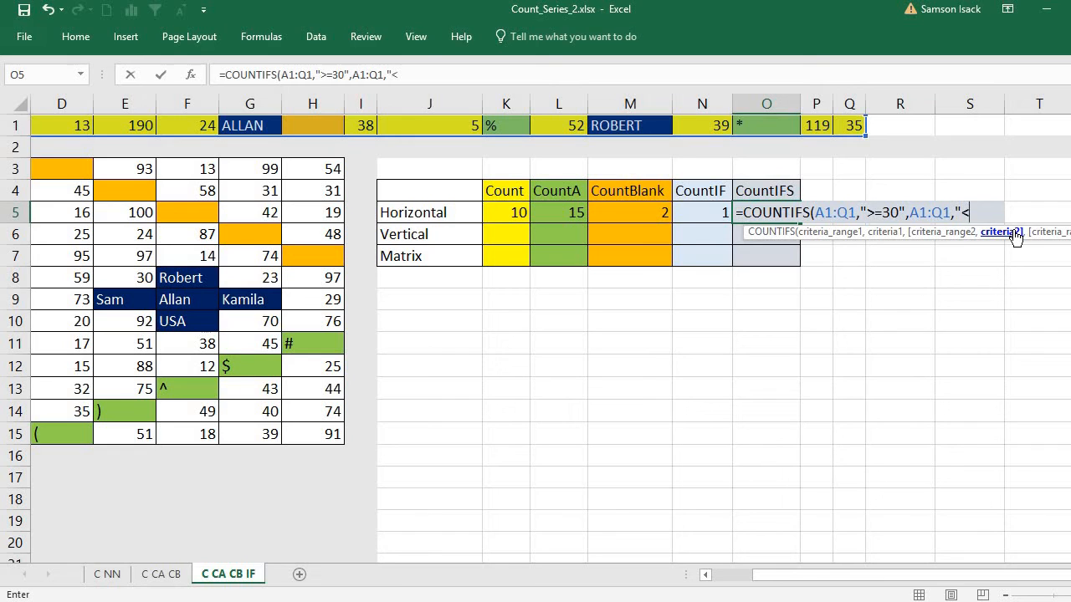
text(0)
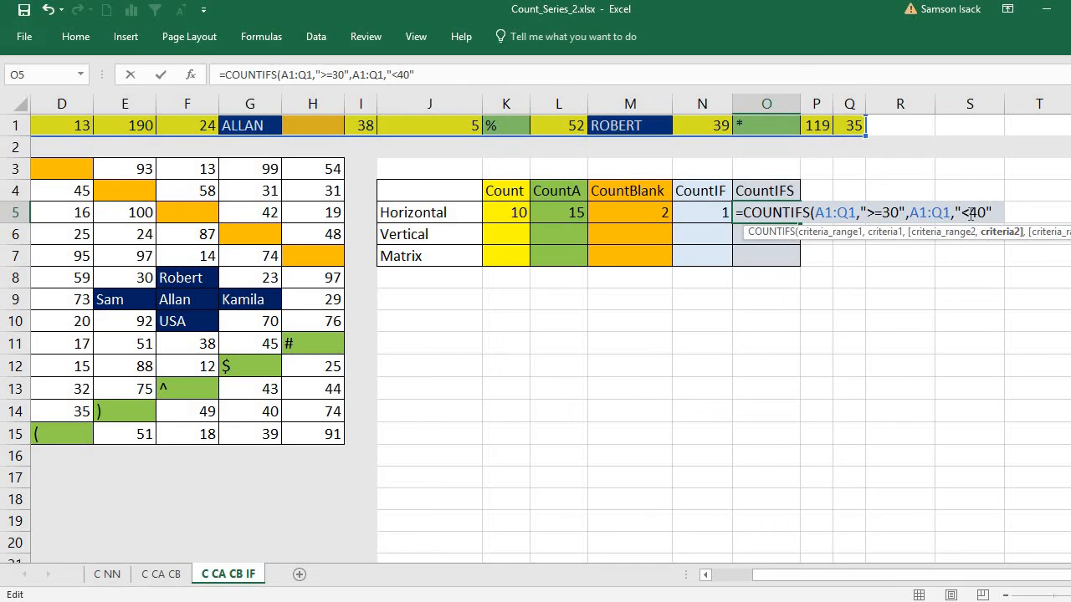
click(969, 212)
text(=40"))
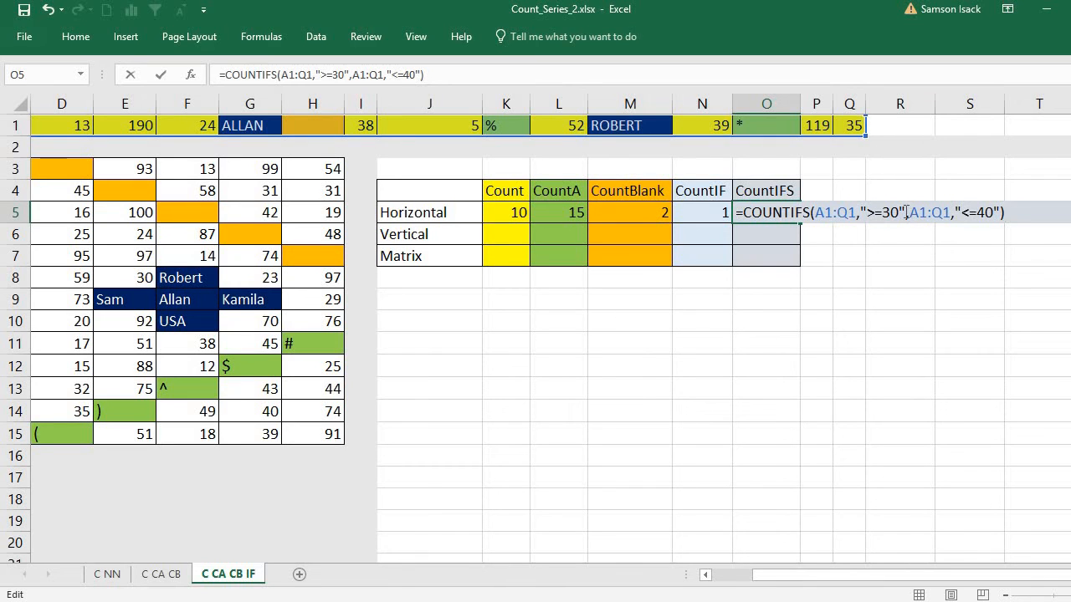
drag(904, 212, 815, 214)
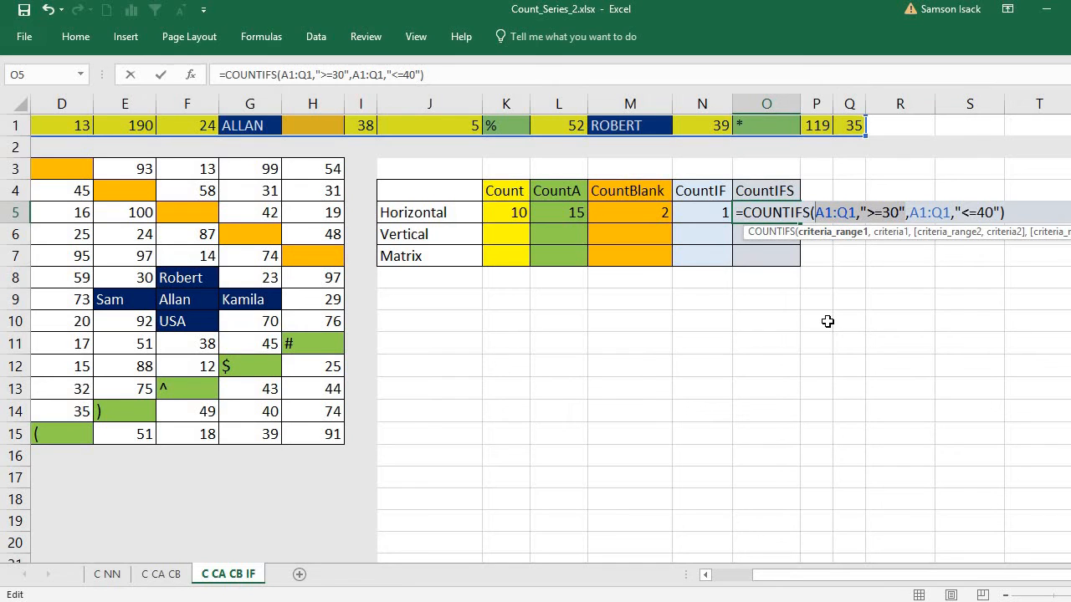
drag(909, 212, 1002, 213)
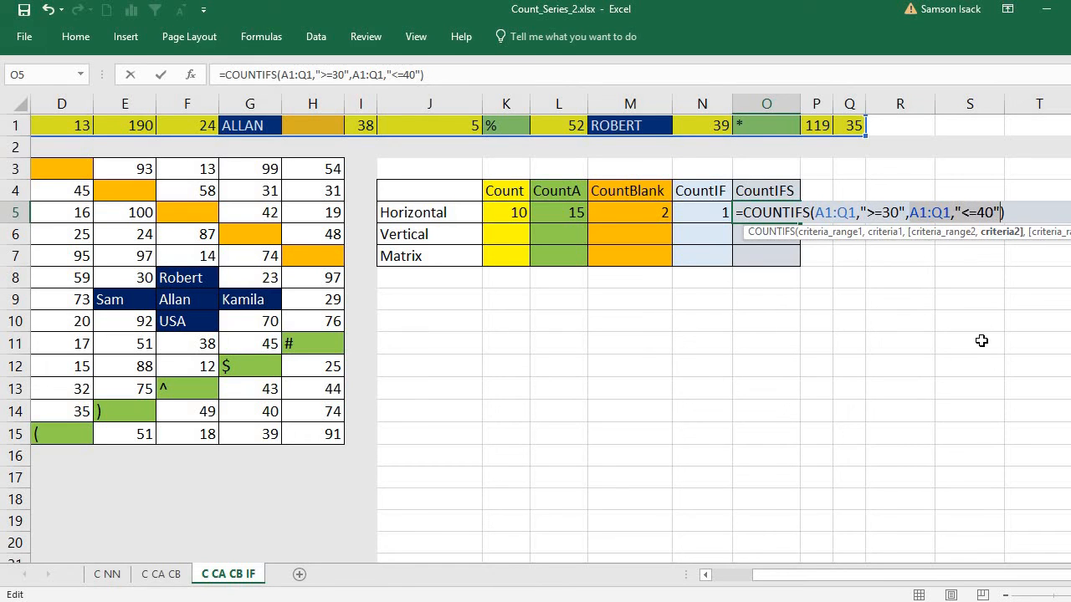
key(Return)
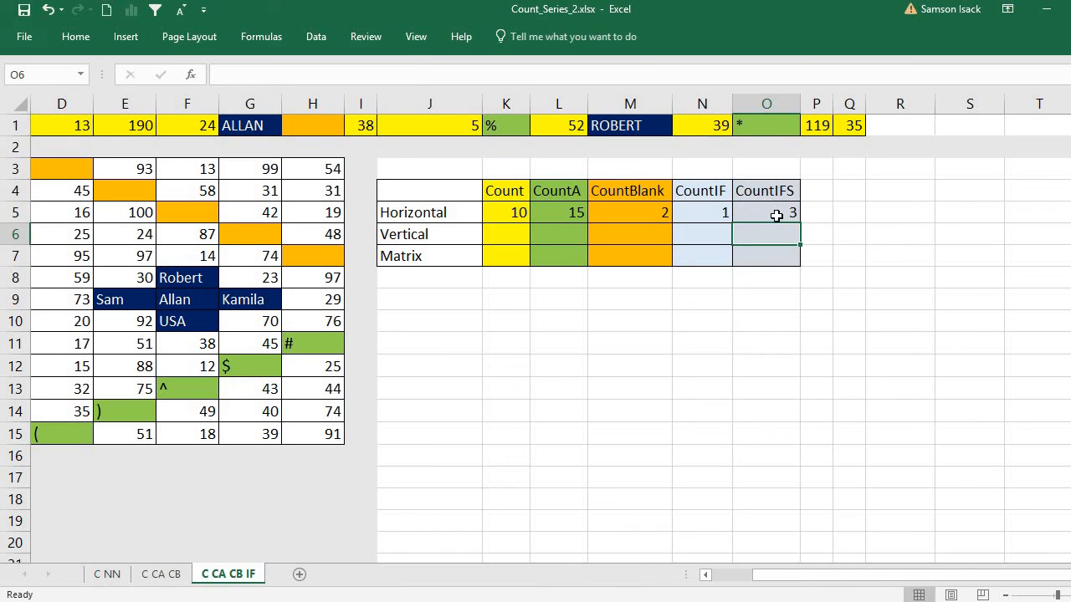
Step: Check the COUNTIFS result in O5 against the row 1 cells holding values from 30 to 40, and review its formula
click(777, 215)
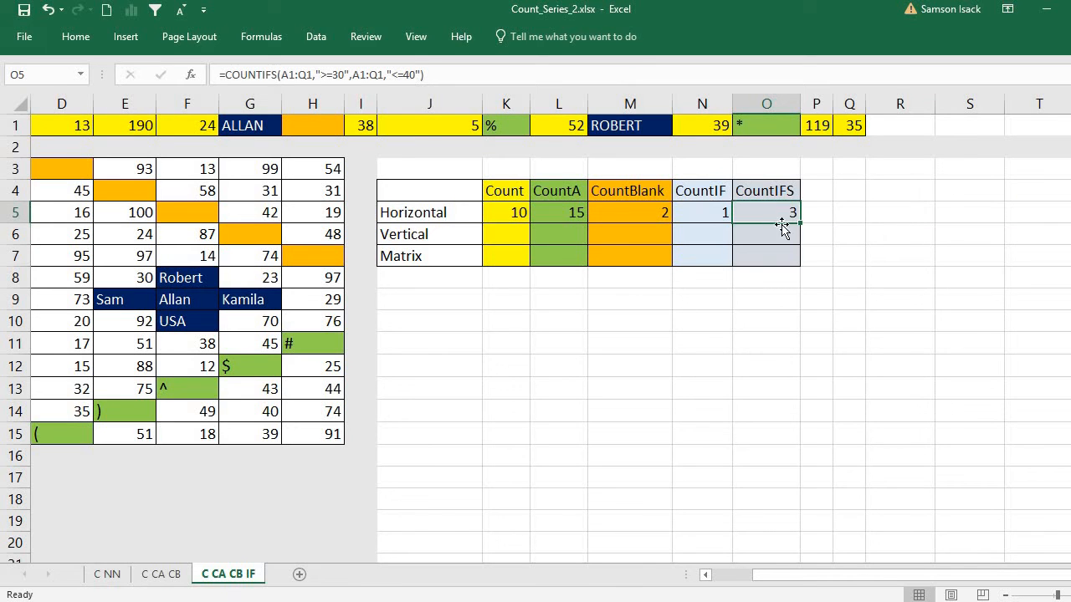
click(703, 575)
click(703, 575)
click(705, 575)
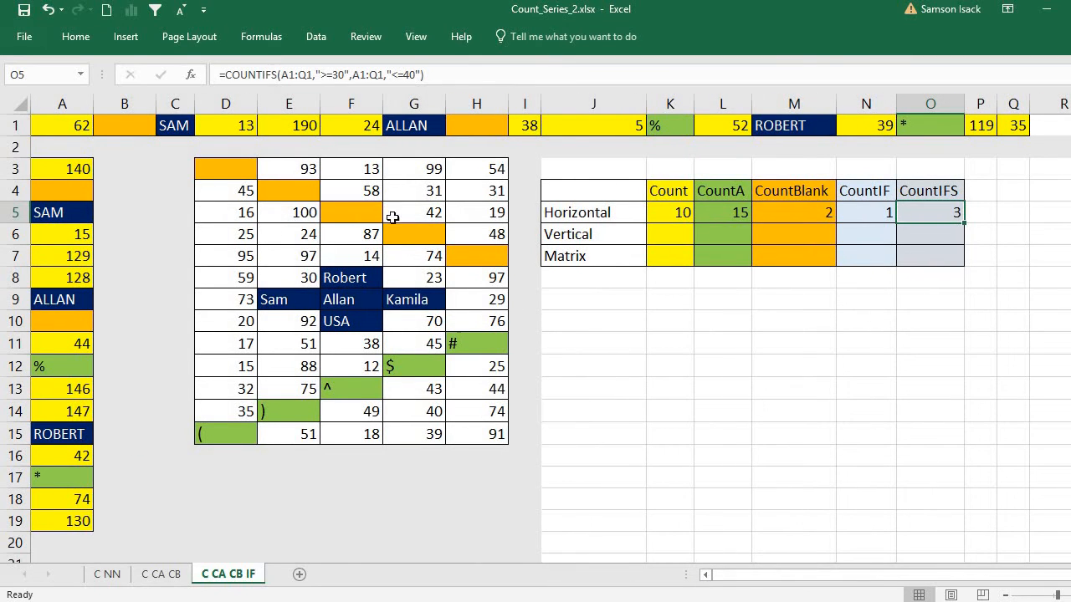
drag(84, 127, 163, 127)
click(215, 125)
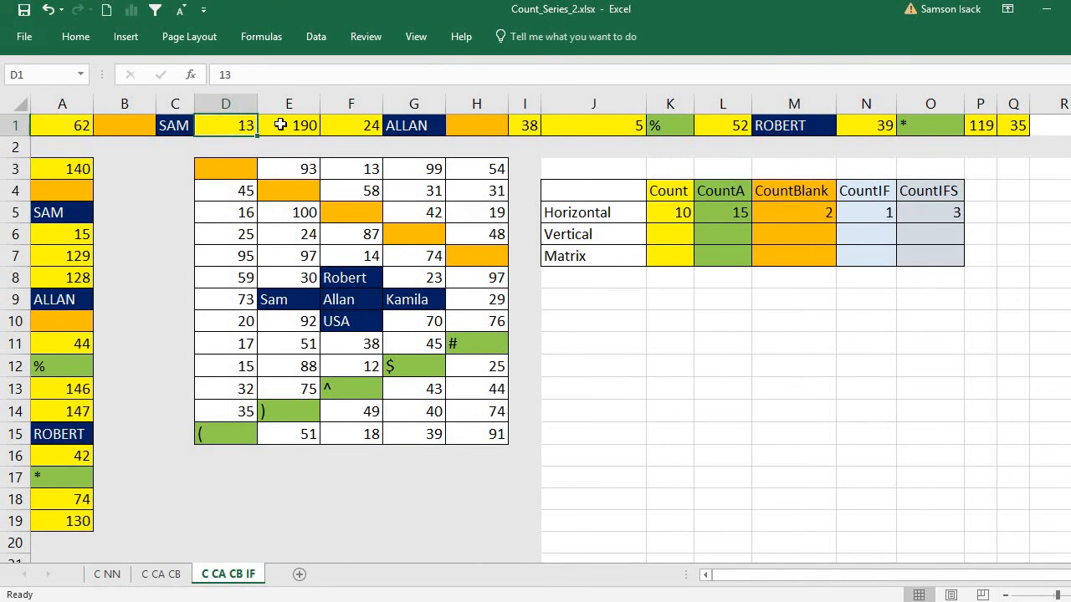
click(288, 125)
click(375, 124)
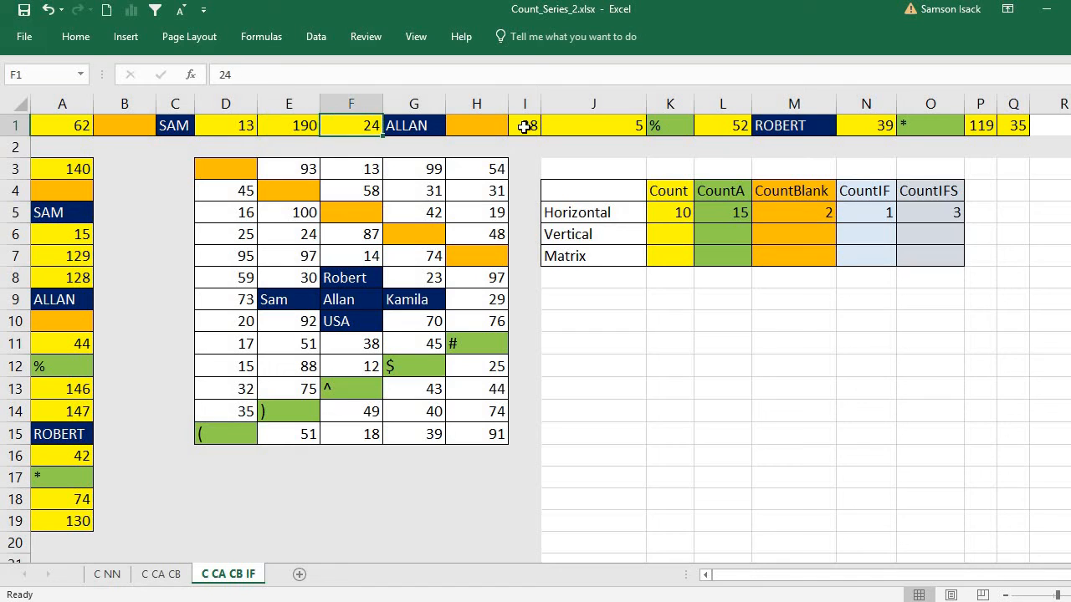
click(525, 126)
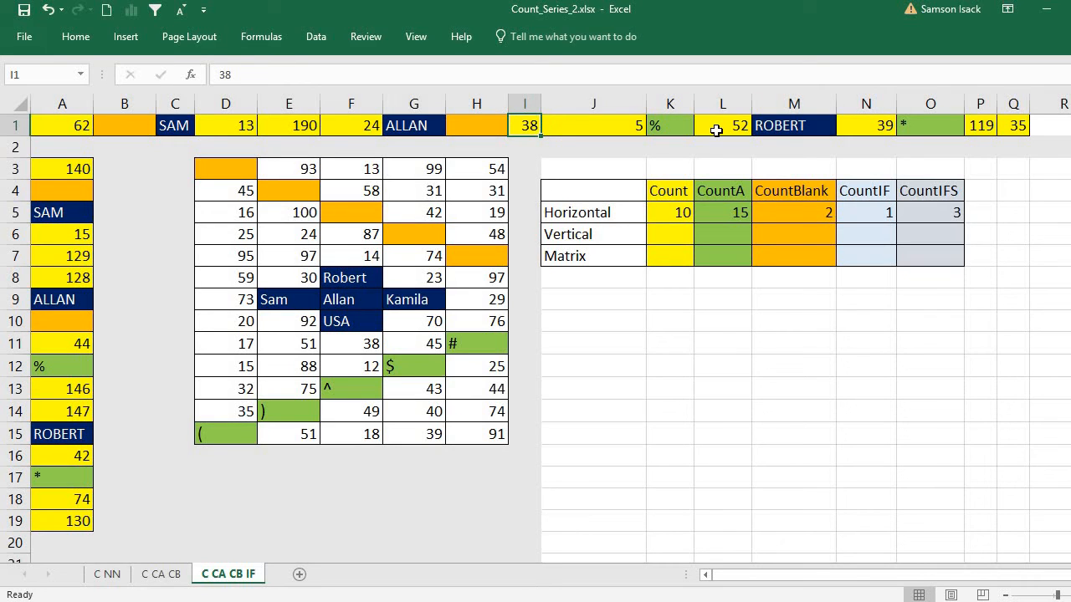
click(876, 123)
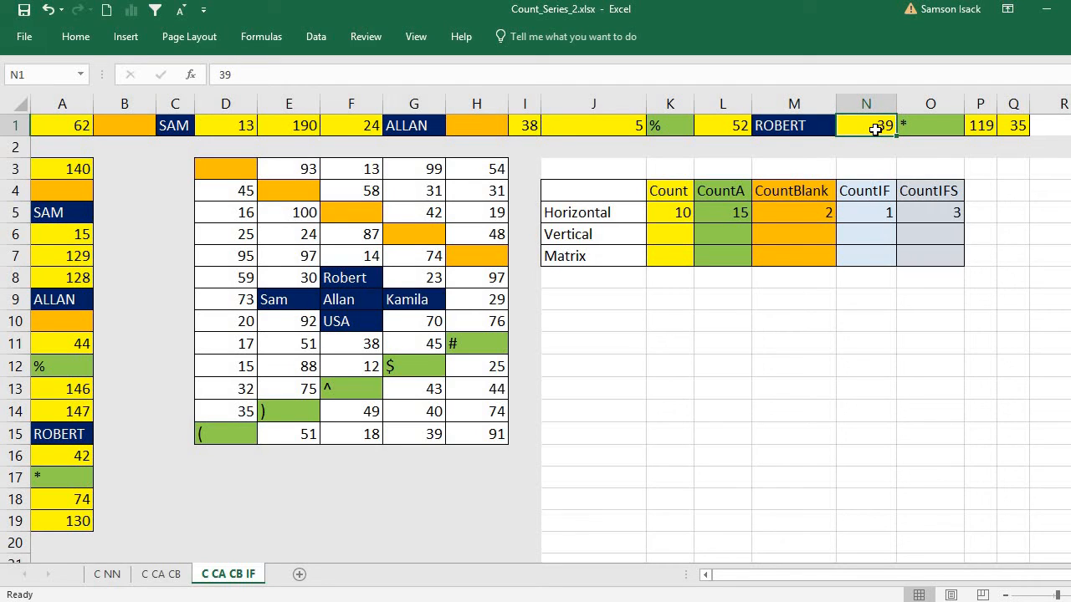
click(1020, 125)
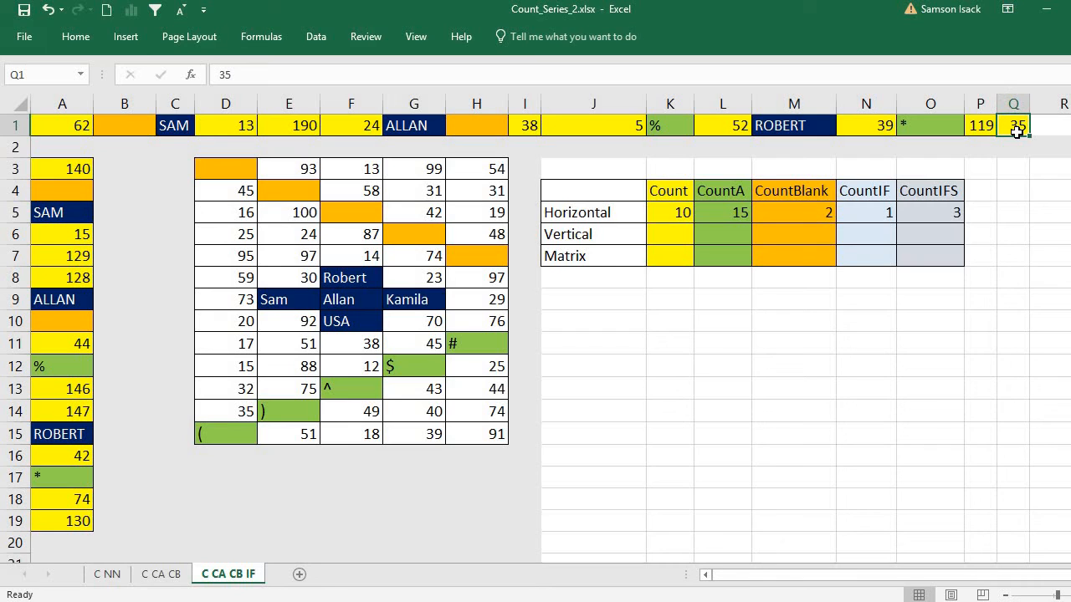
click(951, 209)
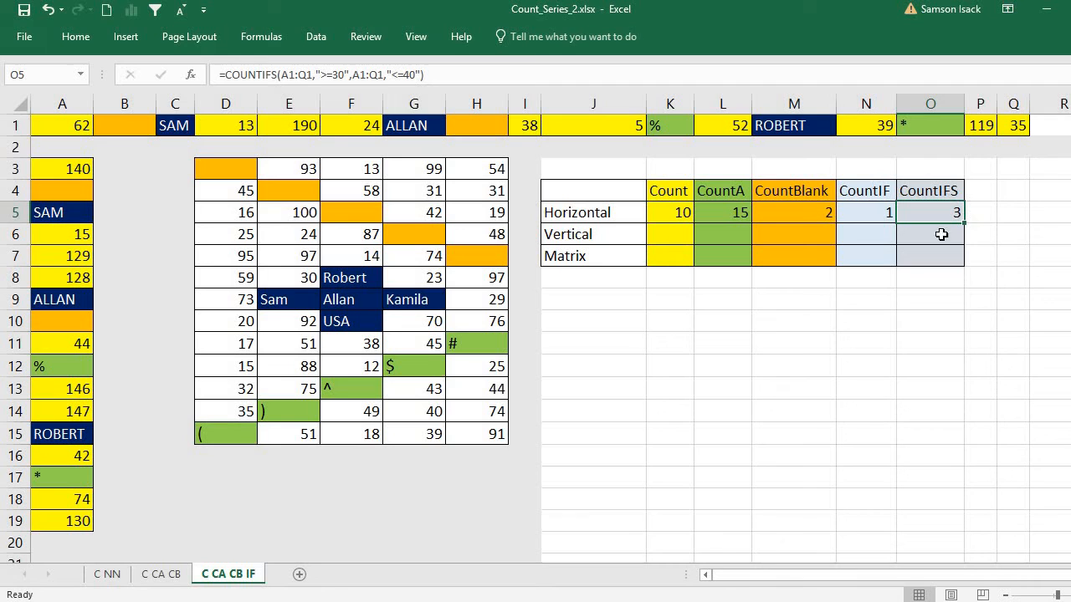
double_click(940, 214)
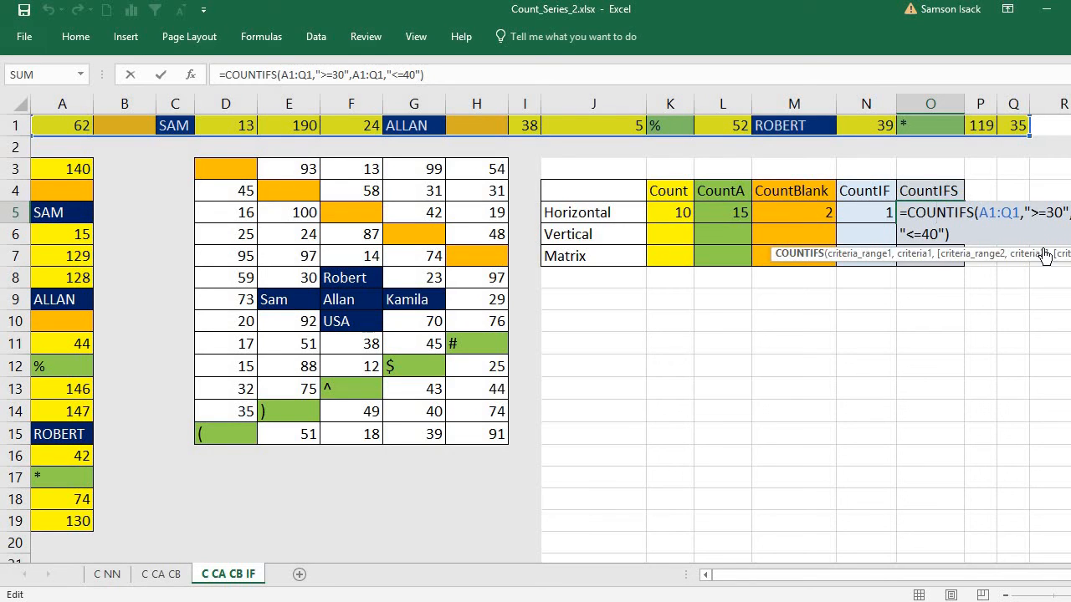
key(Return)
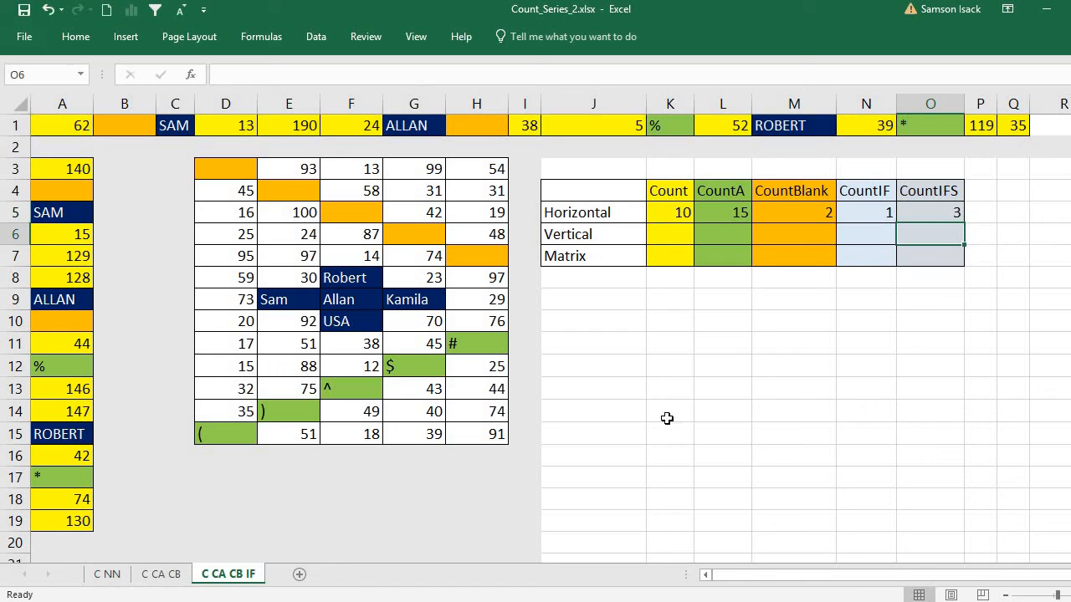
click(680, 227)
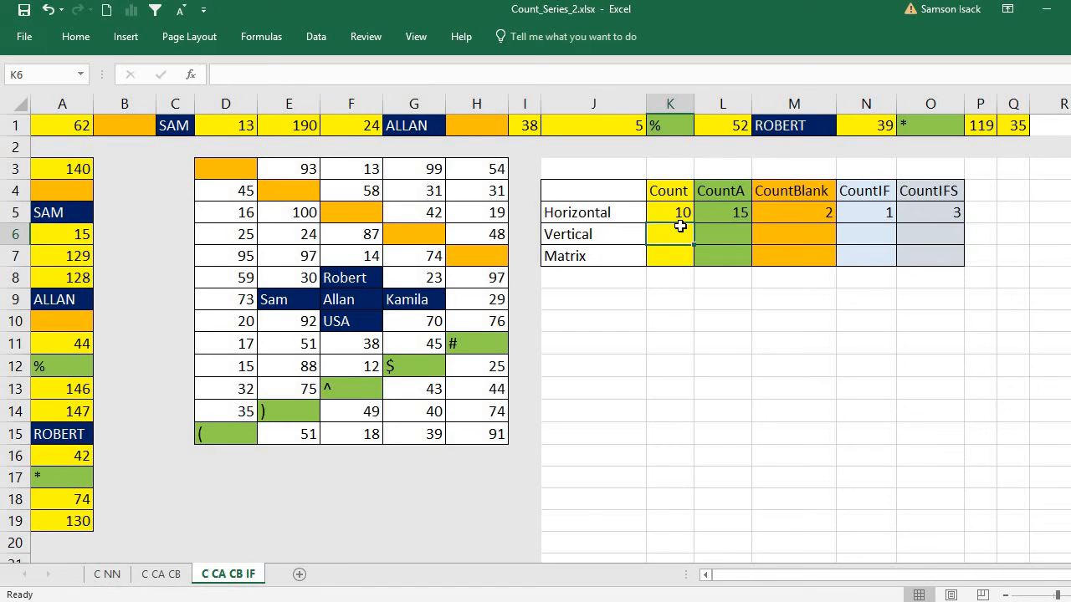
text(=)
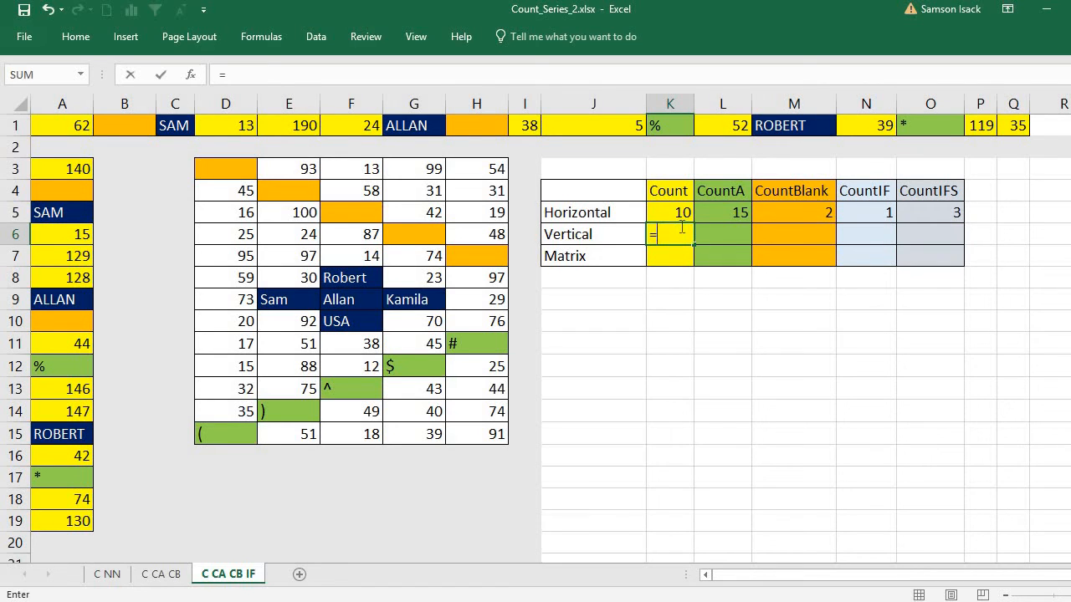
text(CO)
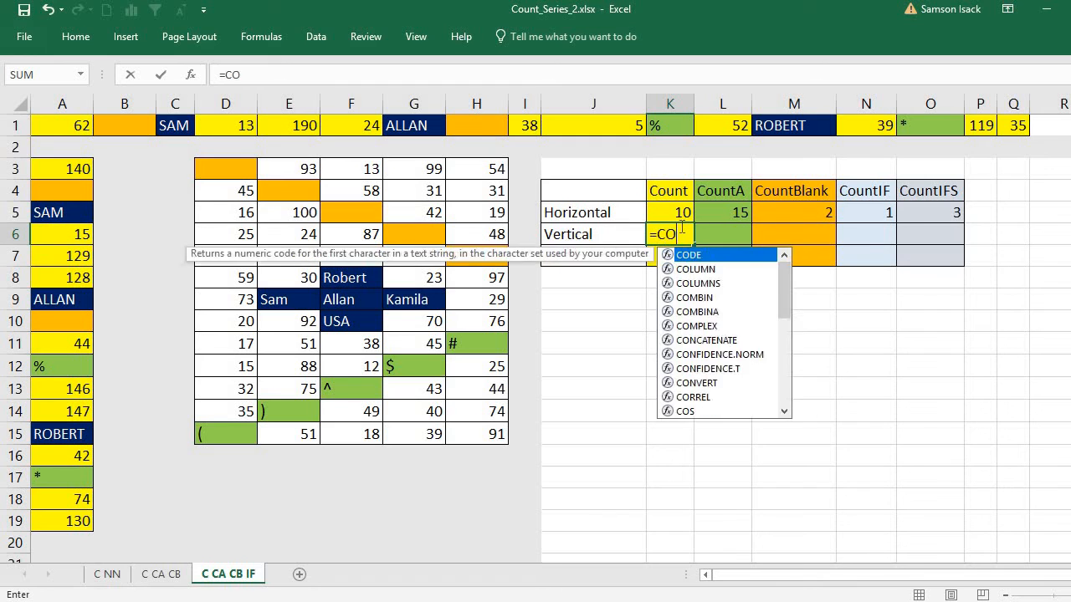
text(UNT()
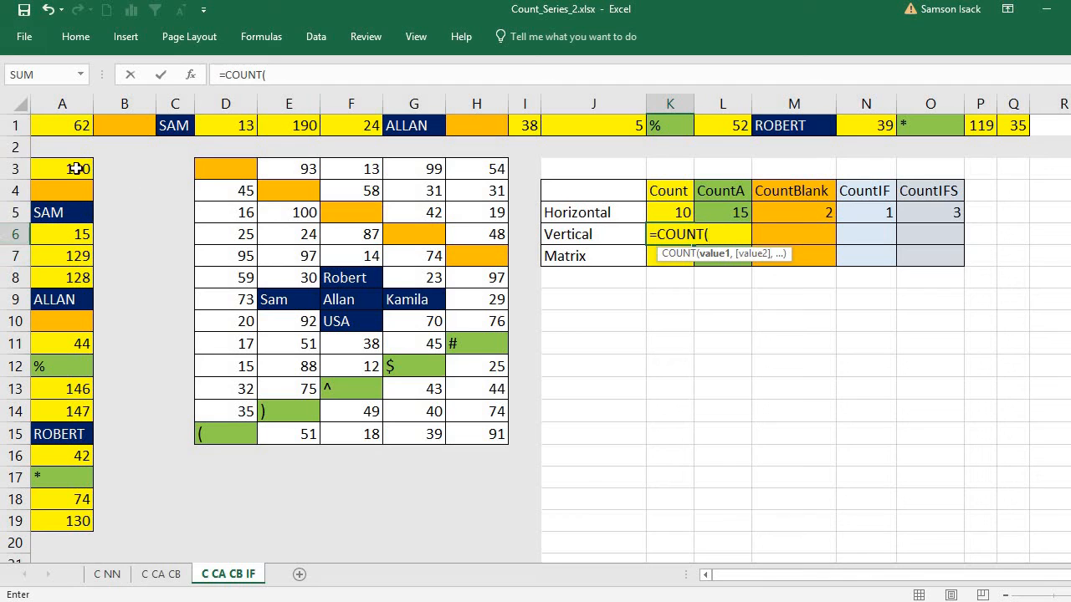
drag(79, 168, 88, 520)
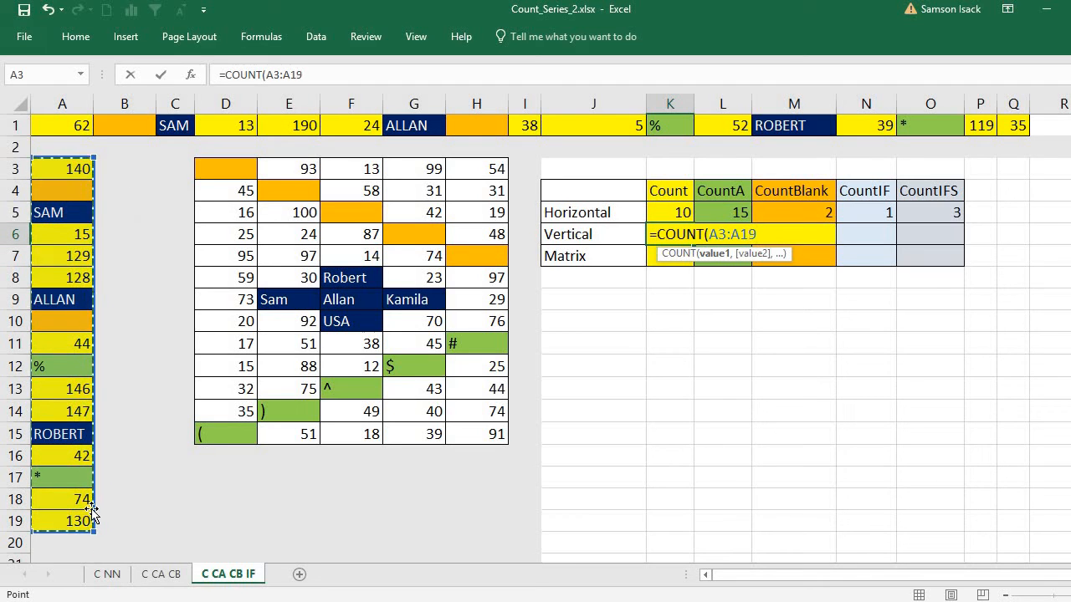
key(BackSpace)
key(BackSpace)
key(BackSpace)
key(BackSpace)
key(BackSpace)
key(BackSpace)
key(BackSpace)
key(BackSpace)
key(BackSpace)
key(BackSpace)
key(BackSpace)
key(BackSpace)
key(BackSpace)
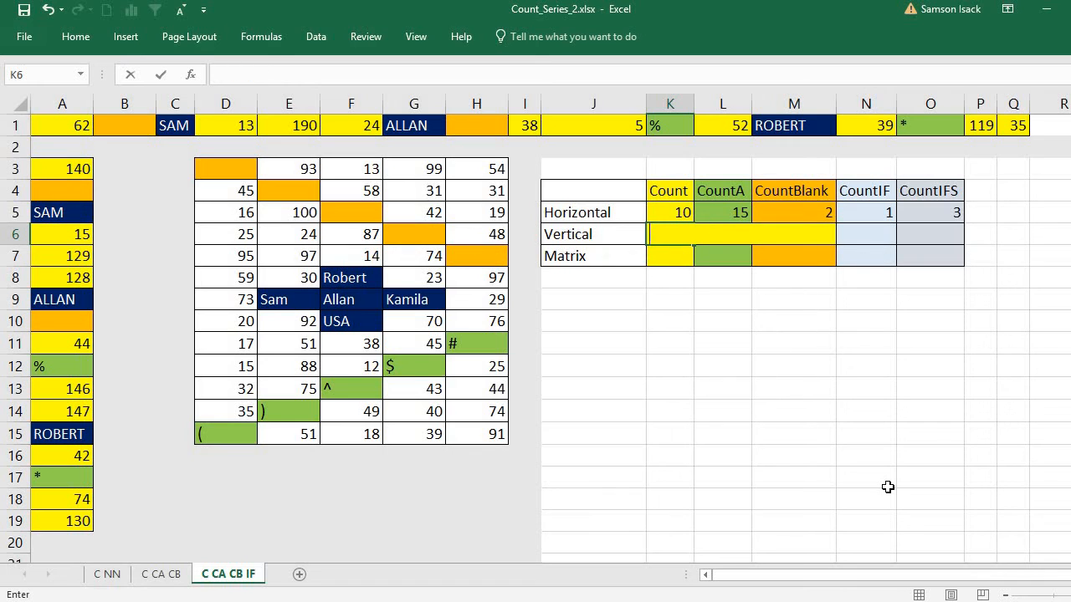
key(Escape)
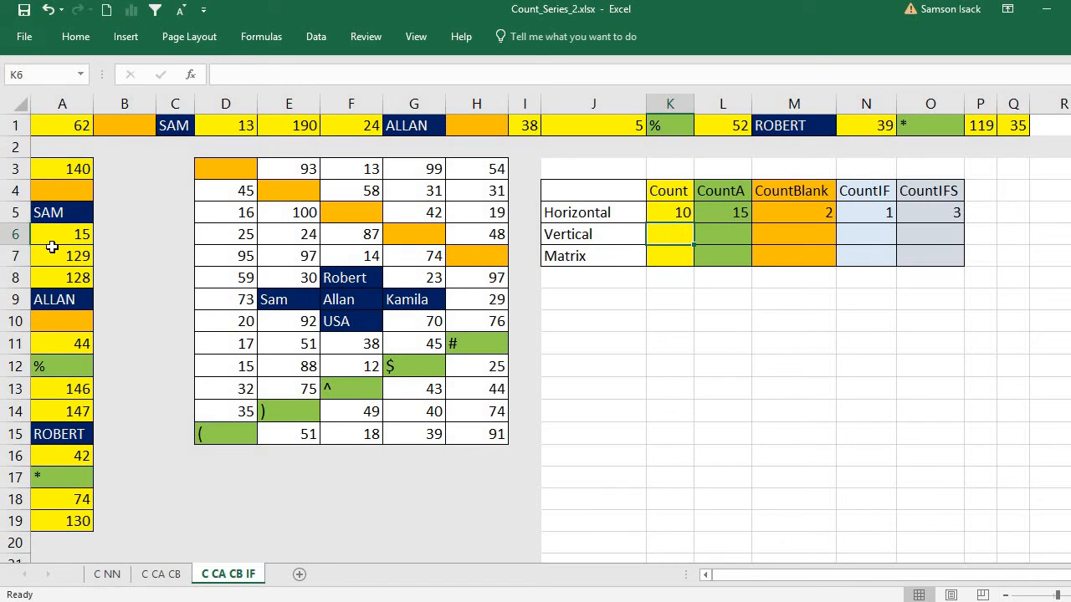
Step: Define the workbook-scoped name Vertical for the range A3:A19
drag(72, 169, 79, 520)
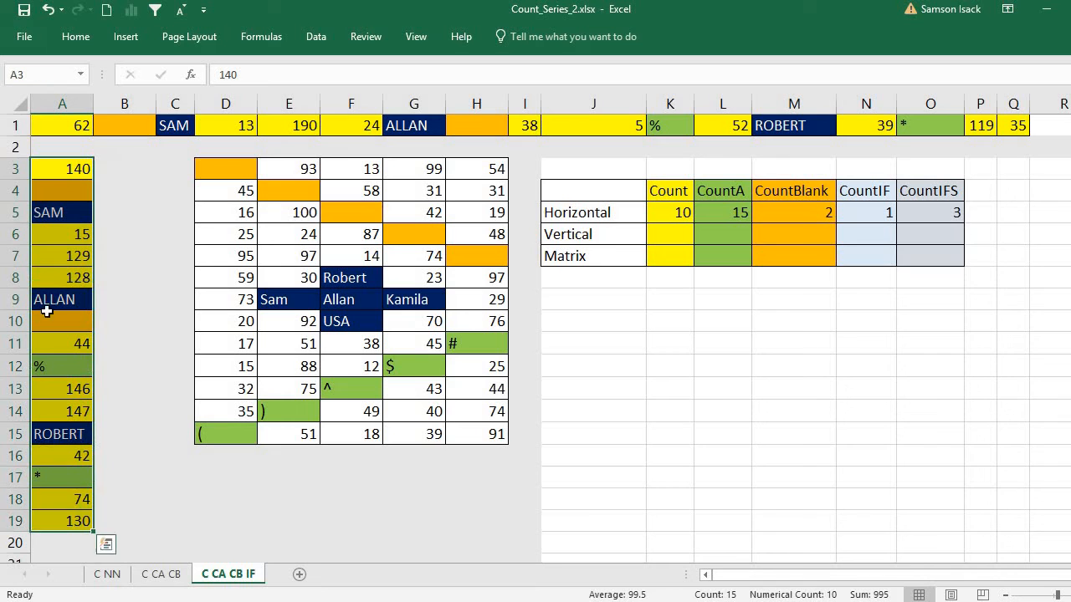
right_click(66, 266)
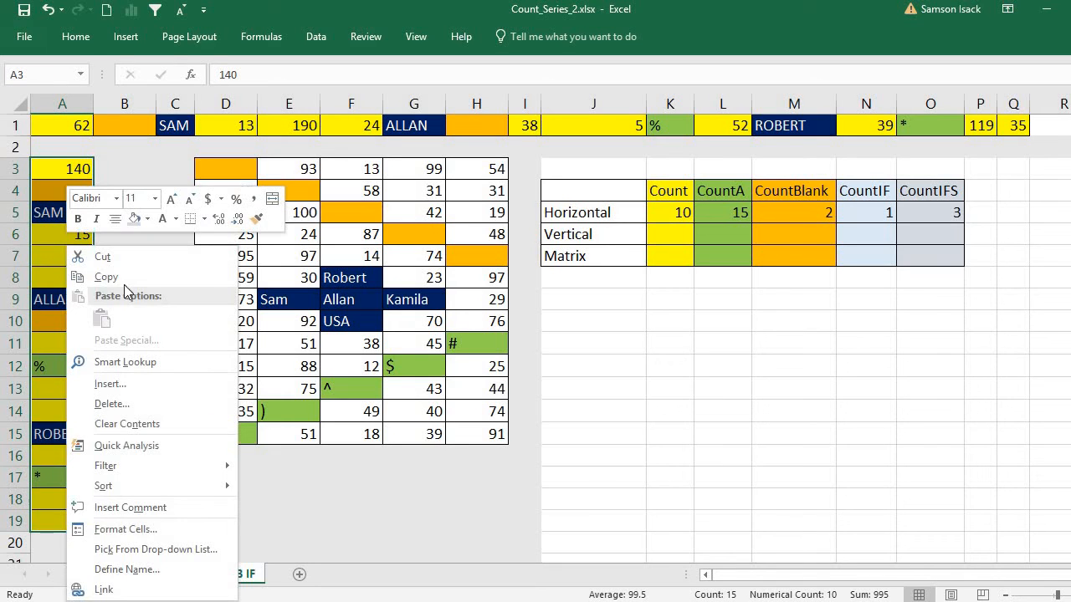
click(127, 570)
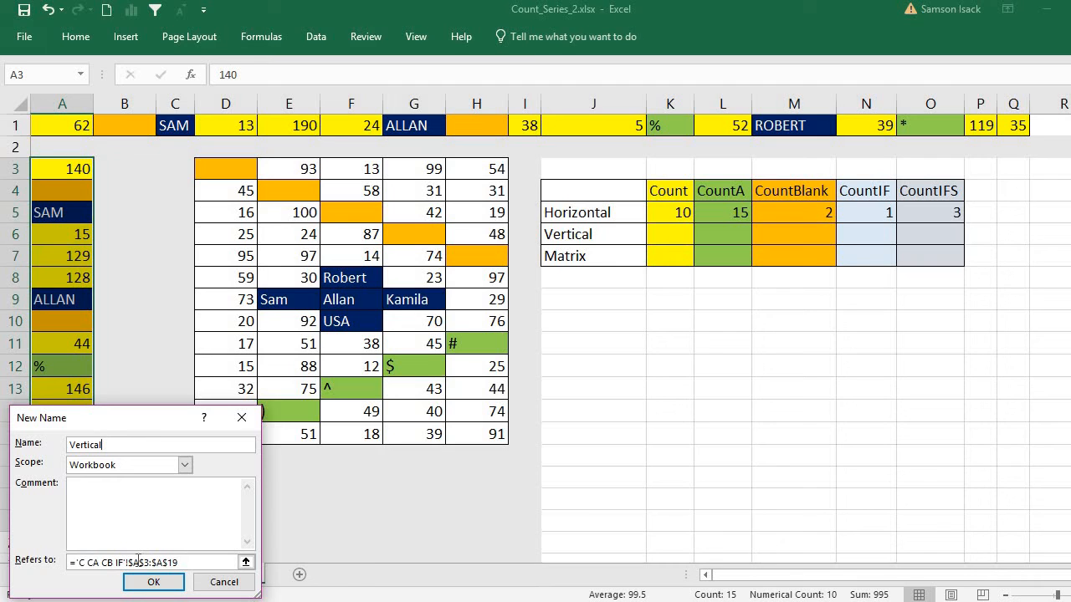
click(149, 580)
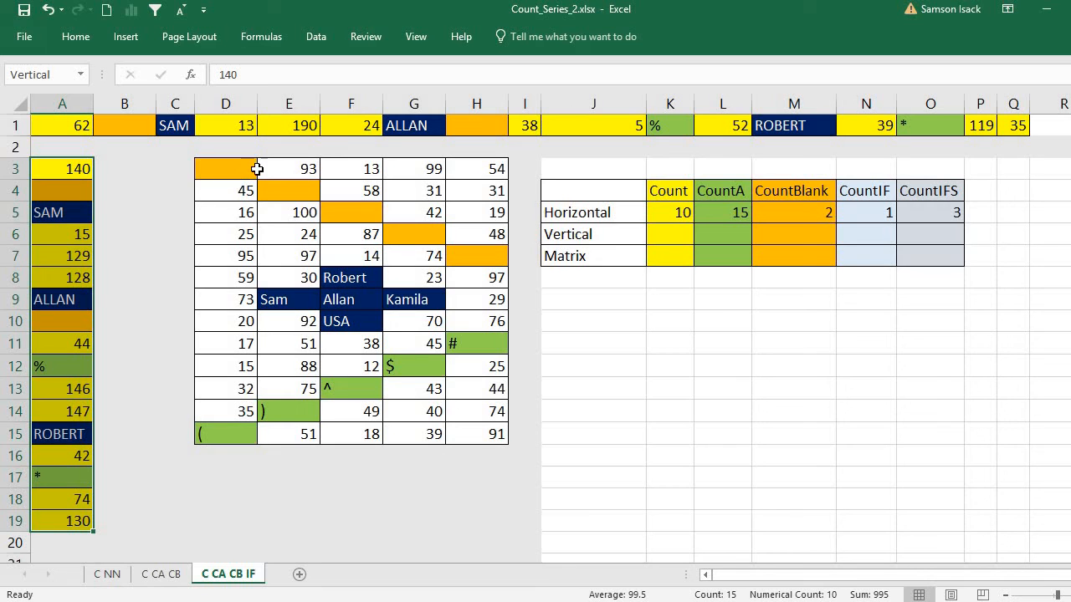
Step: Define the workbook-scoped name Square for the number matrix D3:H15
drag(237, 169, 493, 434)
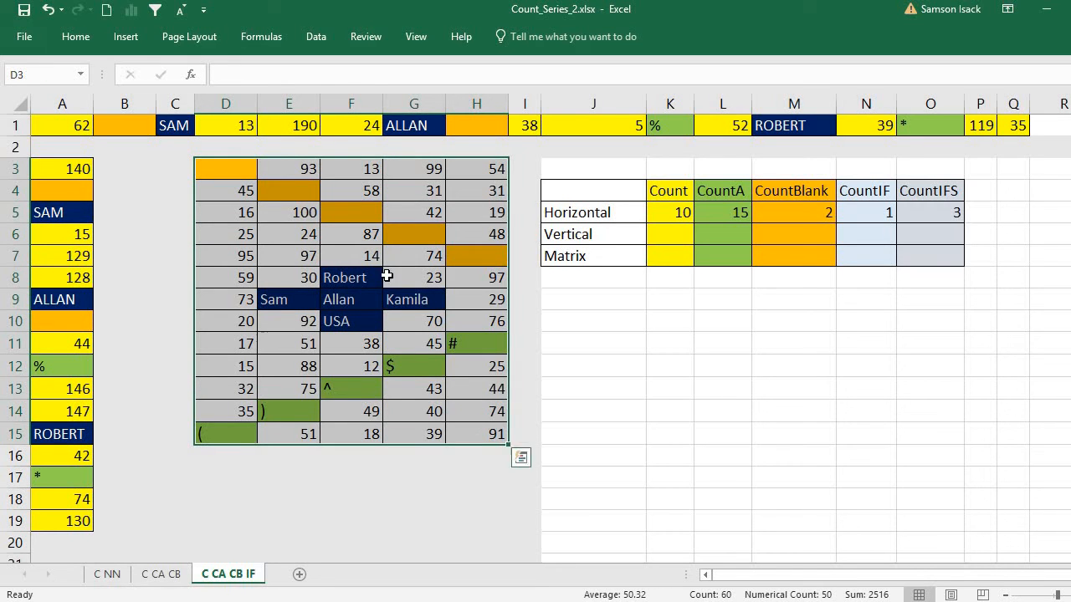
right_click(425, 266)
click(502, 569)
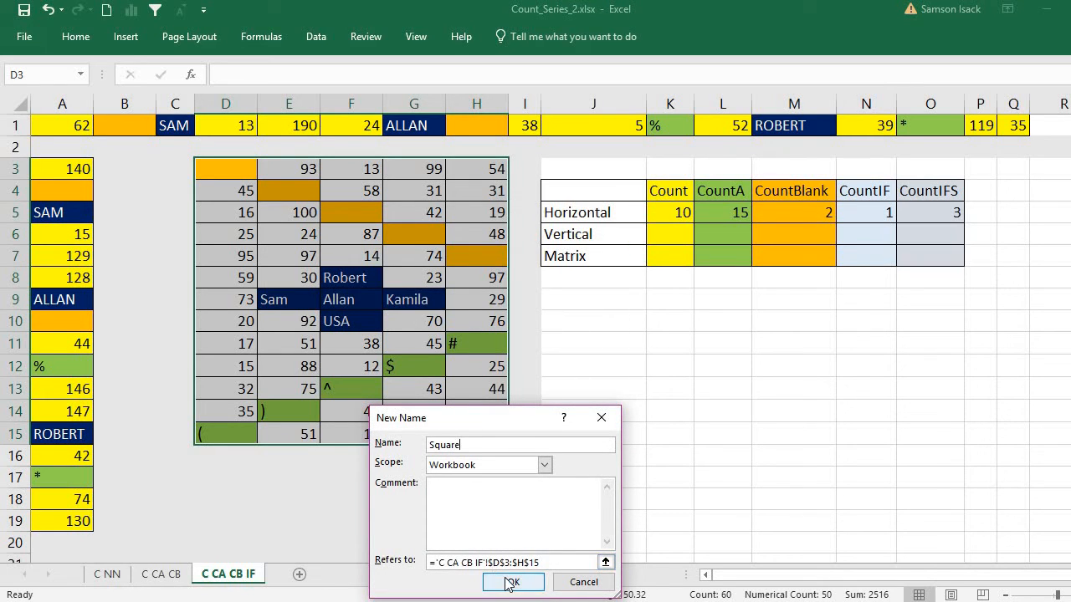
click(512, 583)
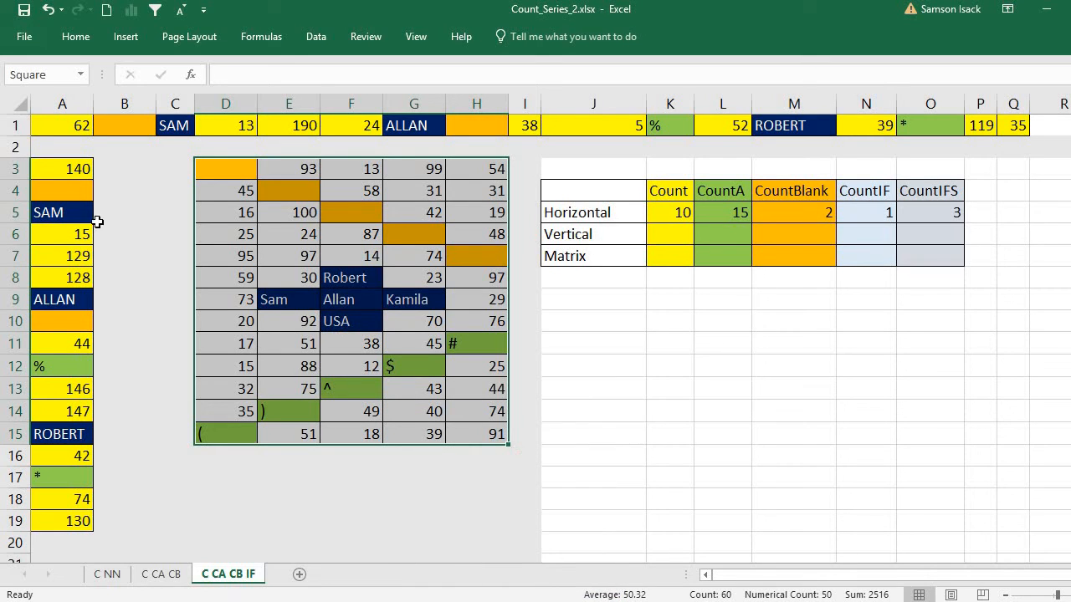
Step: Enter a COUNT formula over the named range Vertical in K6, the Vertical row's Count cell
click(69, 167)
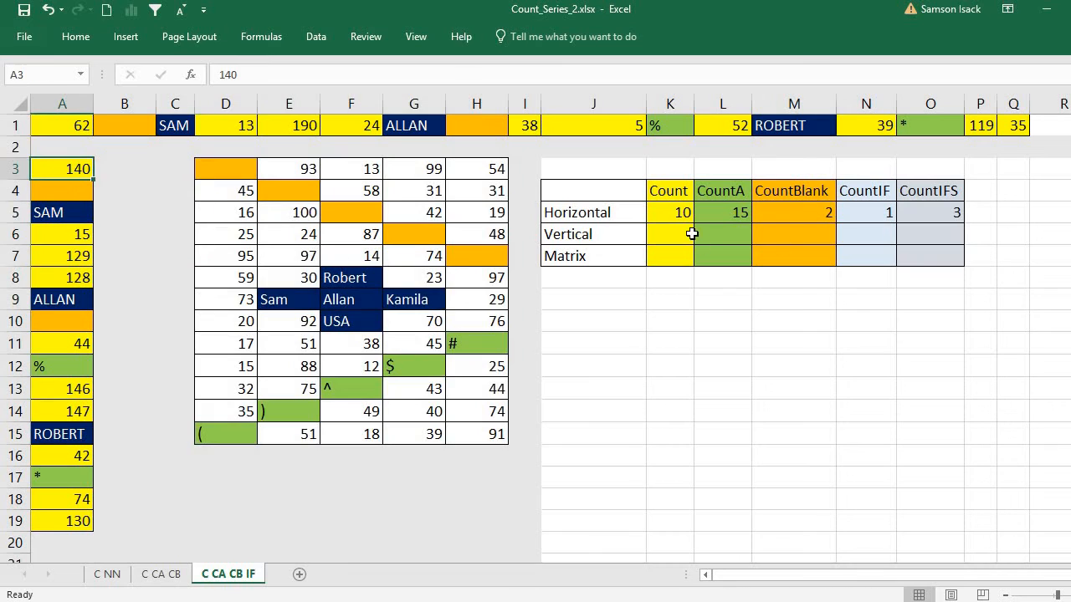
click(667, 233)
text(=)
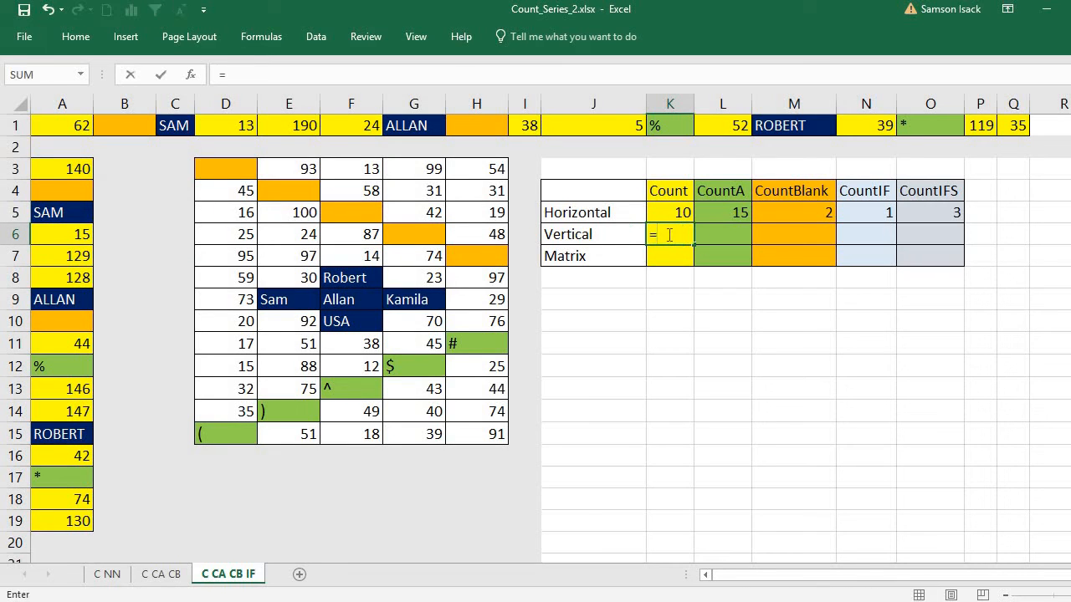
text(Cou)
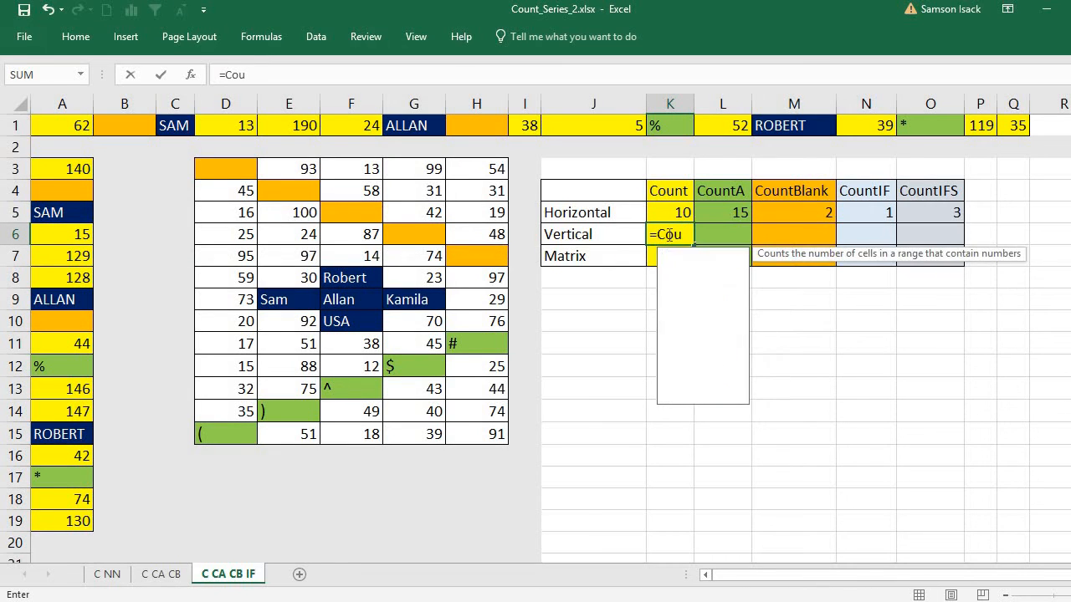
text(nt()
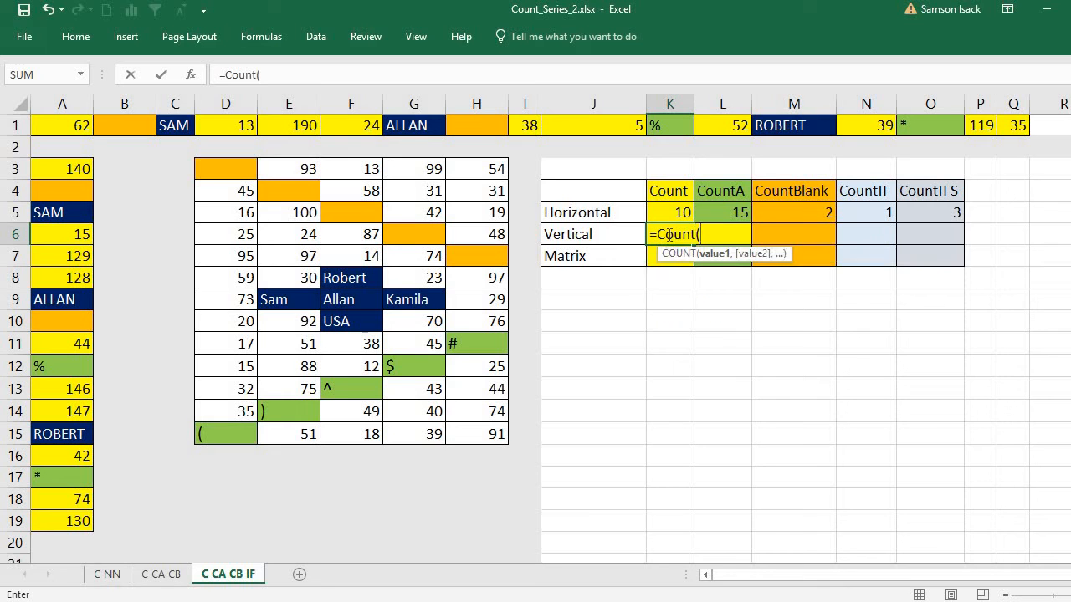
drag(58, 170, 91, 514)
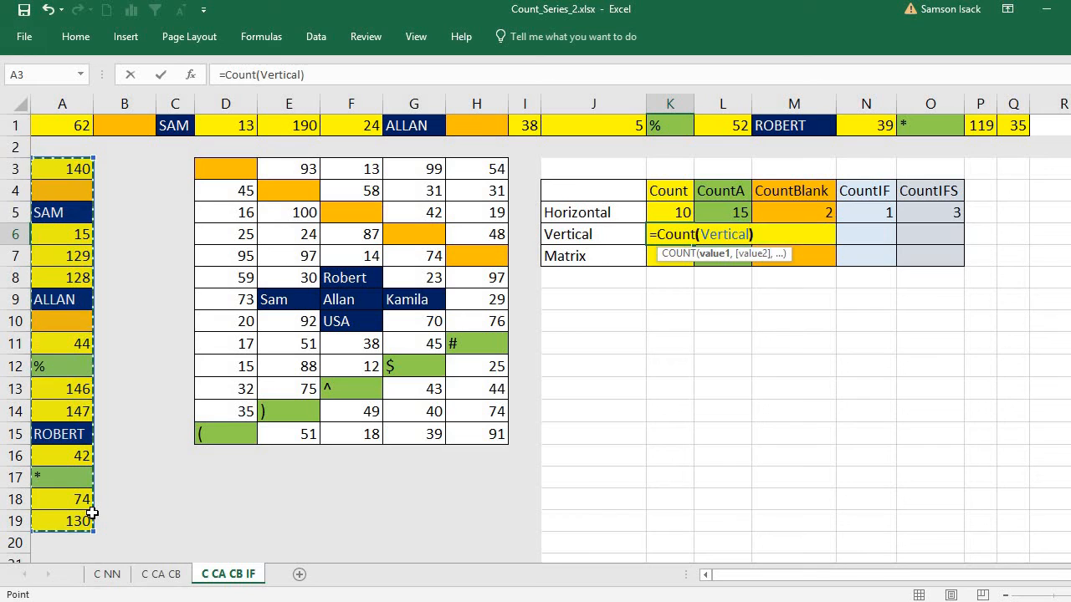
key(Return)
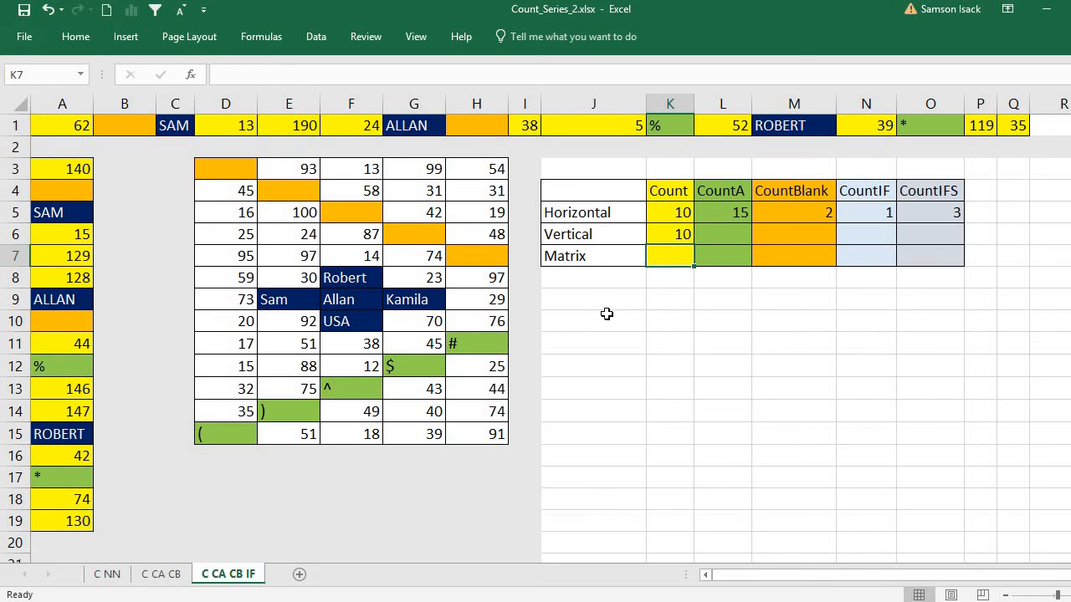
Step: Review the COUNT formula in K6 and check its result against each numeric cell in A3:A19
click(684, 236)
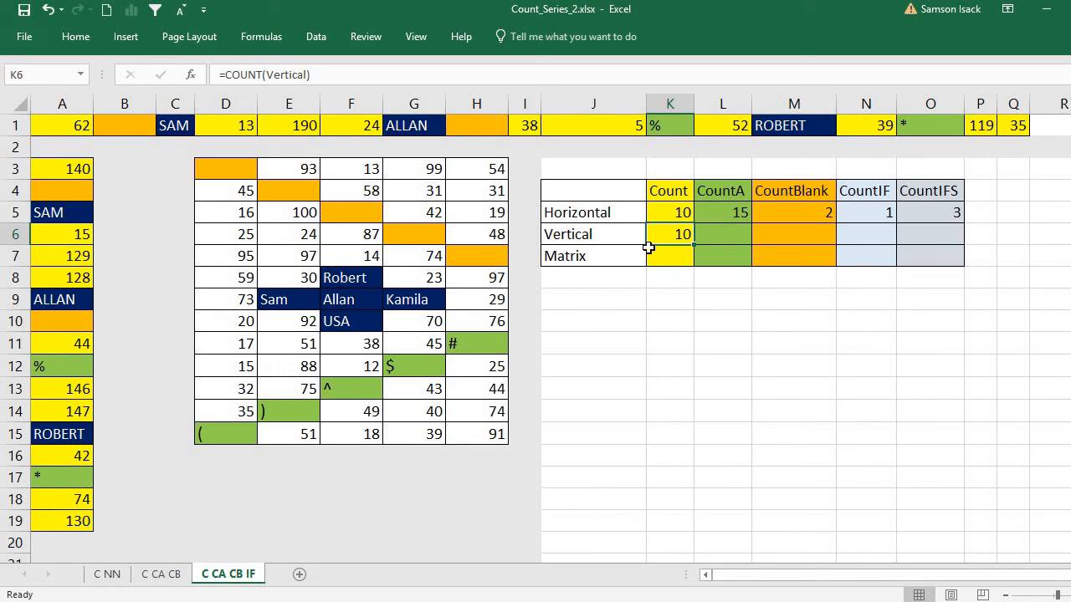
click(78, 168)
click(88, 234)
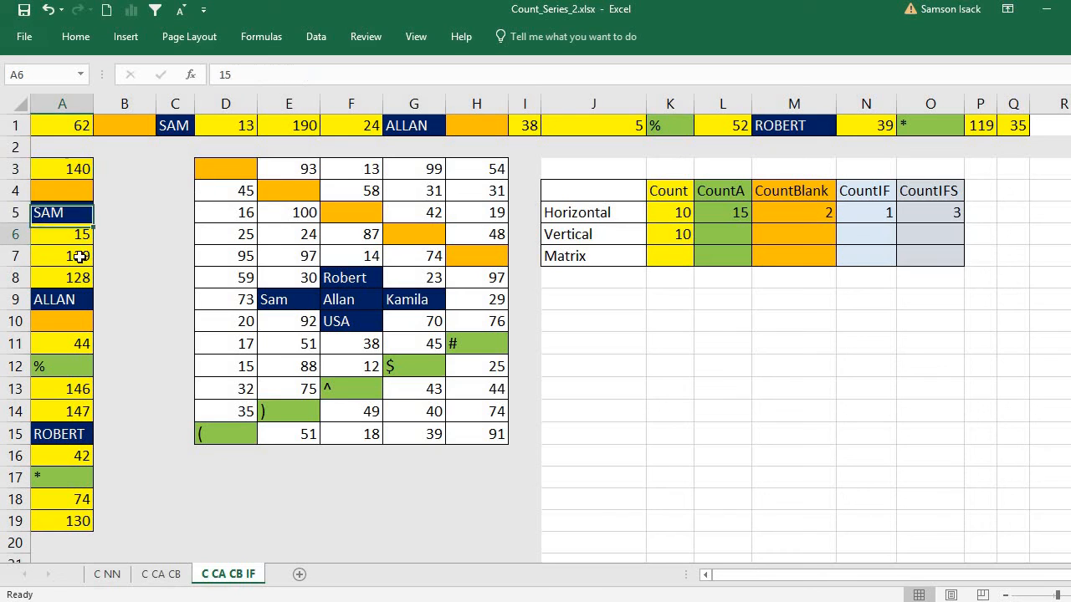
click(79, 257)
click(81, 280)
click(79, 345)
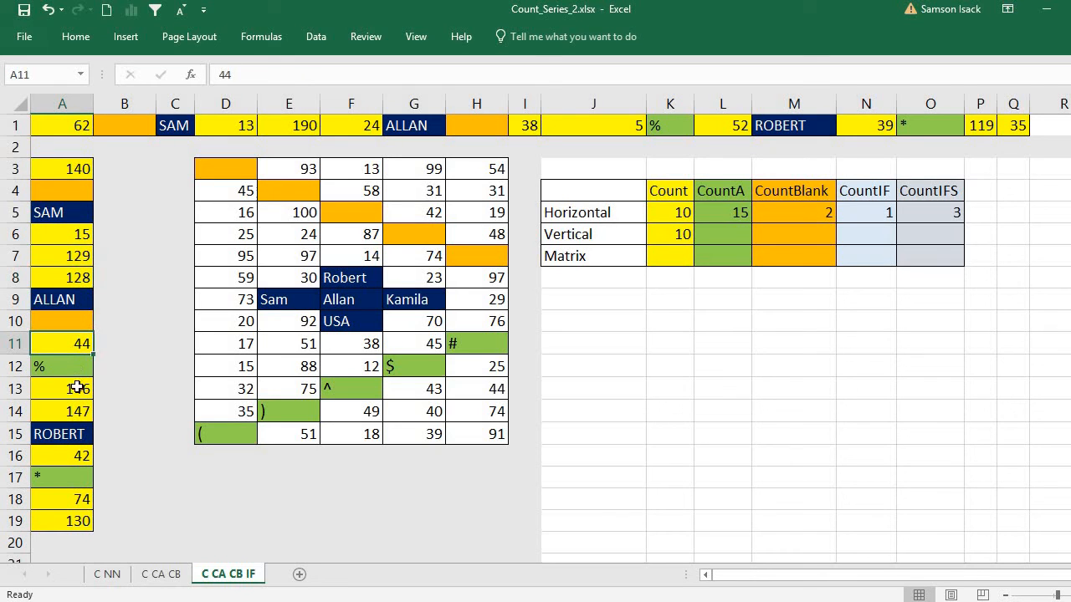
click(77, 389)
click(77, 413)
click(80, 457)
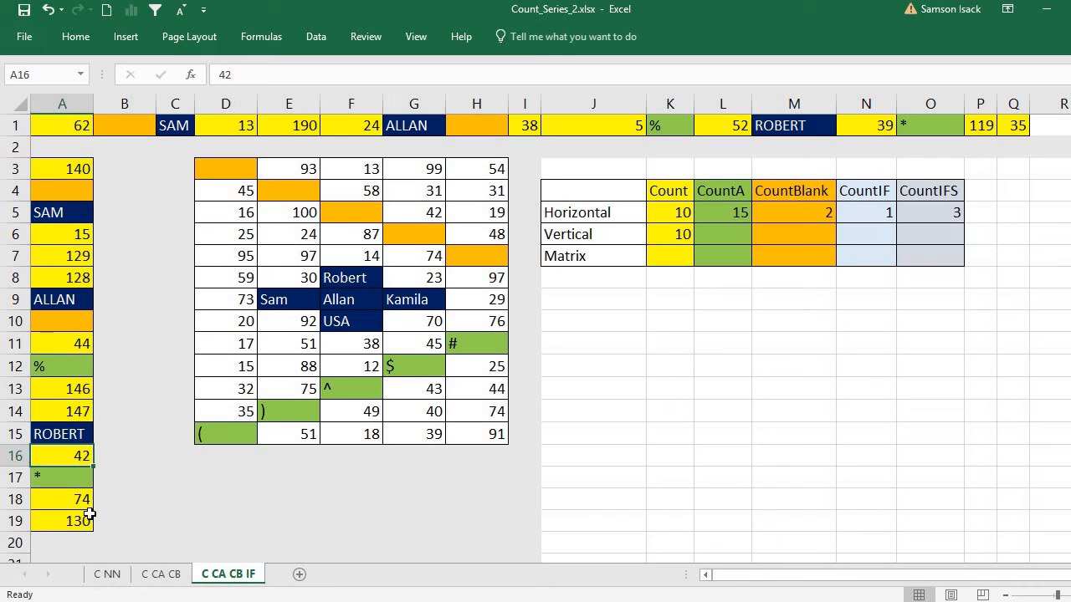
click(81, 502)
click(81, 522)
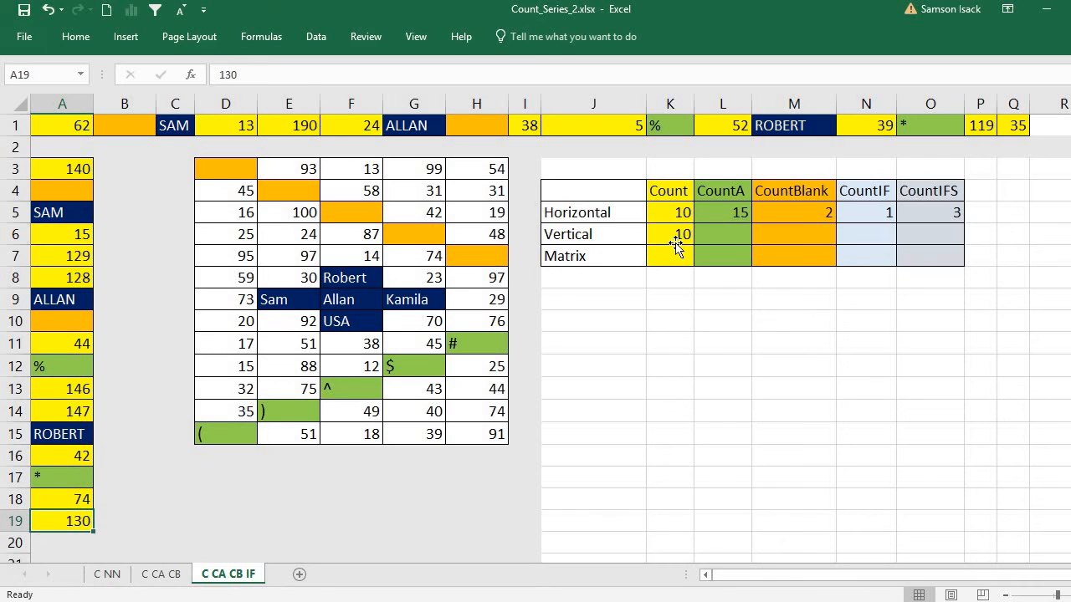
click(678, 238)
Step: Enter a COUNTA formula over the named range Vertical in L6
click(722, 236)
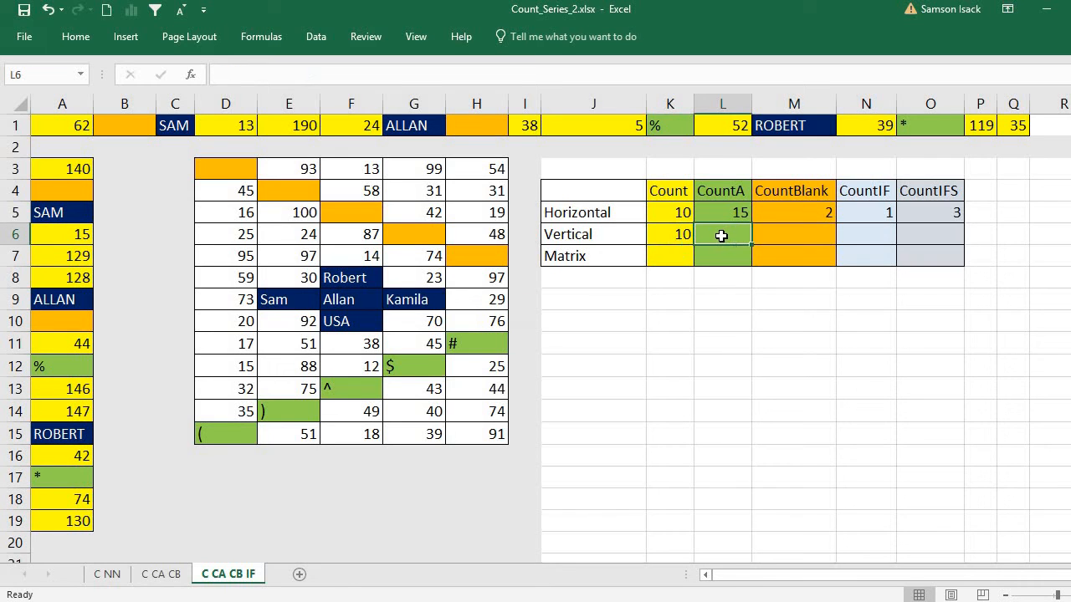
text(=Co)
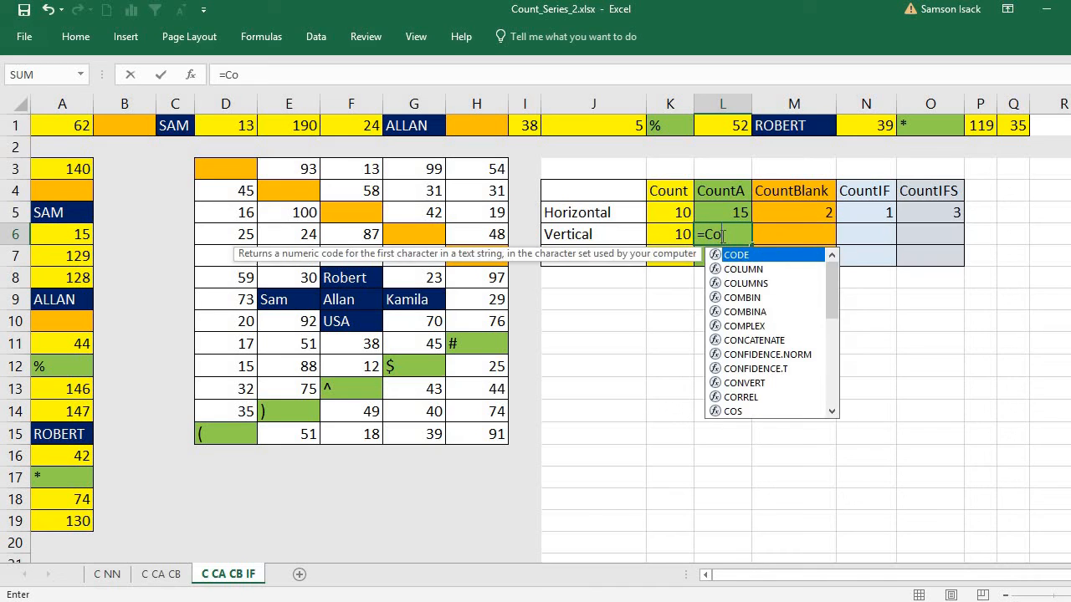
text(unt()
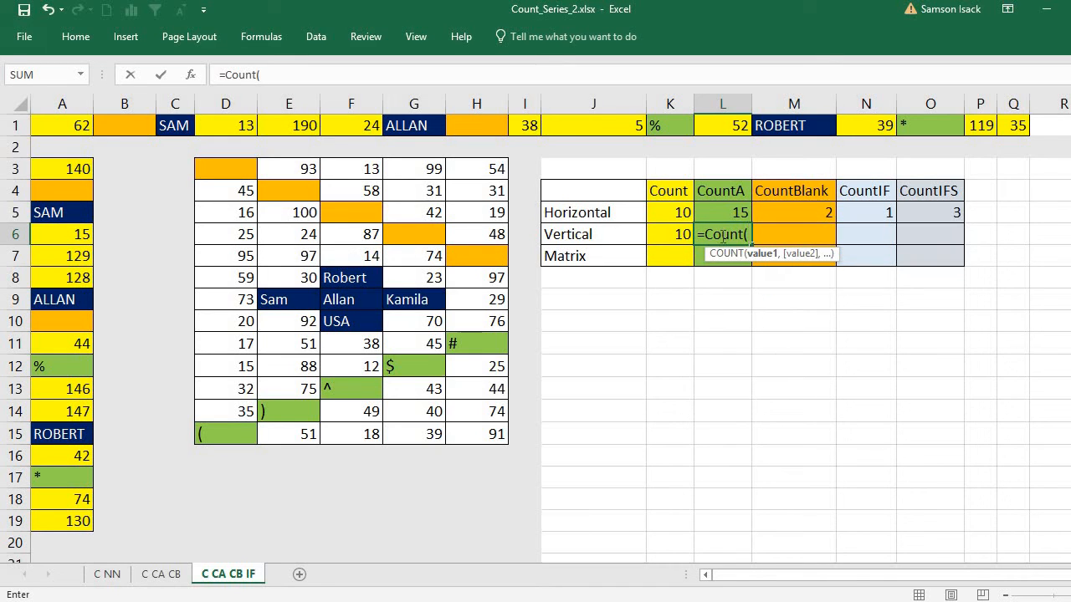
key(BackSpace)
text(A)
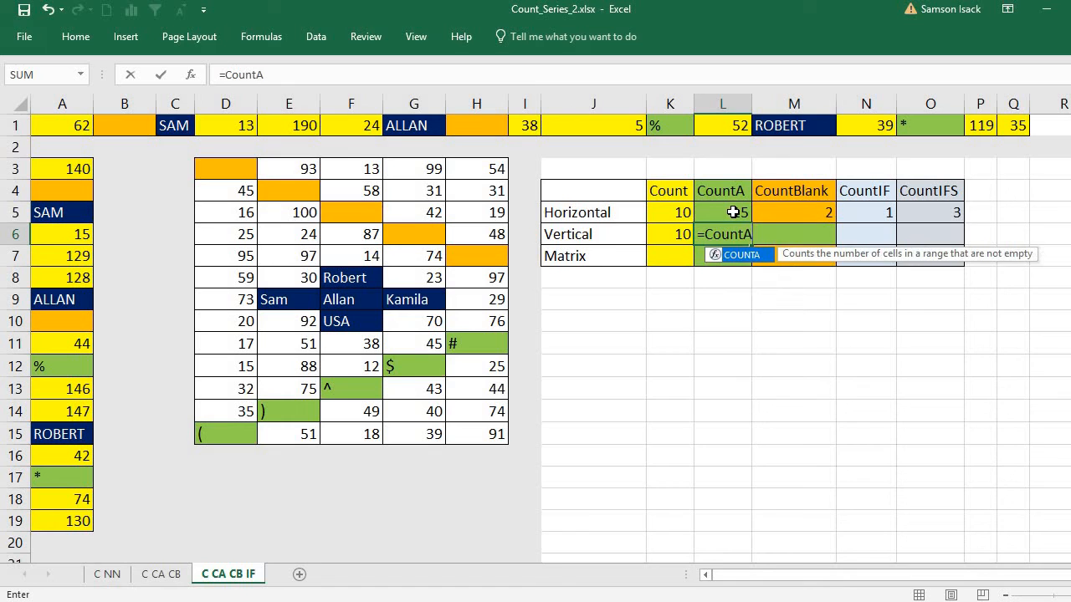
text(()
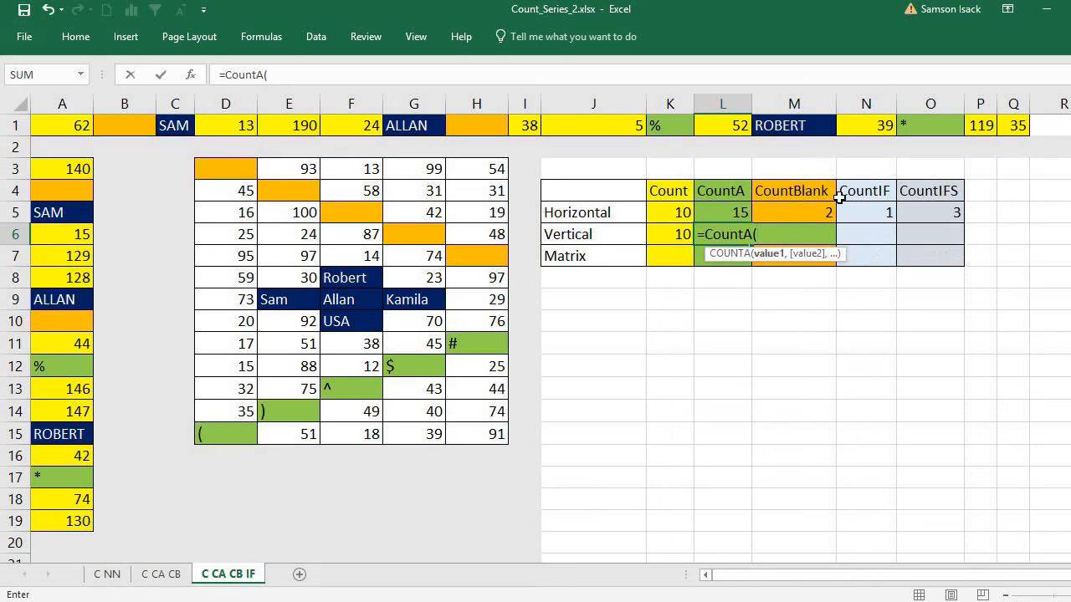
drag(55, 170, 52, 519)
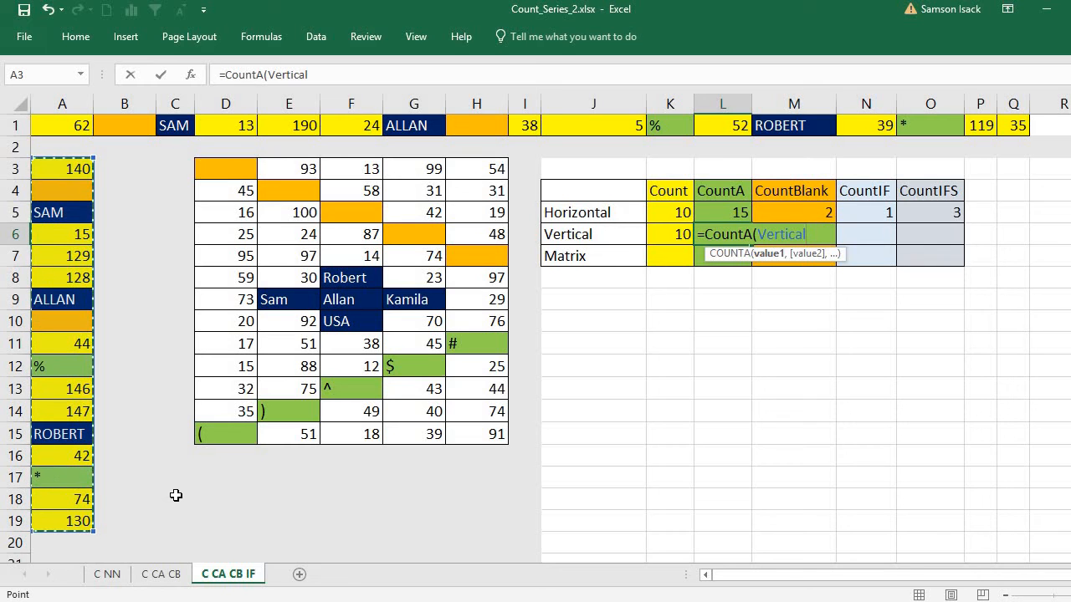
text())
key(Return)
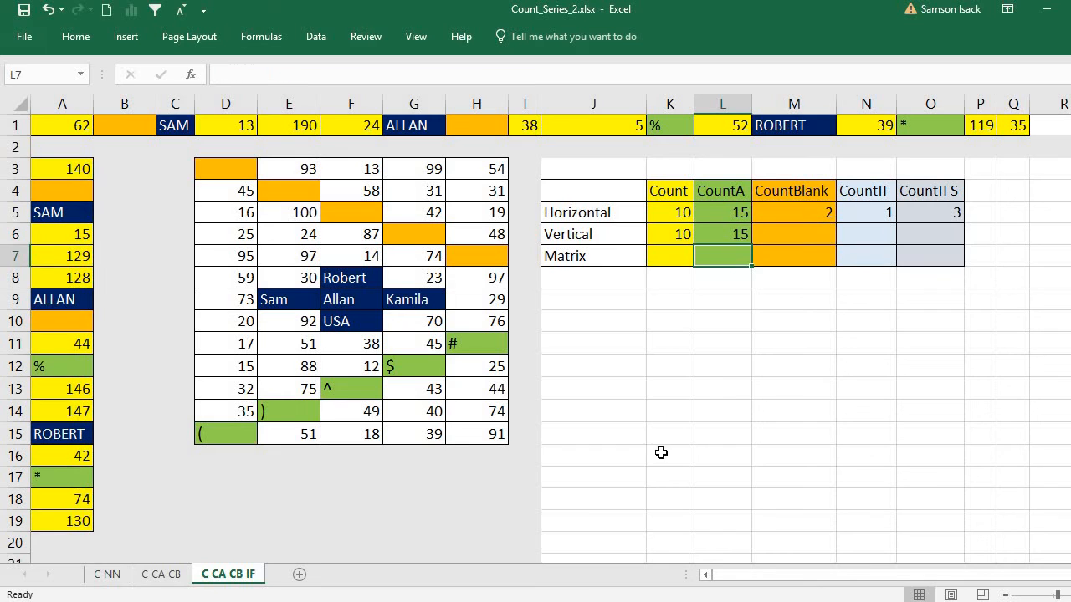
Step: Review the COUNTA formula in L6 and check its result against the text and symbol cells in A3:A19
click(729, 236)
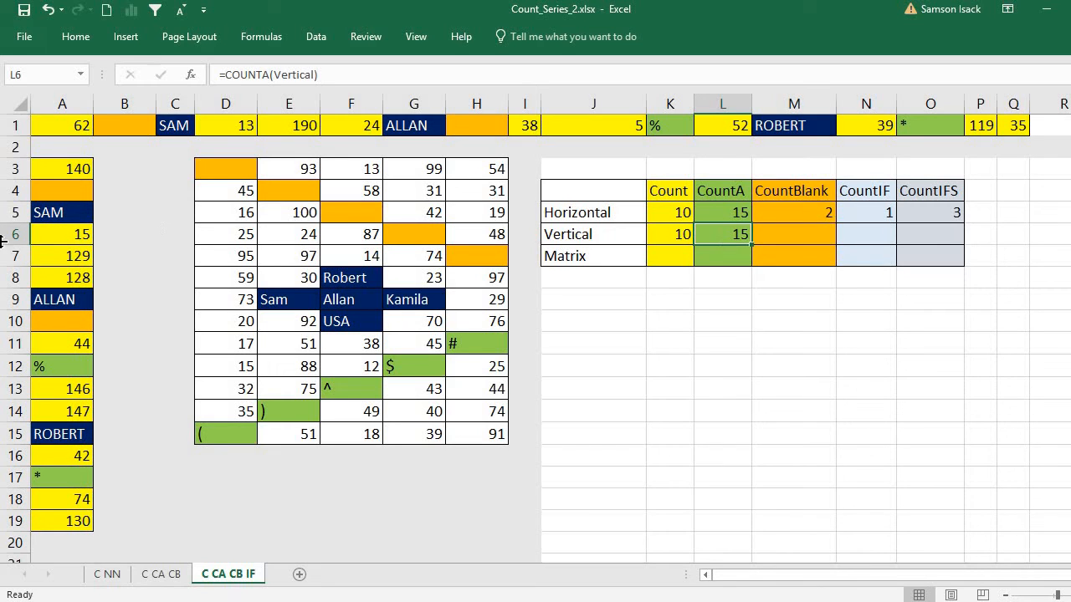
click(70, 215)
click(77, 303)
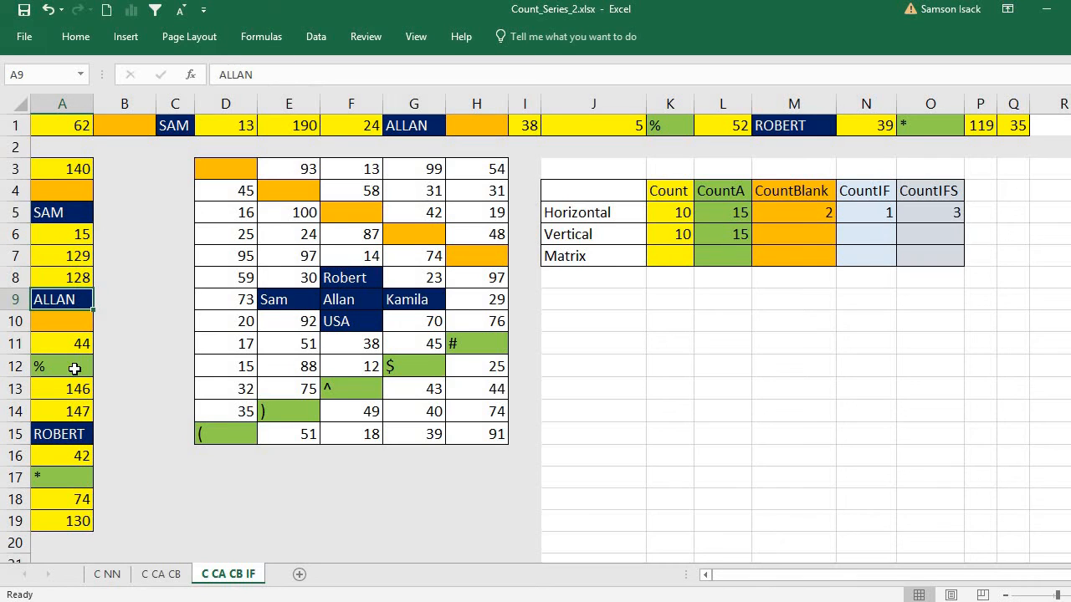
click(75, 369)
click(82, 439)
click(60, 477)
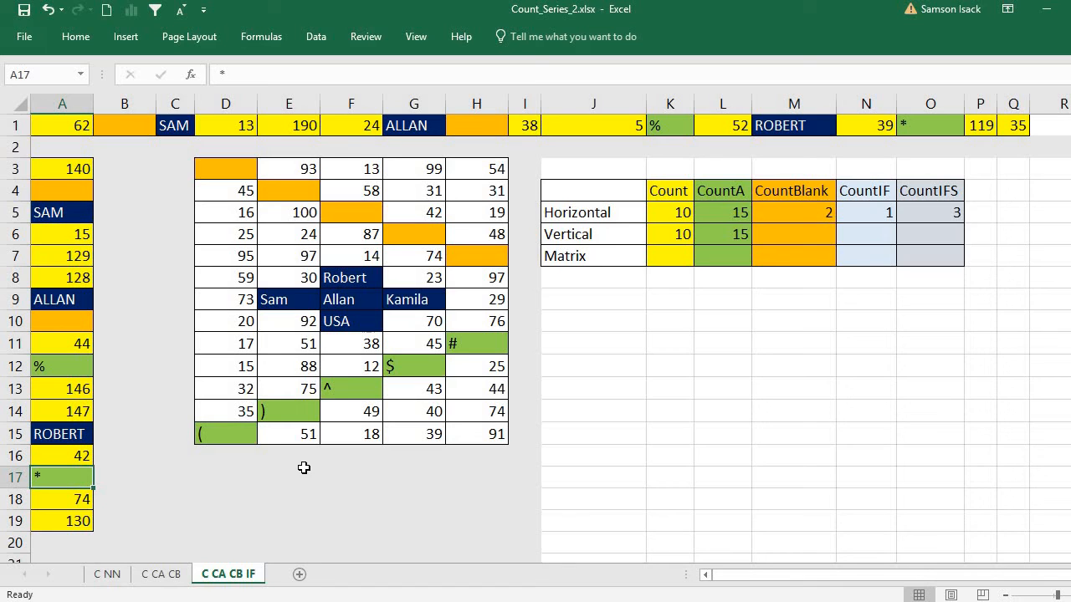
click(734, 238)
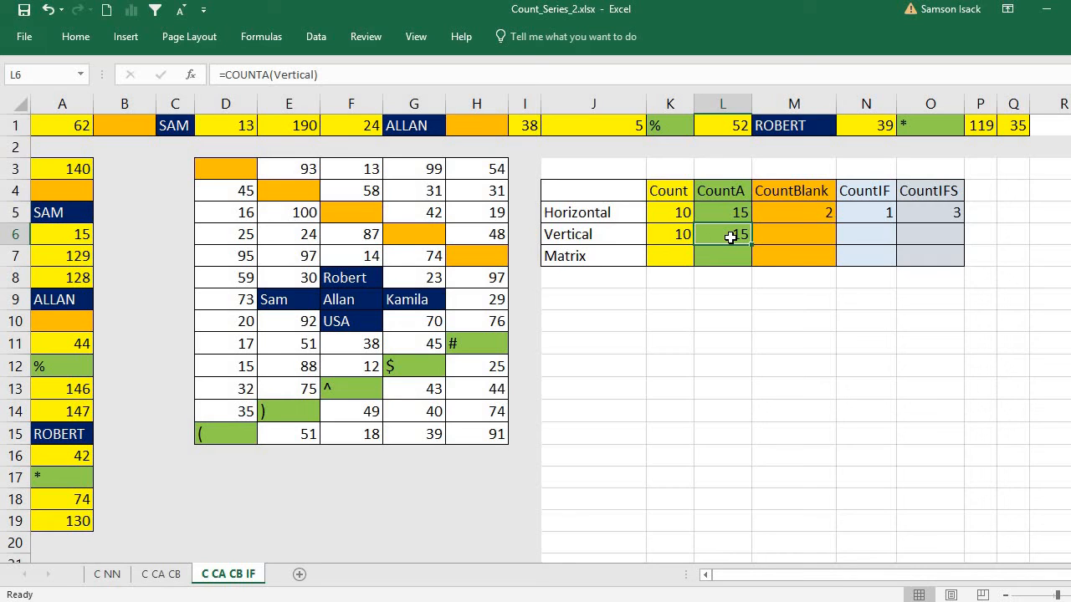
Step: Start a COUNTBLANK formula in M6 with the vertical data A3:A19 as its range
click(783, 237)
text(=)
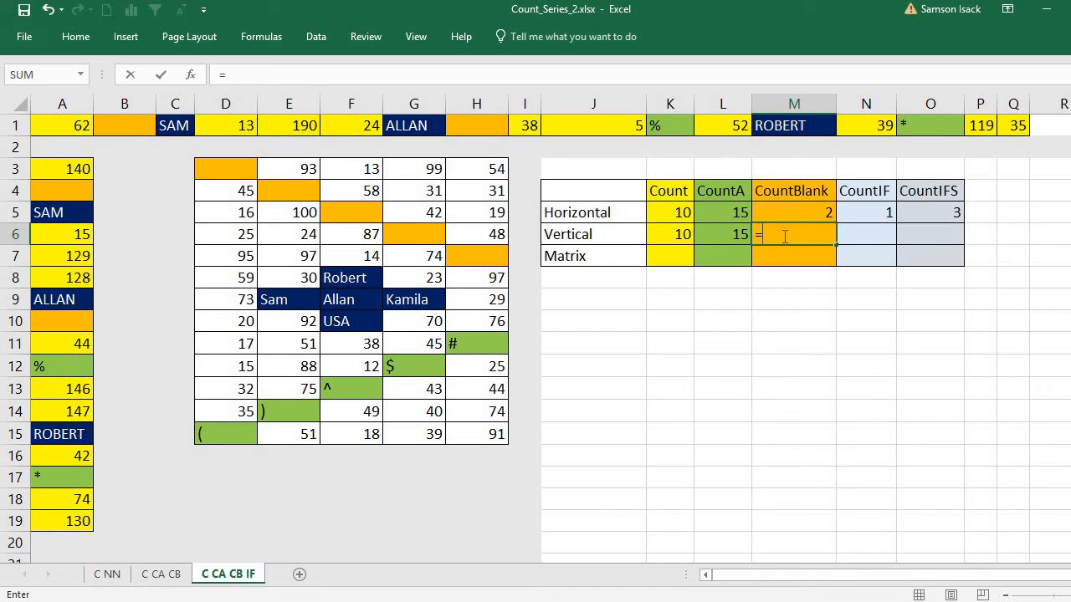
text(Count)
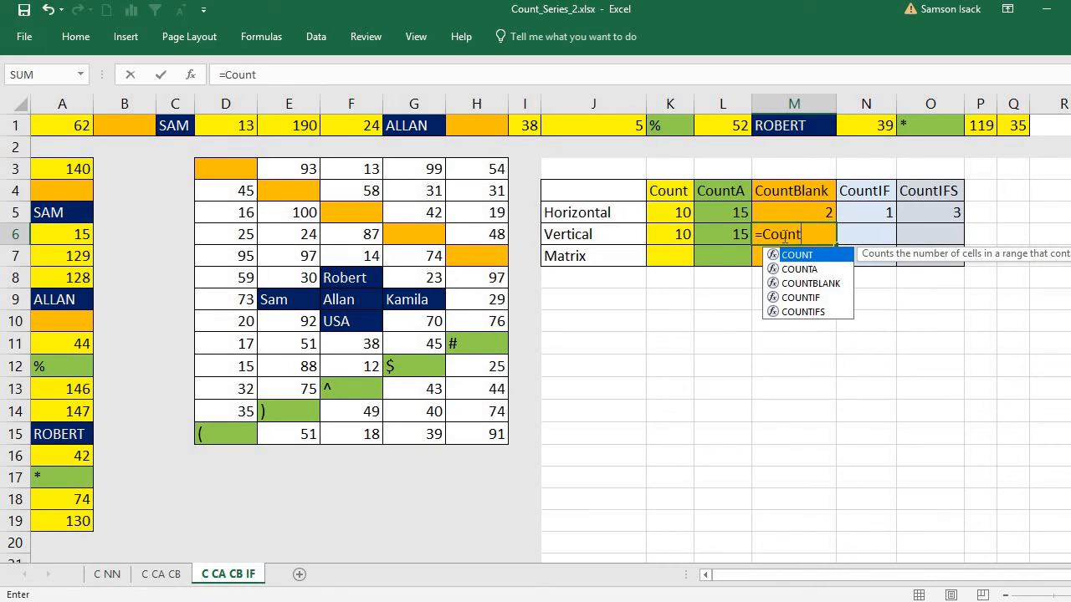
text(B)
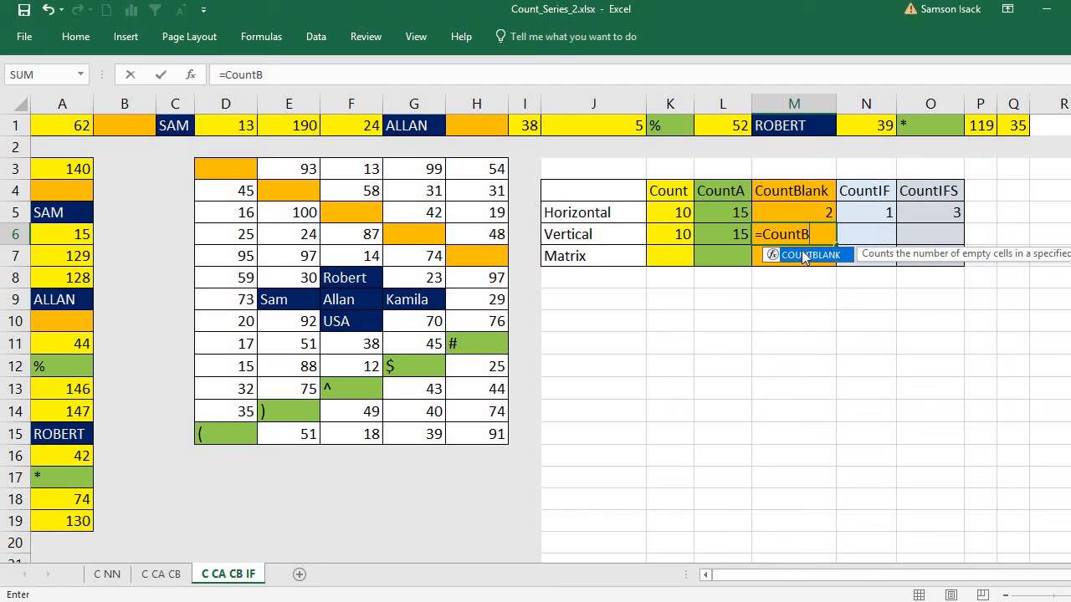
double_click(804, 254)
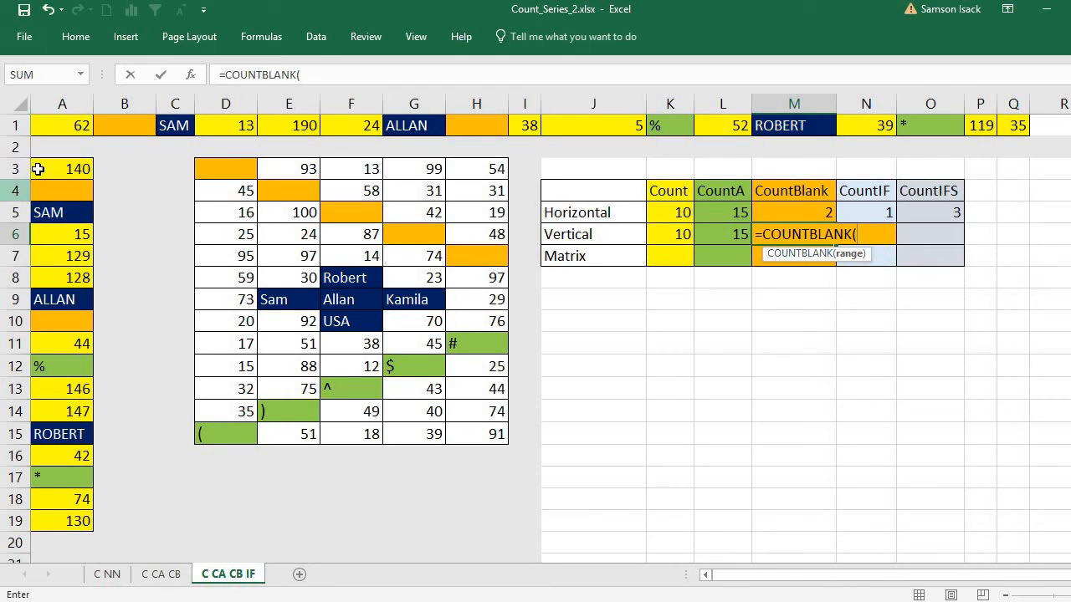
drag(41, 169, 81, 521)
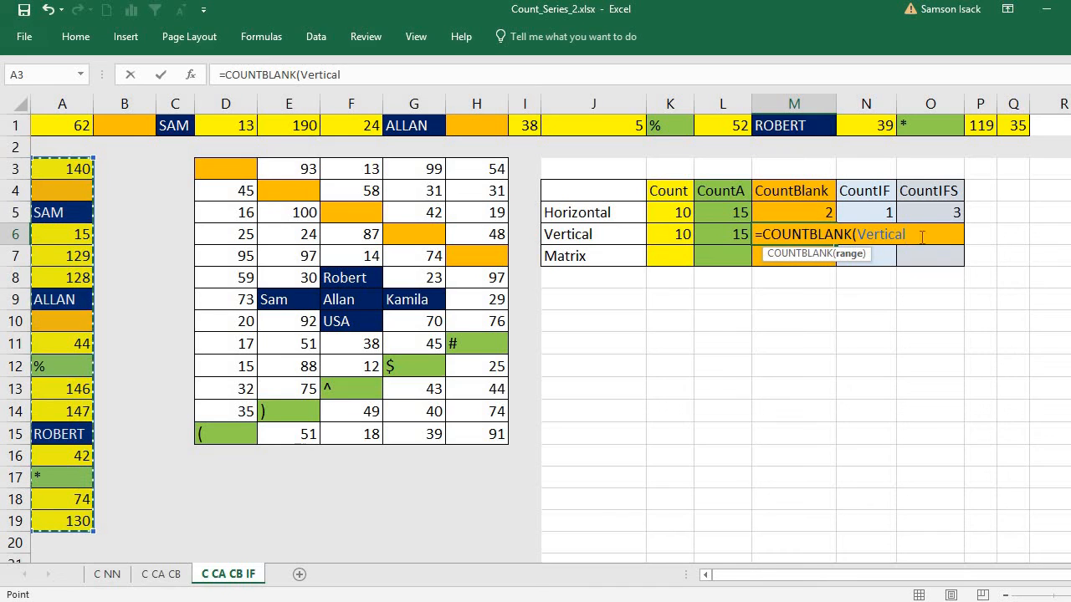
Step: Replace the COUNTBLANK range argument in M6 with the suggested name Vertical, then close and enter the formula
drag(925, 234, 859, 237)
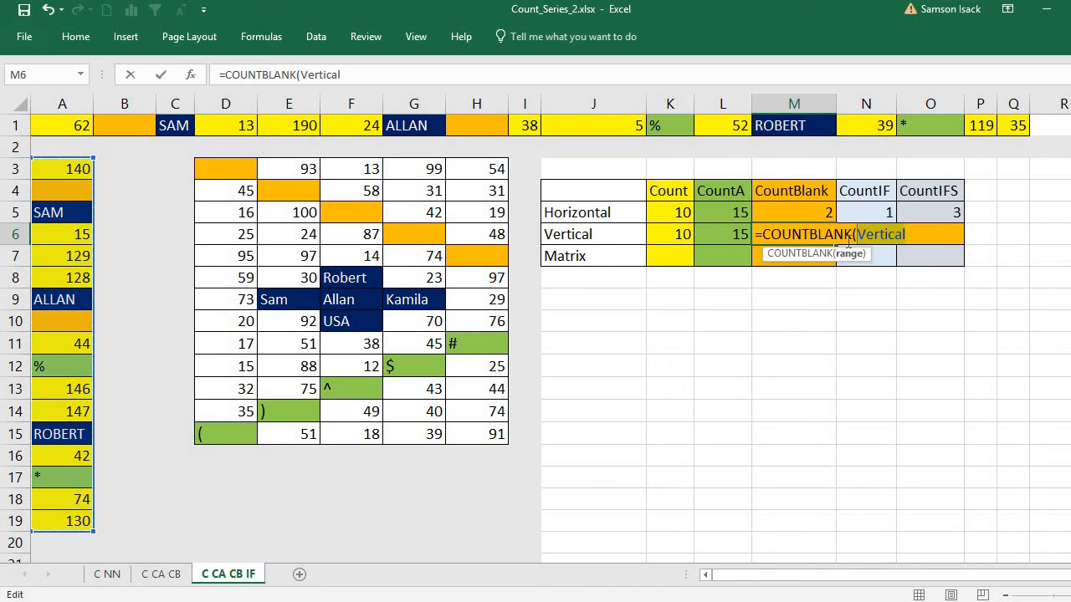
text(Vertica)
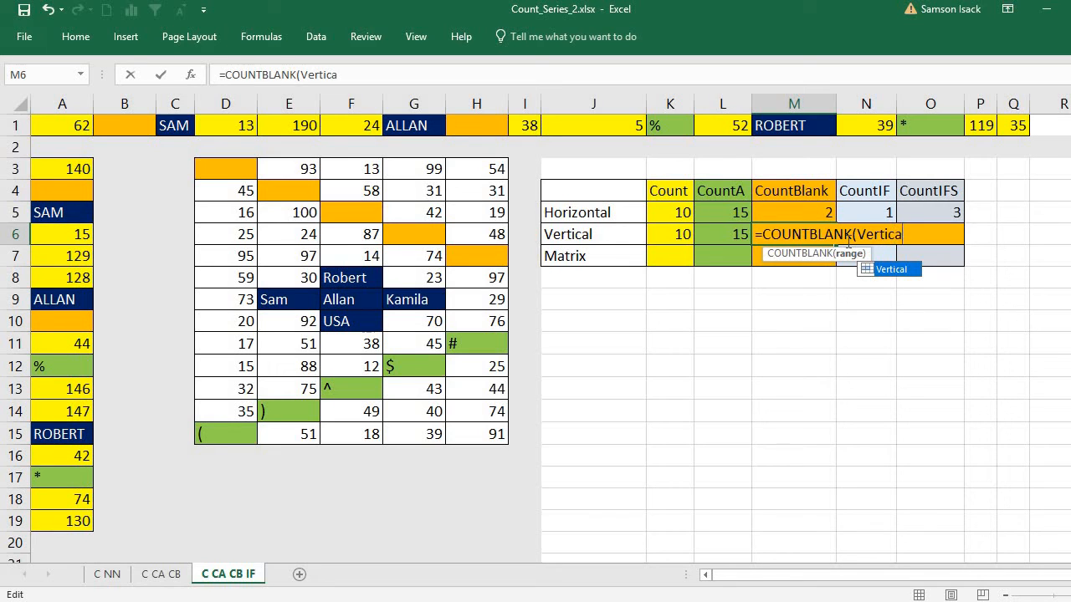
key(BackSpace)
key(BackSpace)
key(BackSpace)
key(BackSpace)
key(BackSpace)
key(BackSpace)
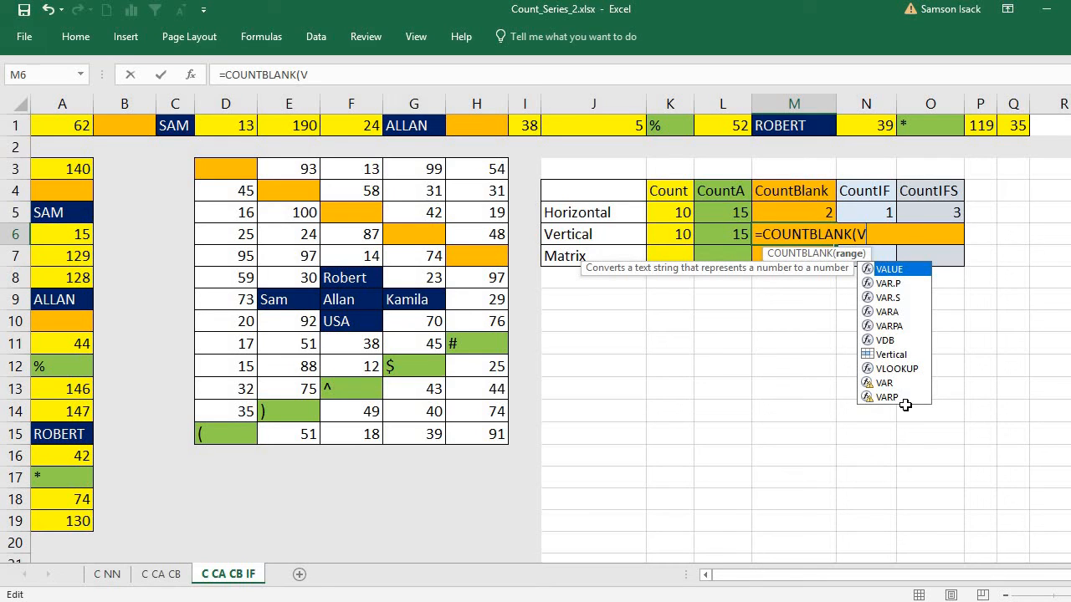
double_click(879, 350)
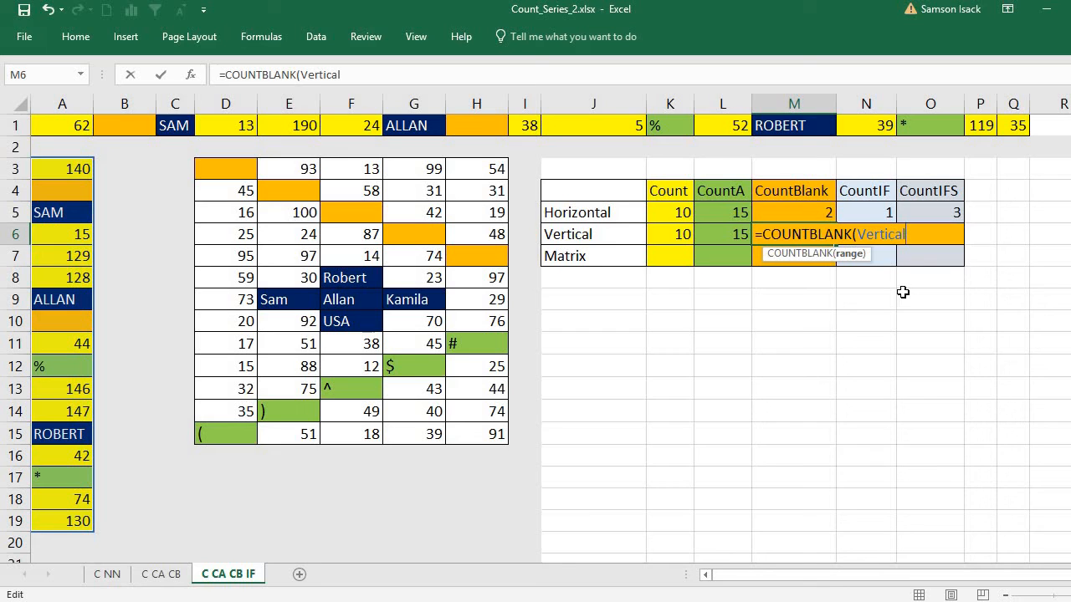
text())
key(Return)
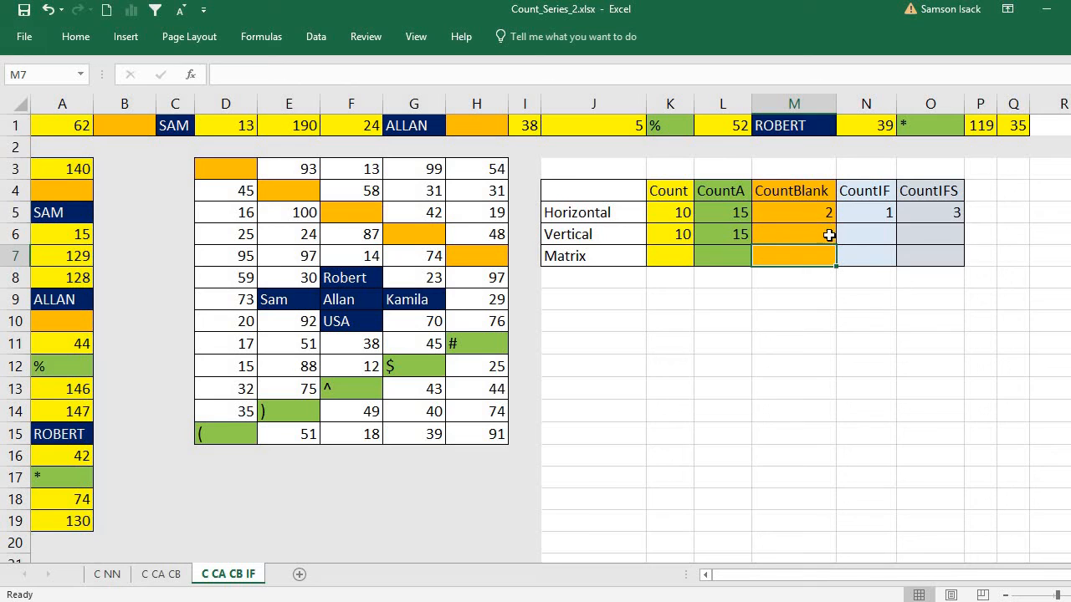
Step: Check the COUNTBLANK result in M6 against the blank cells A4 and A10
click(760, 234)
click(53, 189)
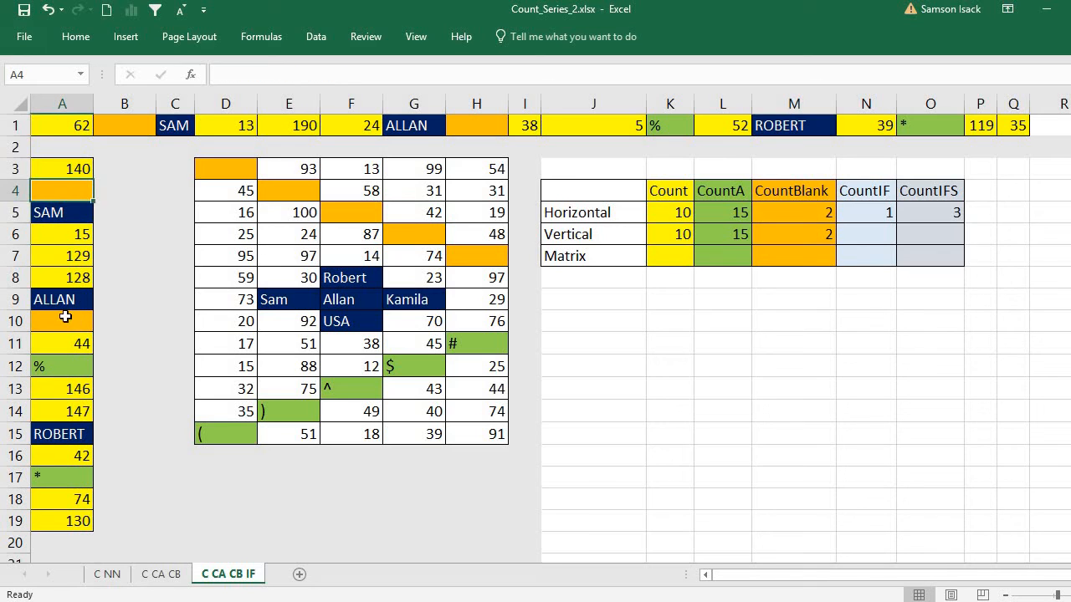
click(70, 316)
Step: Start a COUNTIF formula in N6 with the named range Vertical as its range argument
click(887, 234)
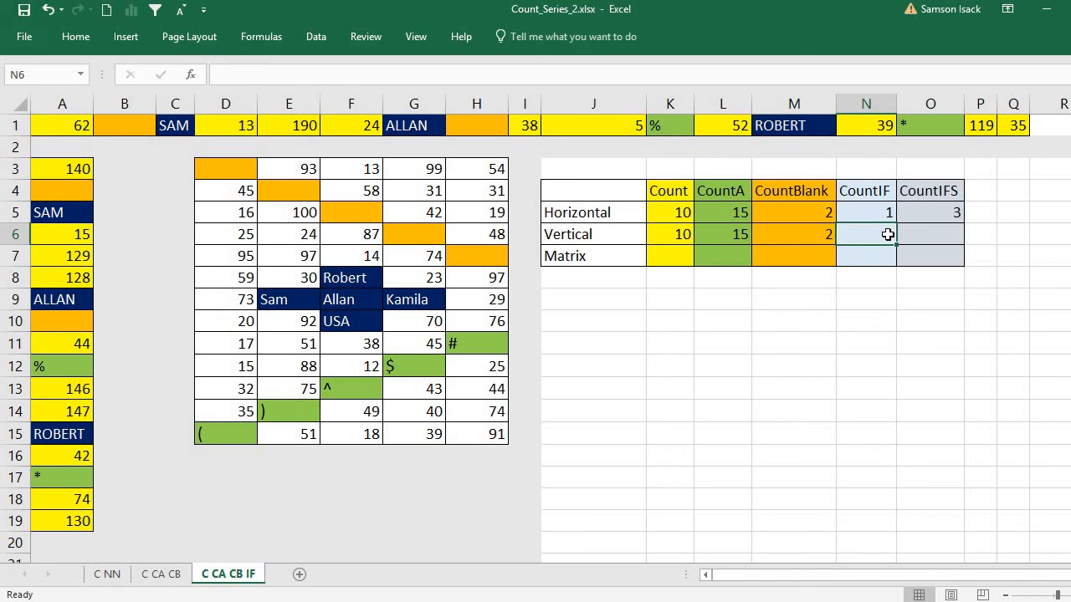
text(=)
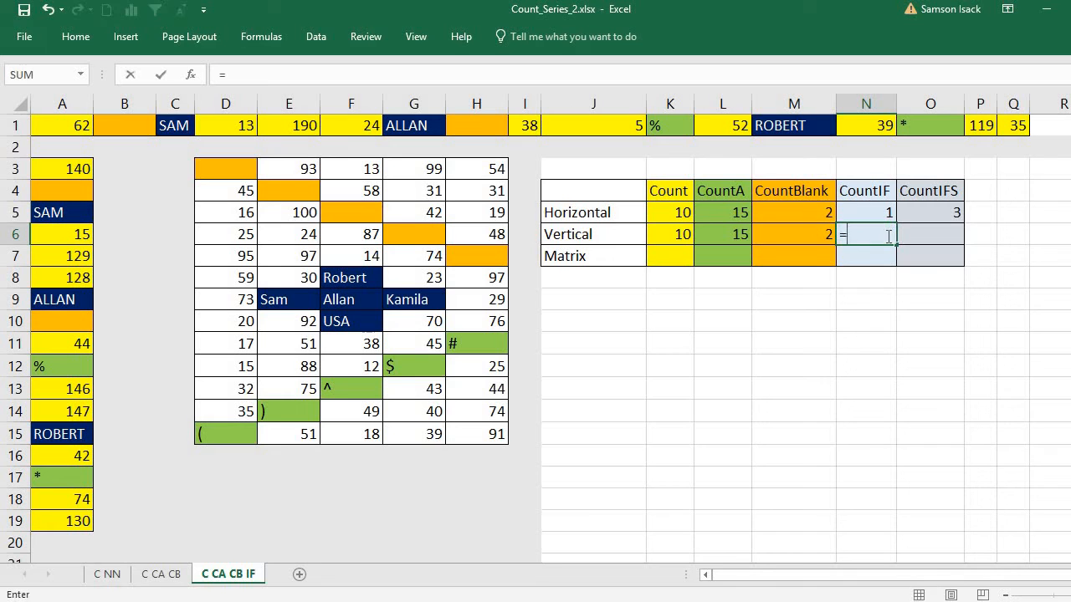
text(Count)
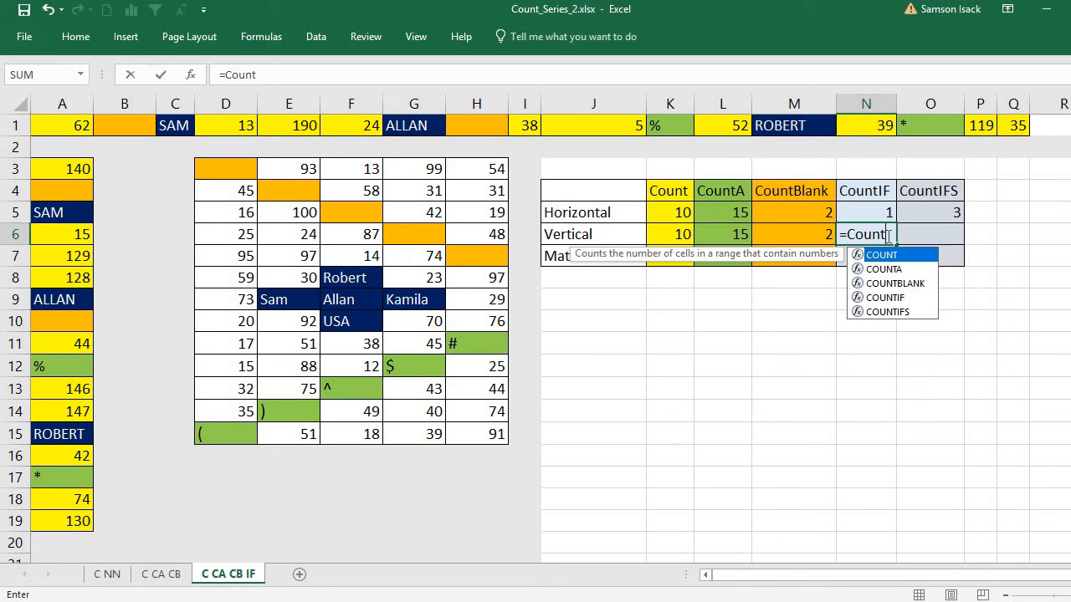
text(IF)
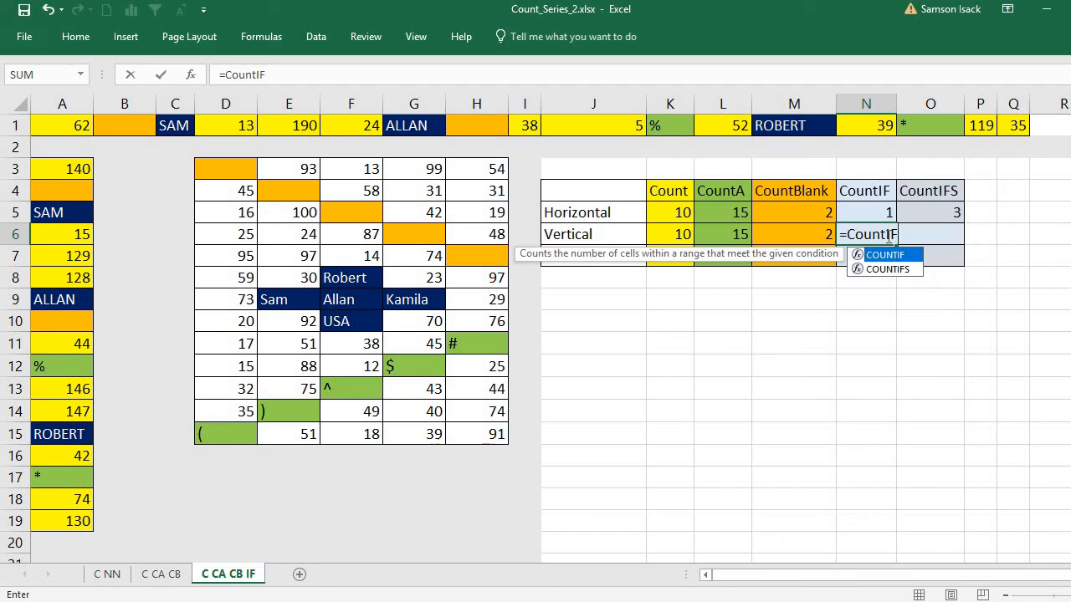
text(()
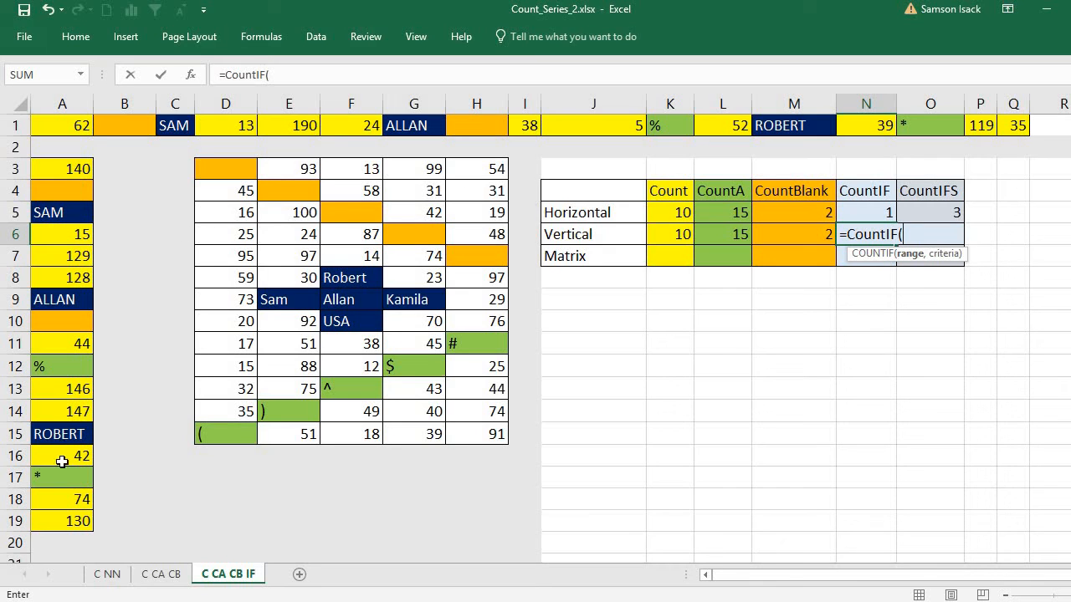
text(Ver)
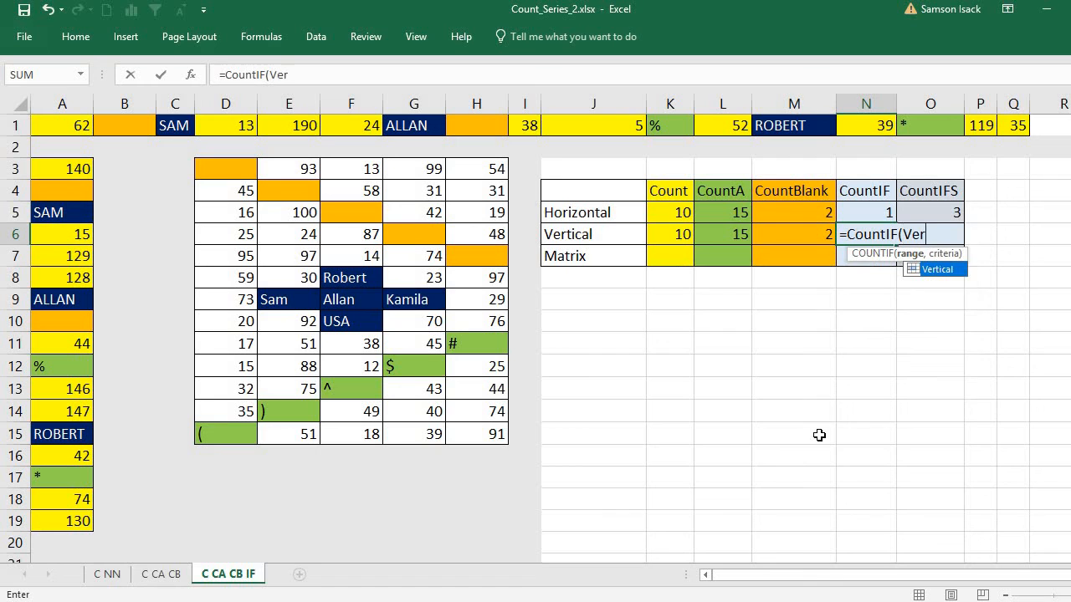
double_click(948, 270)
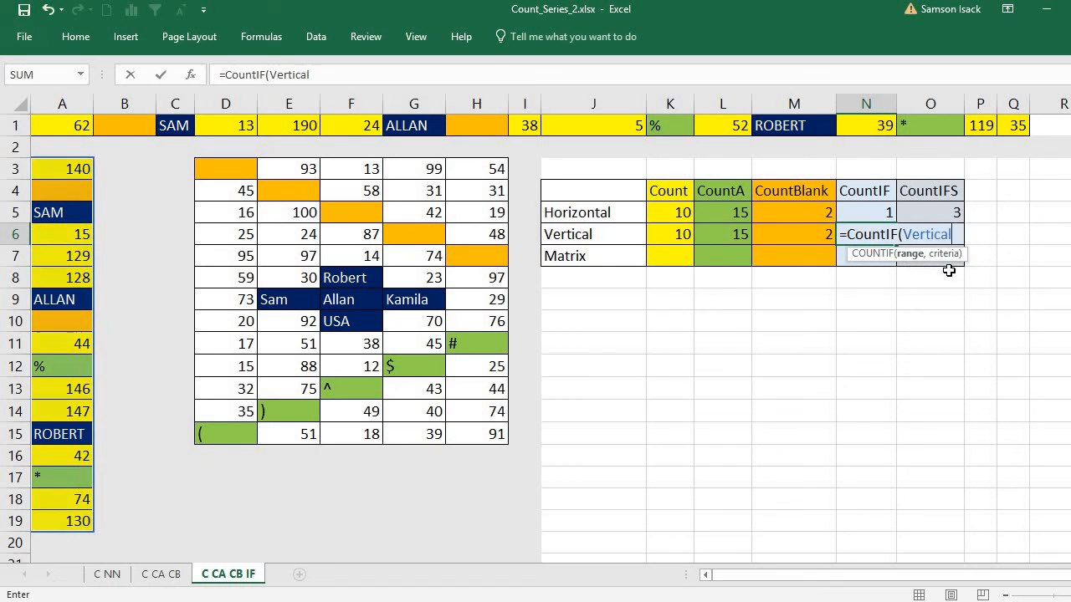
Step: Give the COUNTIF formula in N6 the criterion 44, then close and enter it
text(,)
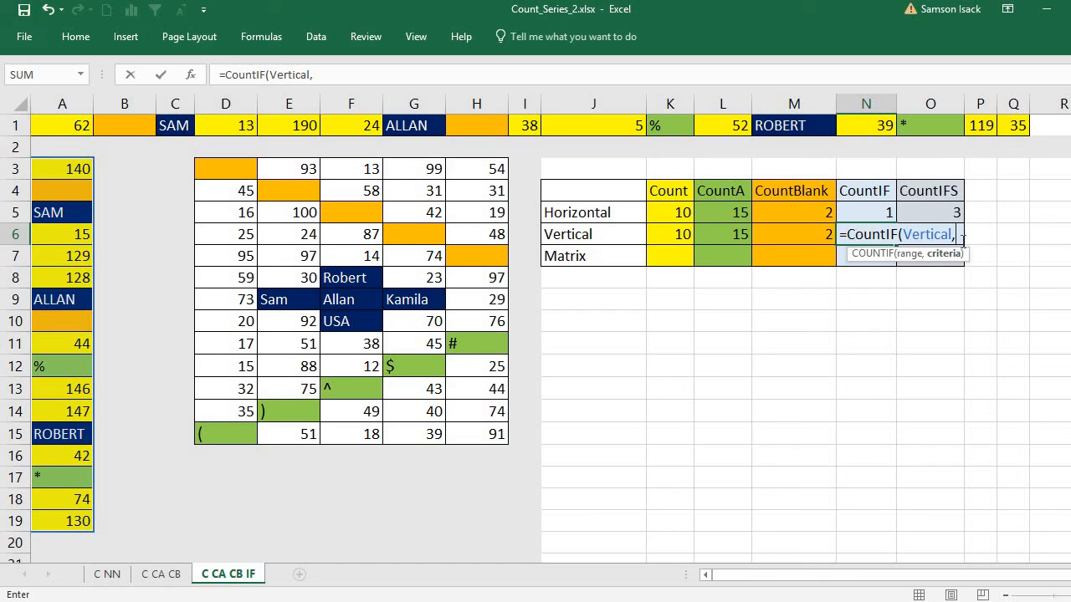
text(44,)
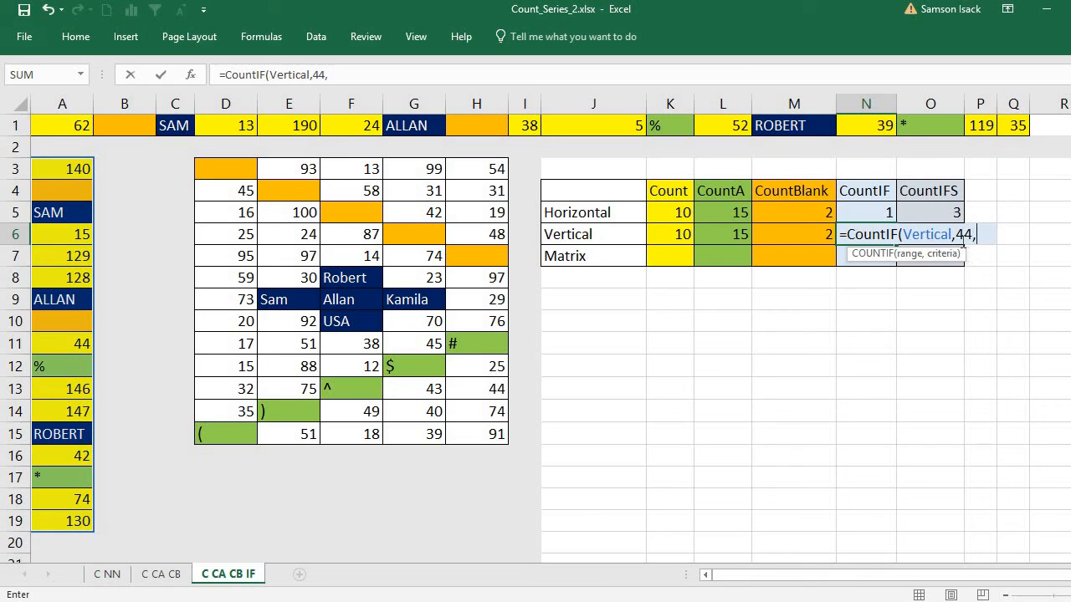
key(BackSpace)
text())
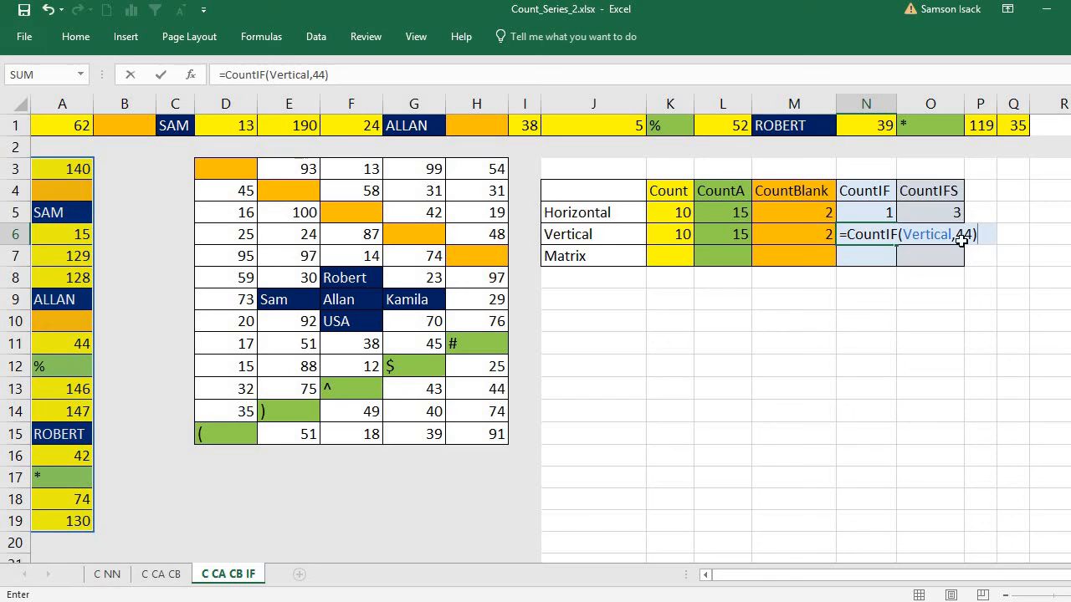
key(Return)
Step: Check the COUNTIF result in N6 against the matching value in A11
click(894, 228)
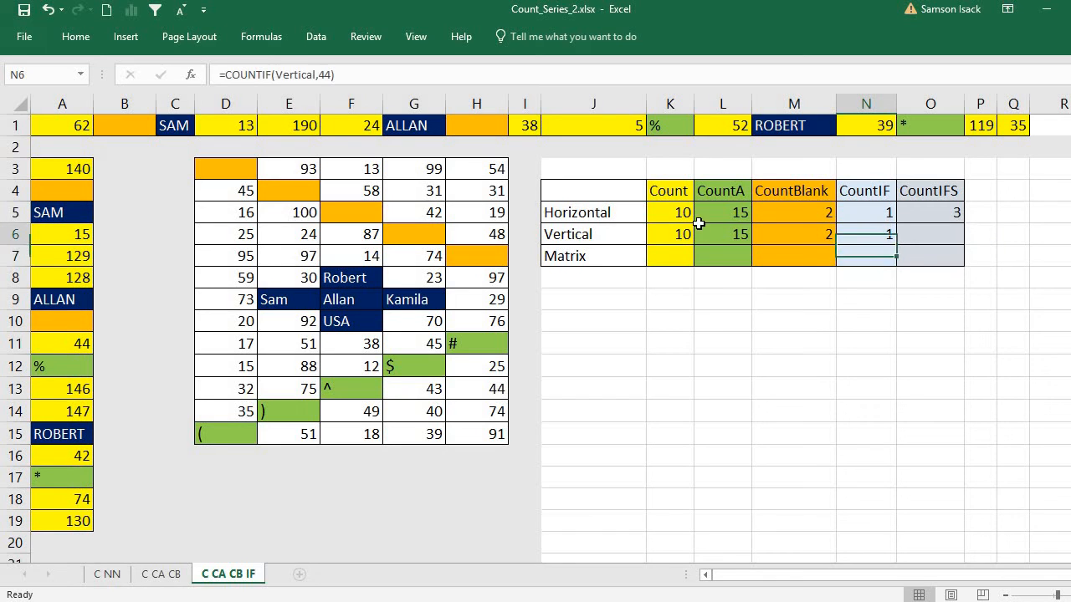
click(76, 343)
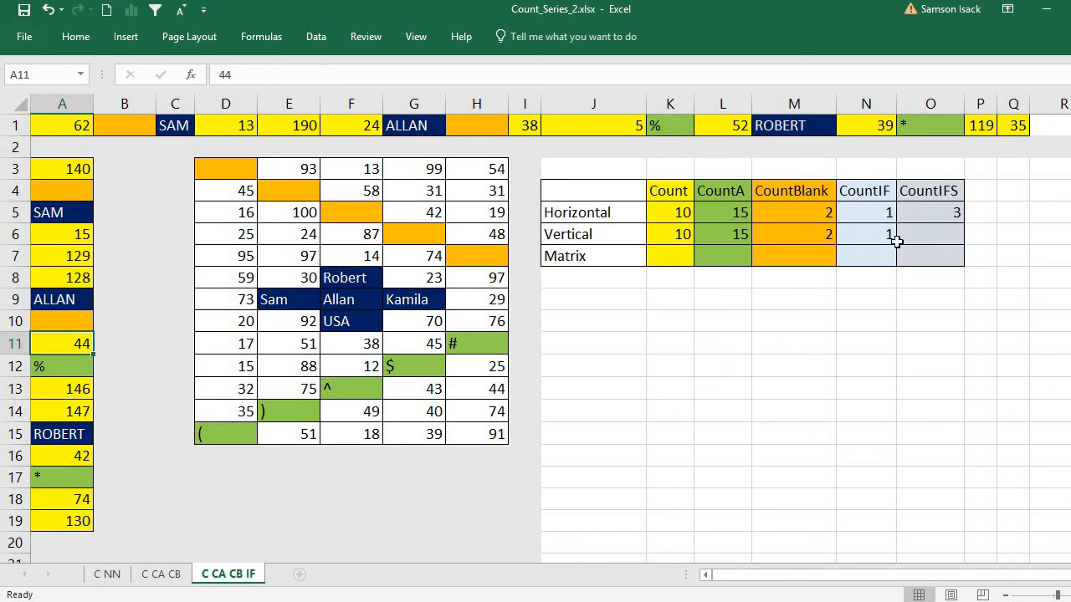
click(883, 238)
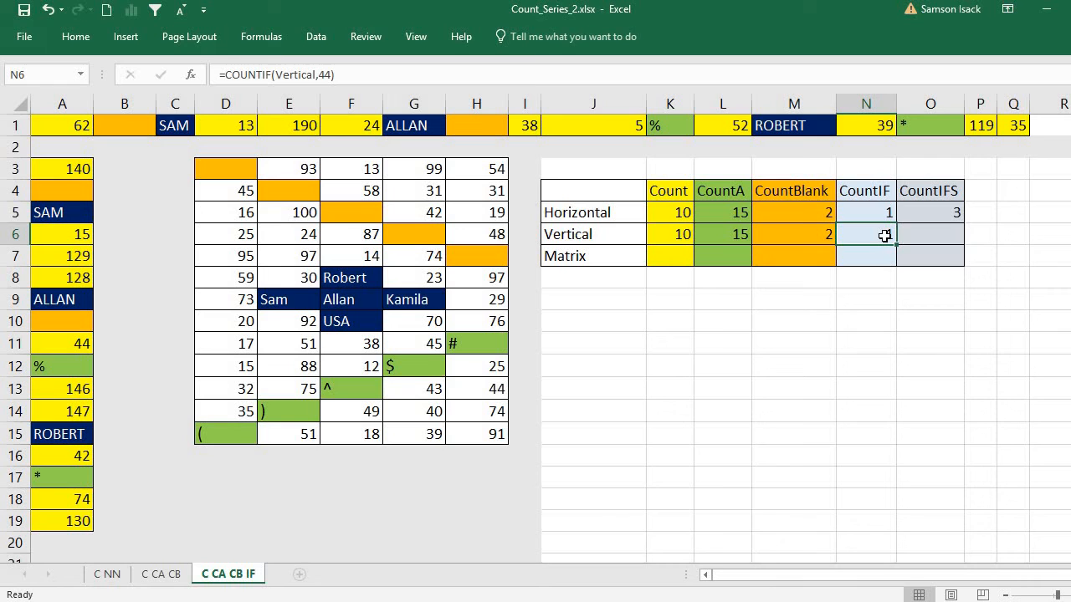
Step: Review the arguments of the horizontal COUNTIFS formula in O5 and the COUNTIF formula in N6
double_click(937, 212)
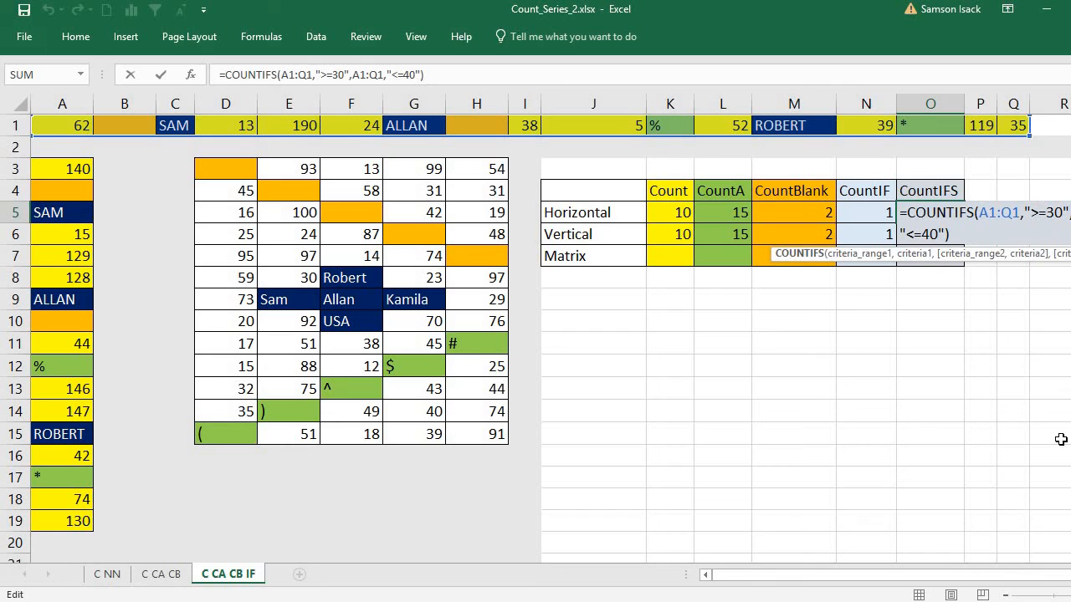
key(Return)
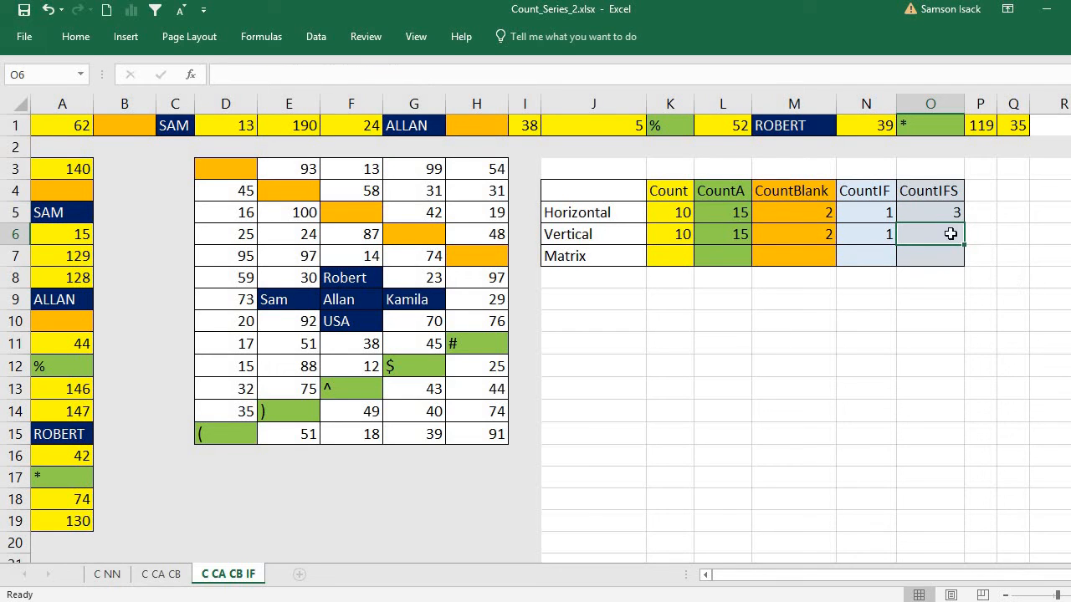
click(885, 234)
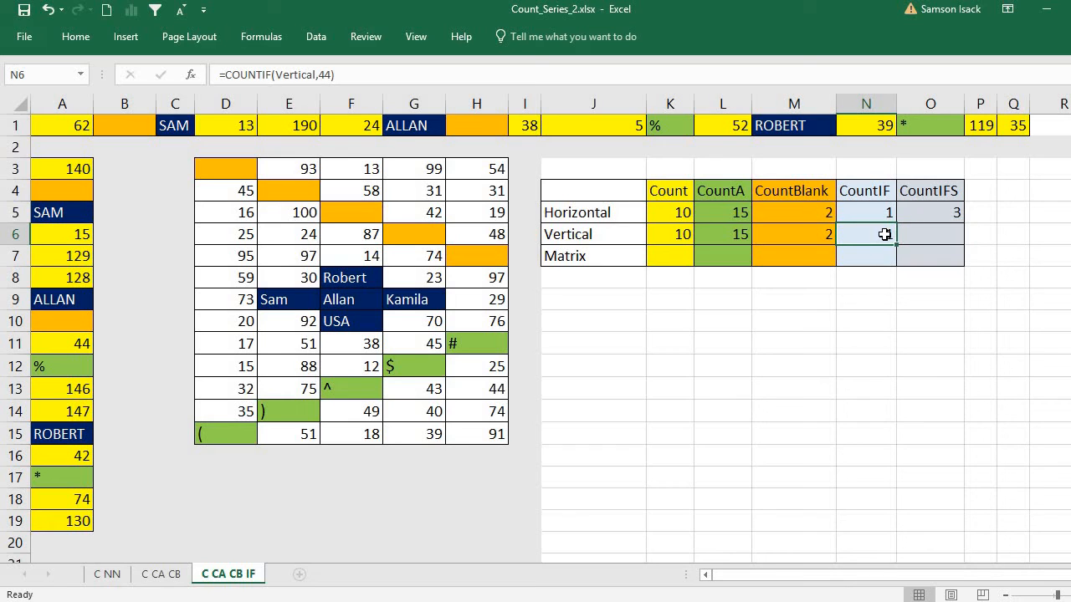
Step: Start a COUNTIFS formula in O6 with the named range Vertical as its first criteria range
click(942, 235)
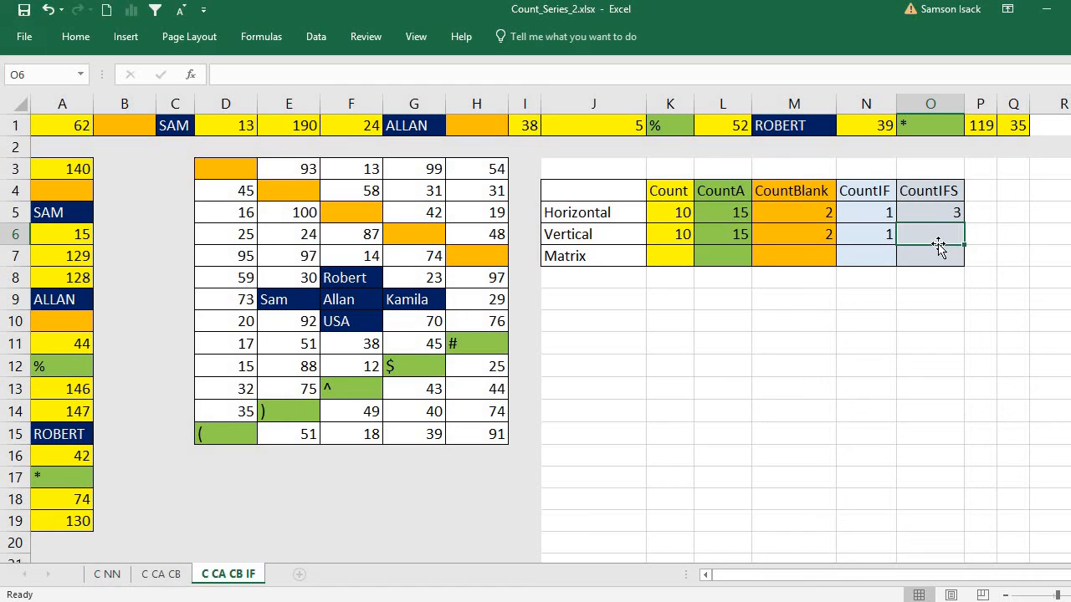
double_click(937, 234)
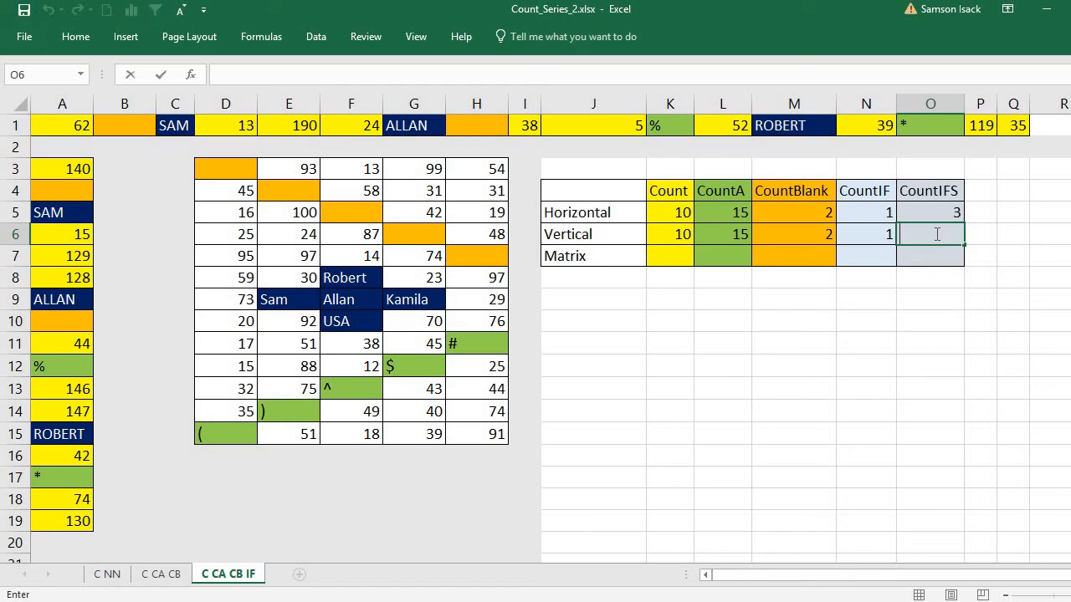
text(=COUNT)
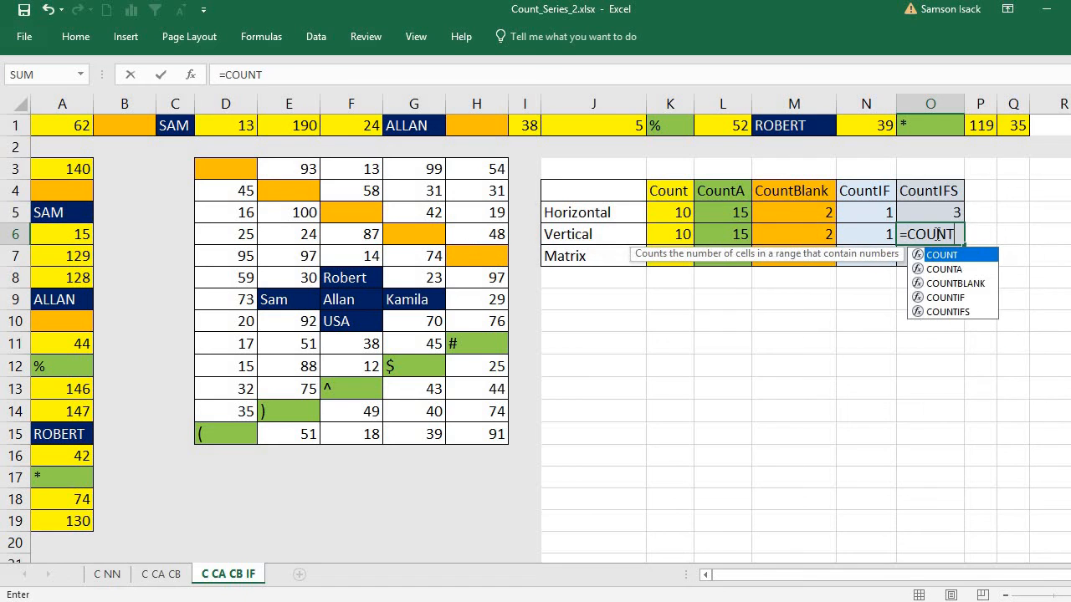
text(IF()
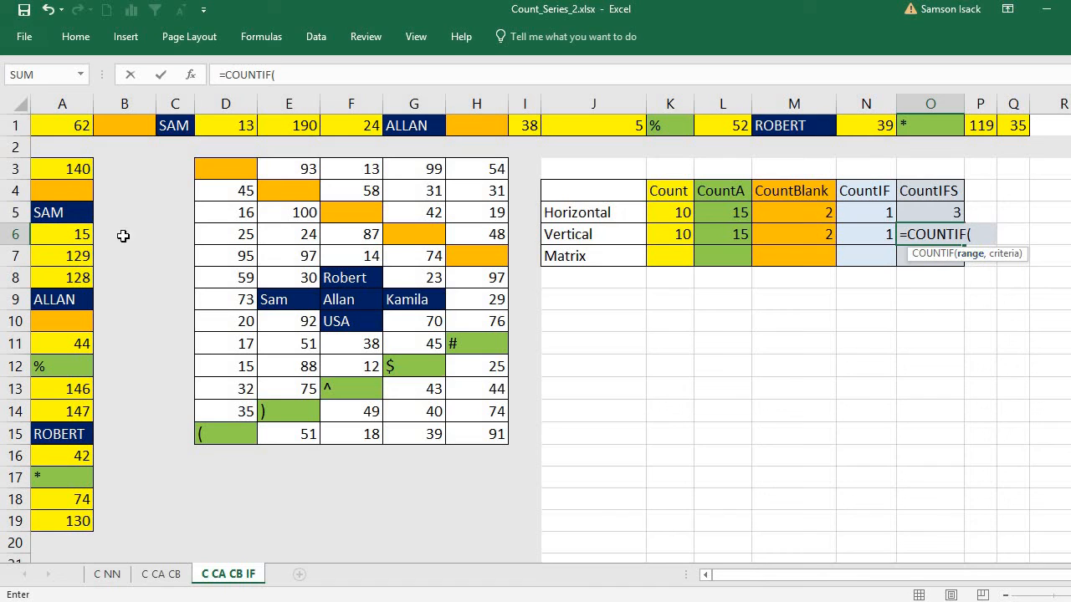
text(V)
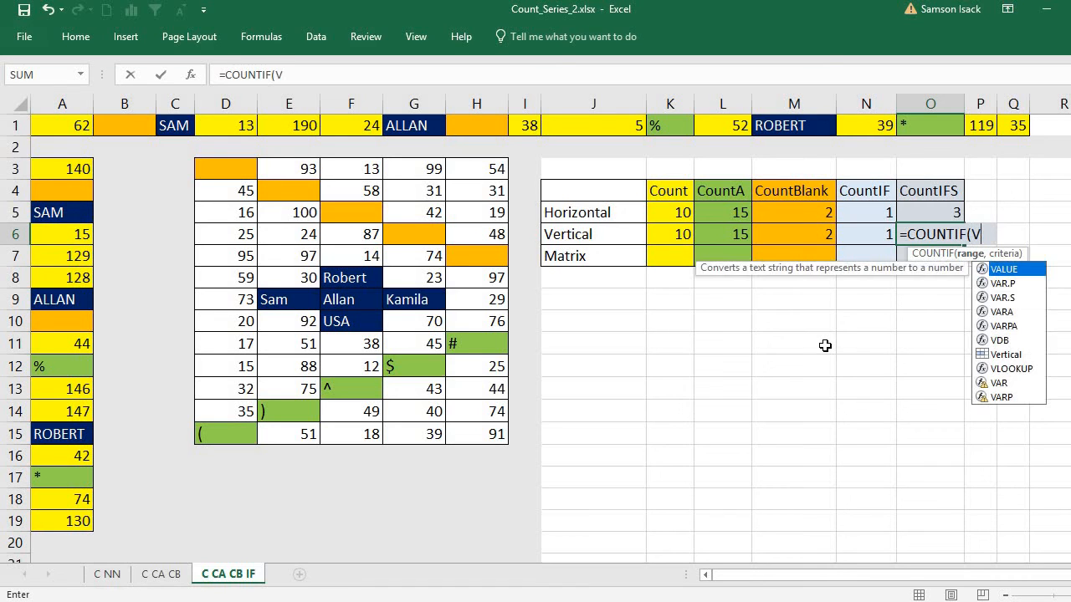
double_click(985, 354)
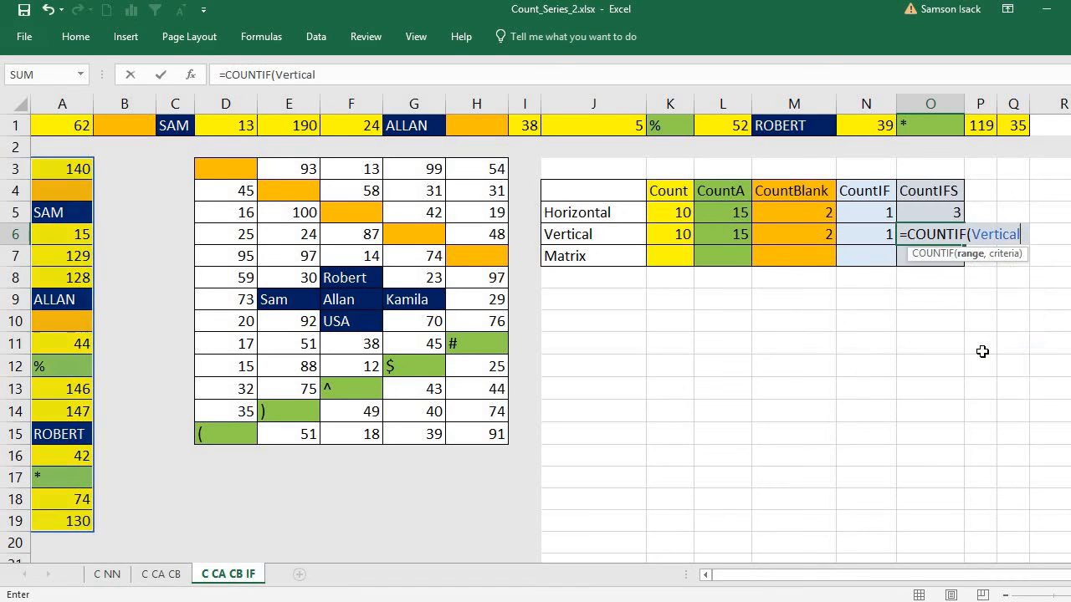
text(,)
click(969, 239)
text(S)
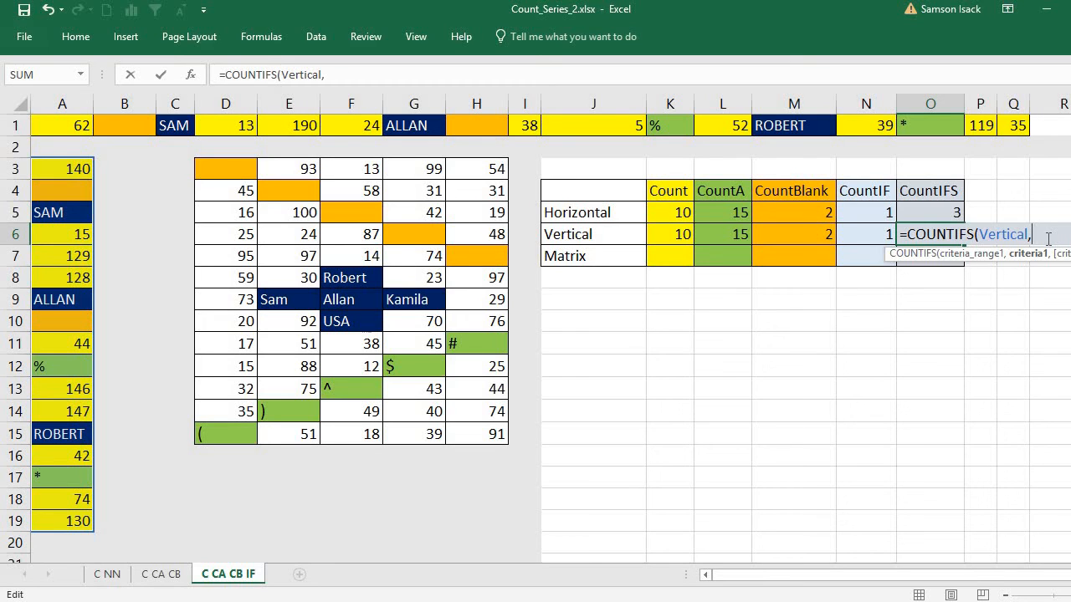
Step: Set the first criterion of the COUNTIFS formula in O6 to ">100", followed by a comma
text("<100)
scroll(879, 276, right, 5)
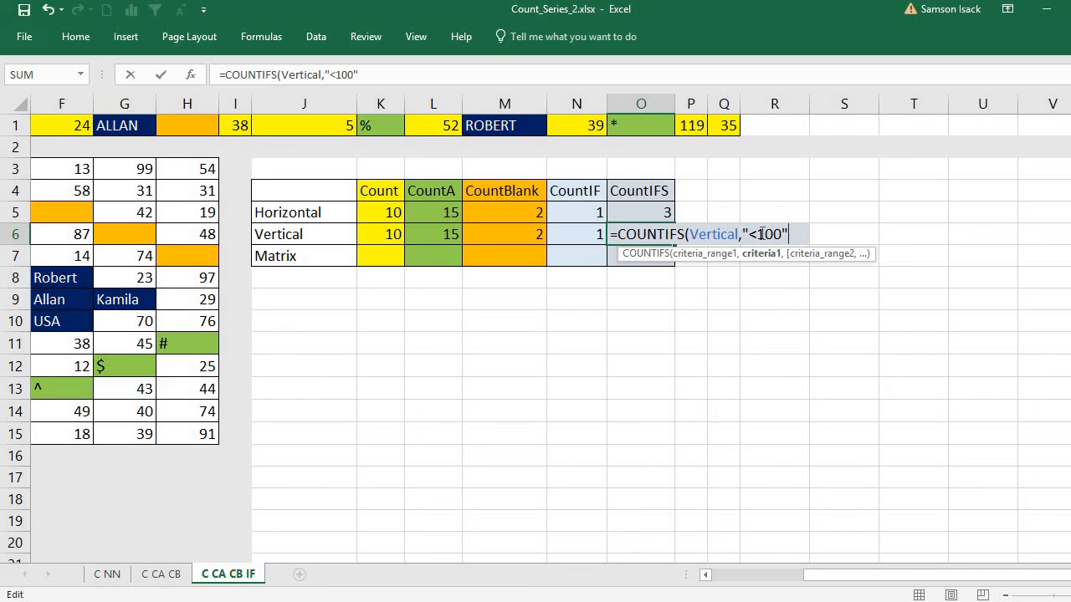
key(BackSpace)
text(?)
key(BackSpace)
text(>)
click(807, 234)
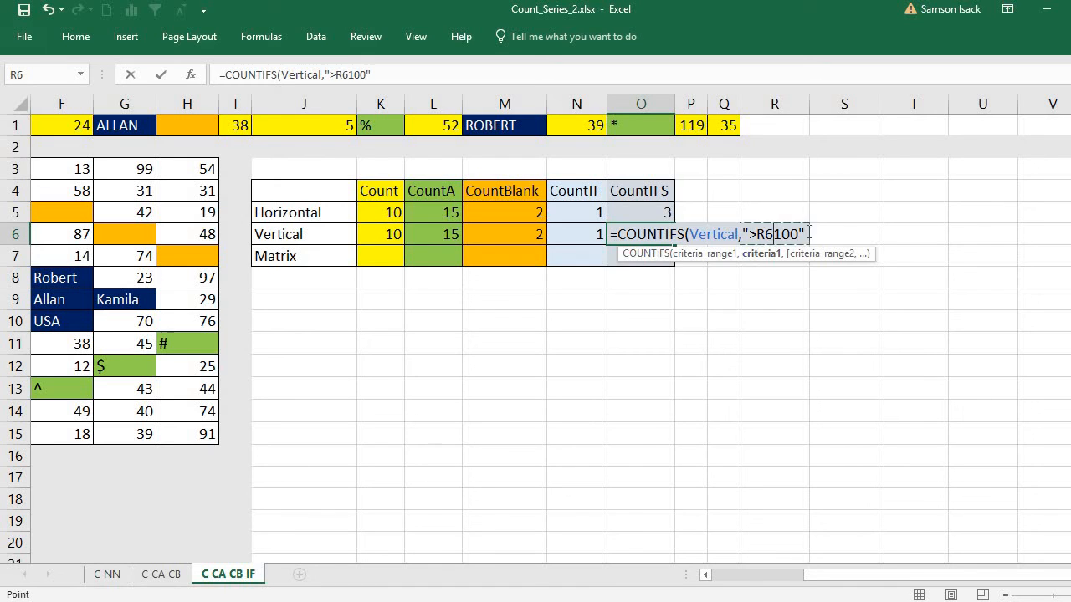
key(BackSpace)
key(BackSpace)
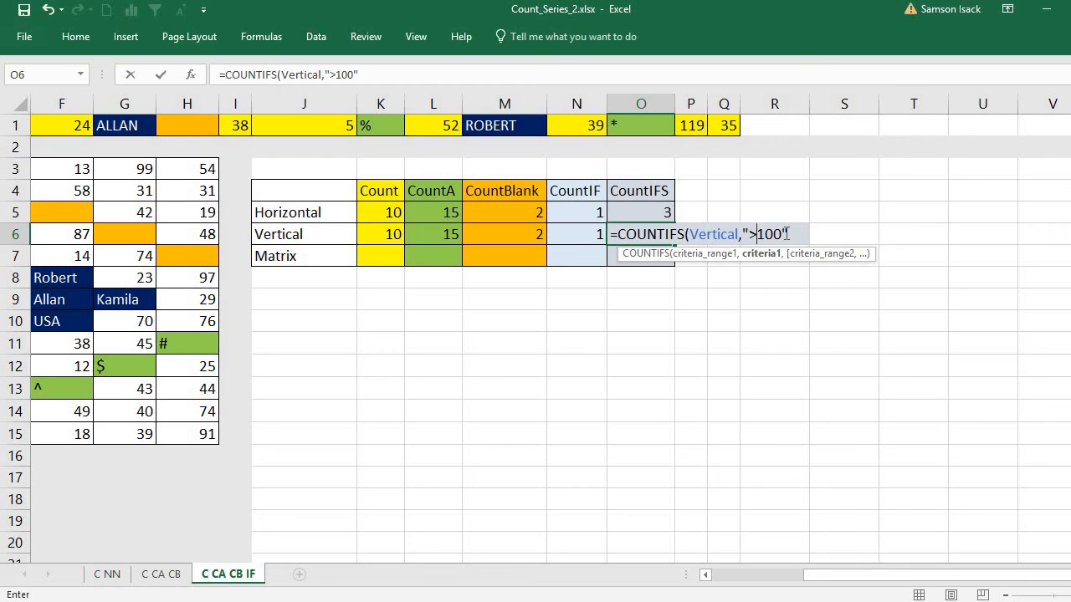
click(694, 234)
text(,)
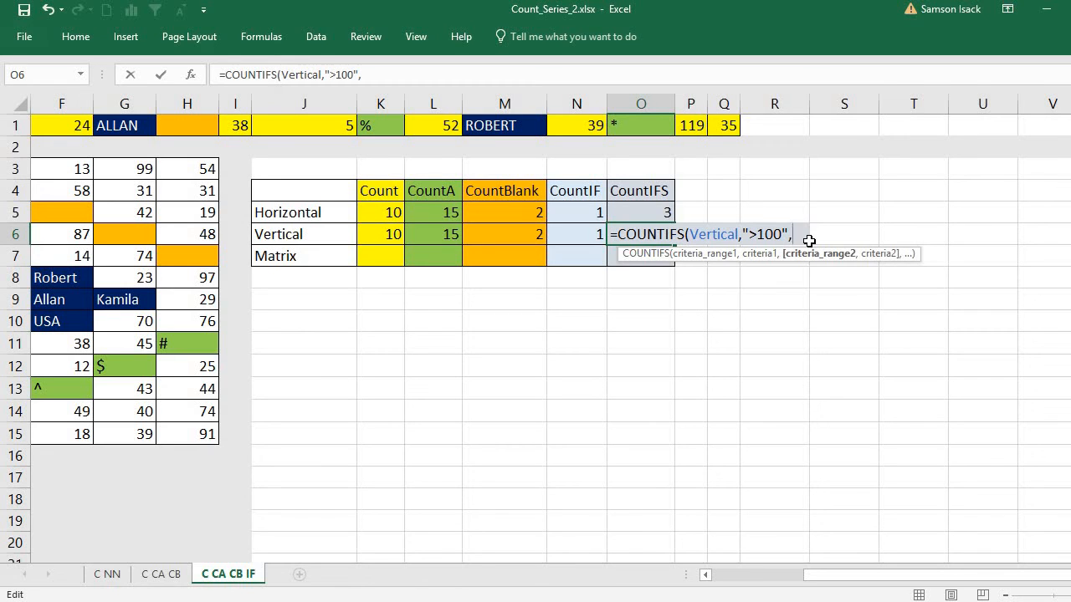
Step: Add Vertical as the second criteria range in O6 with the criterion "<=140", then close and enter the formula
text(Var)
key(BackSpace)
key(BackSpace)
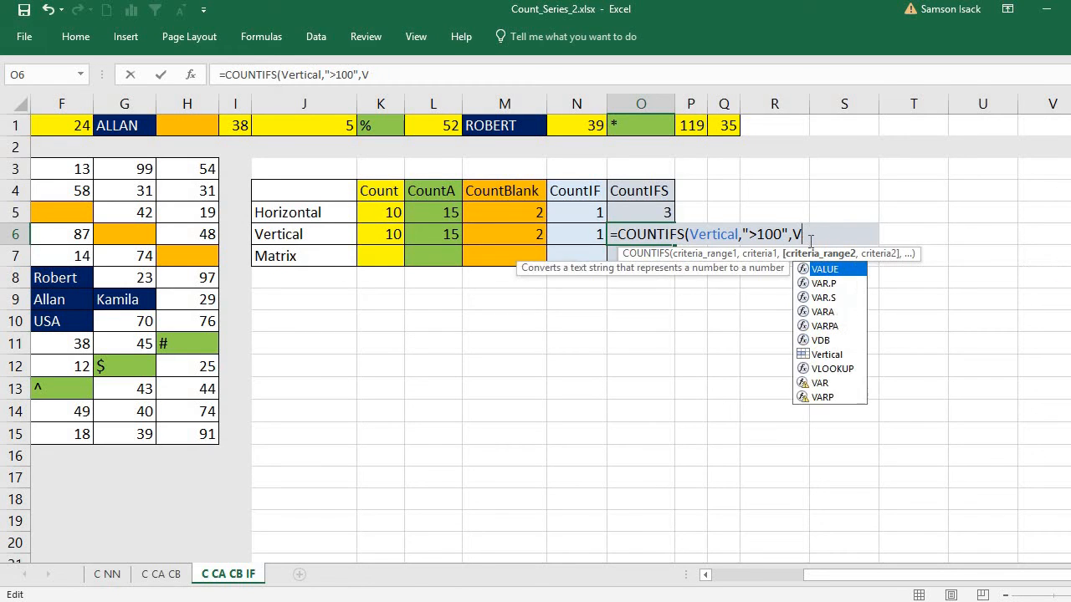
text(ert)
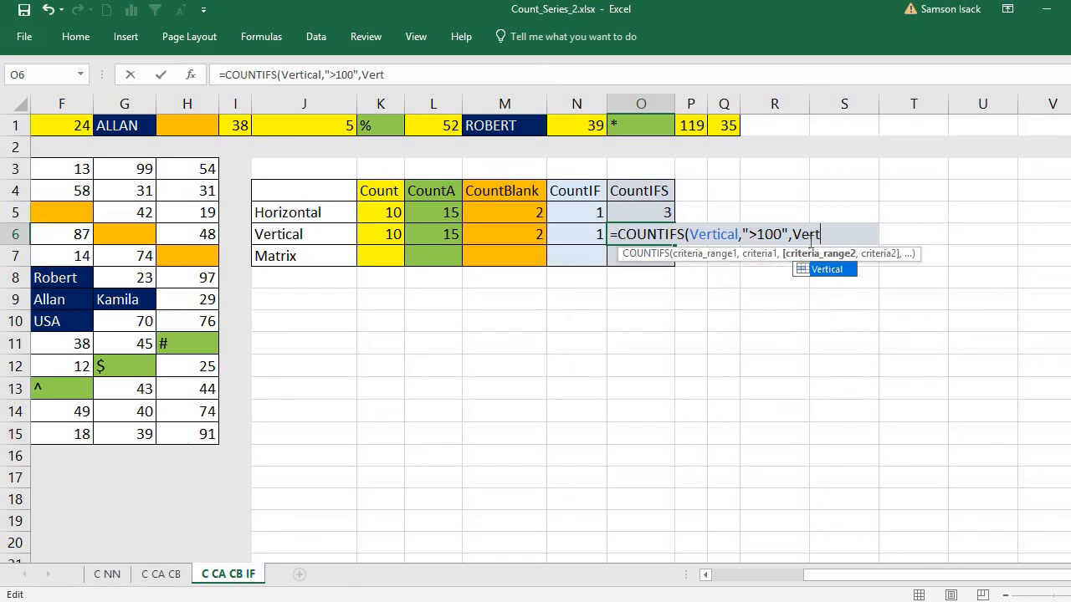
text(ical,"<)
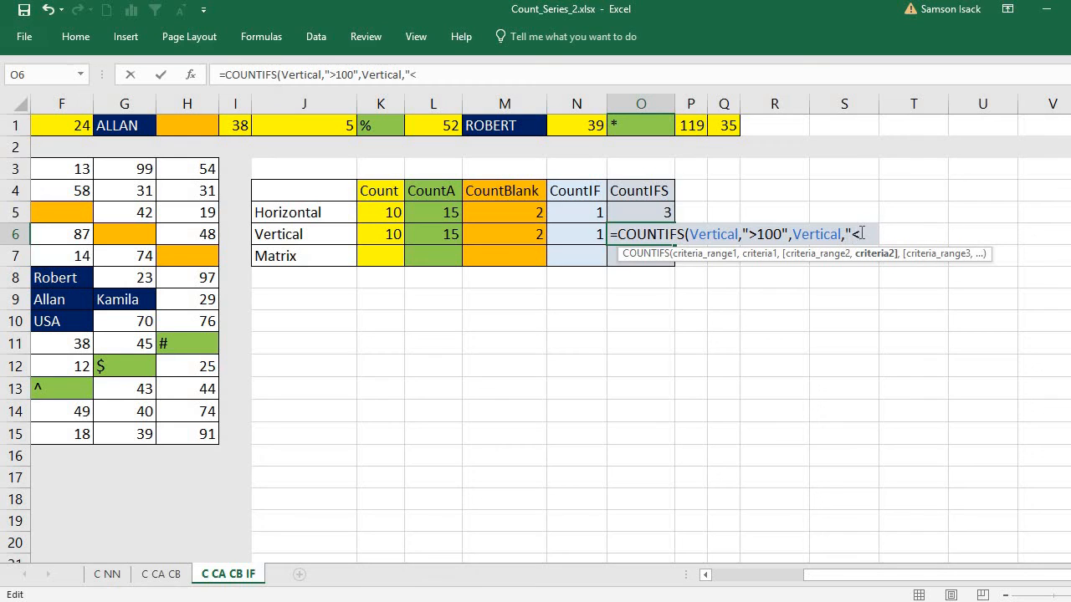
text(=14)
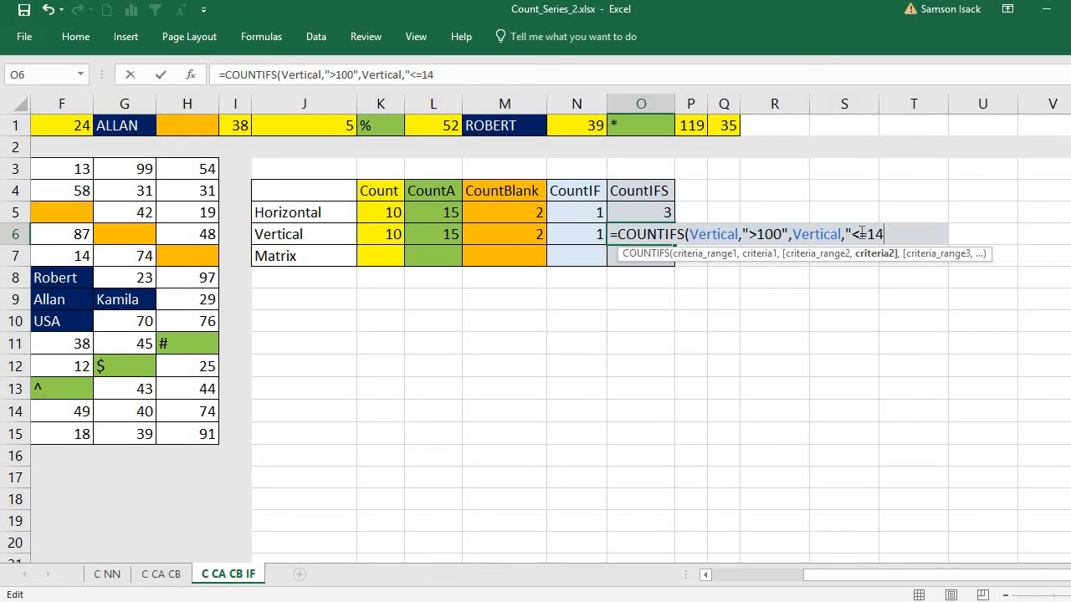
text(0)
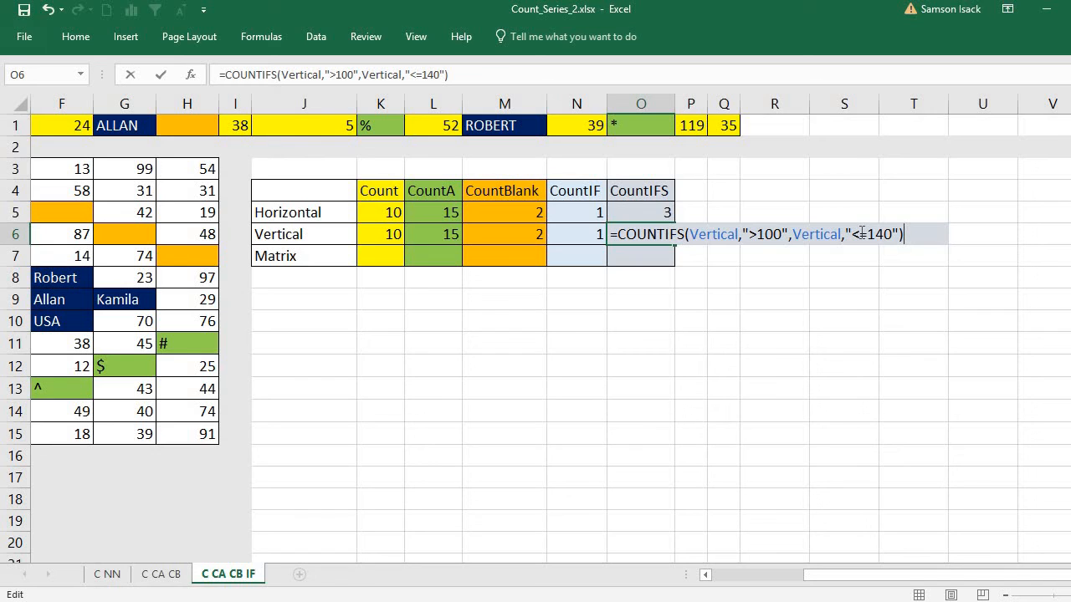
key(Return)
Step: Review the COUNTIFS formula and result in O6 alongside the vertical data in column A
click(658, 234)
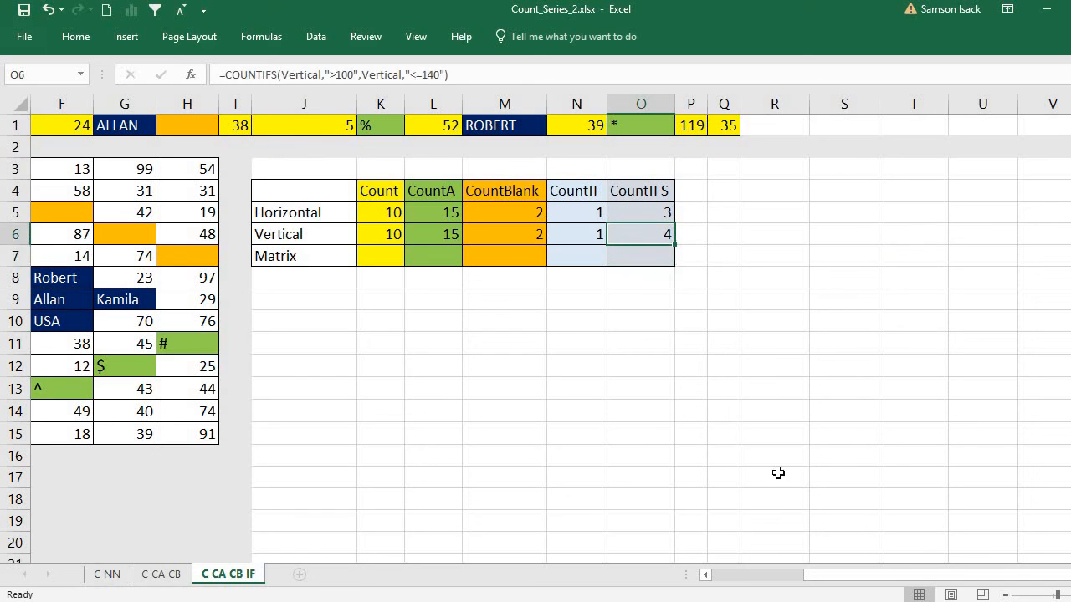
click(706, 575)
click(705, 575)
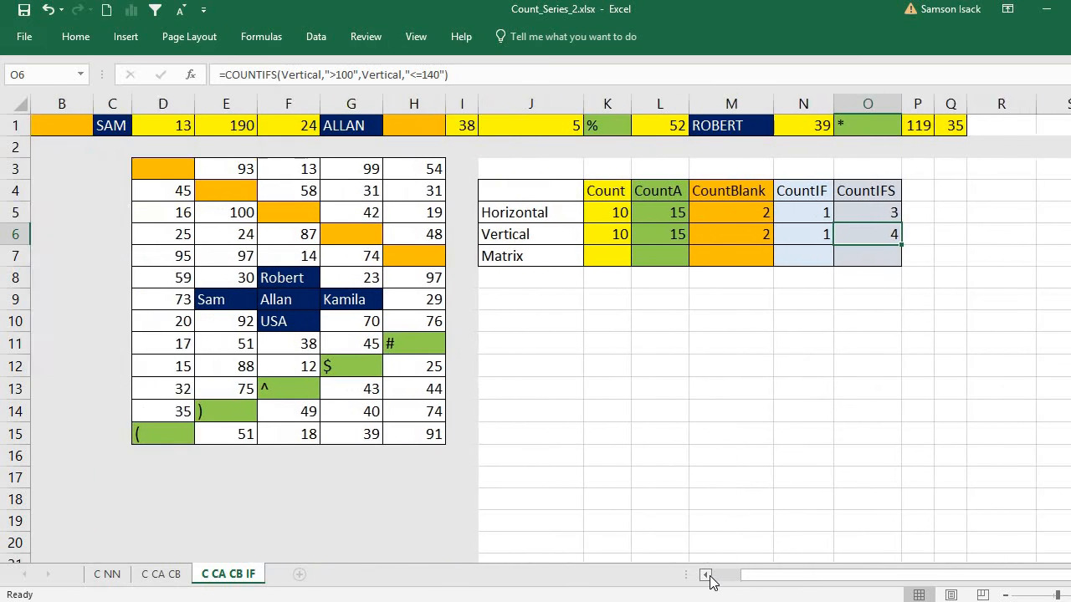
click(705, 575)
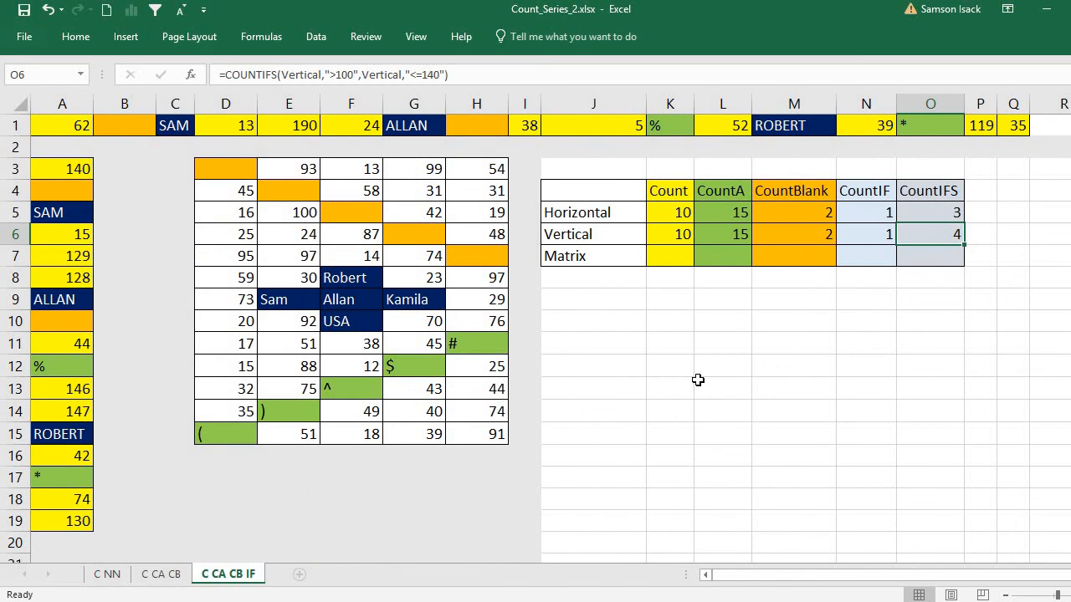
Step: Check the numbers in column A that meet the COUNTIFS criteria of greater than 100 and at most 140
click(55, 171)
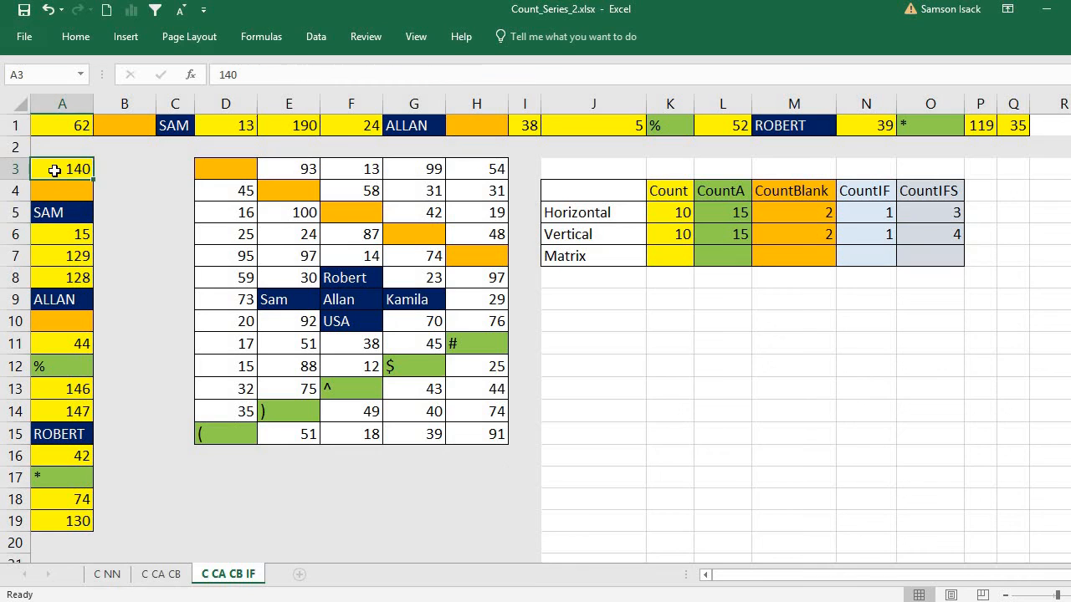
click(76, 261)
click(79, 278)
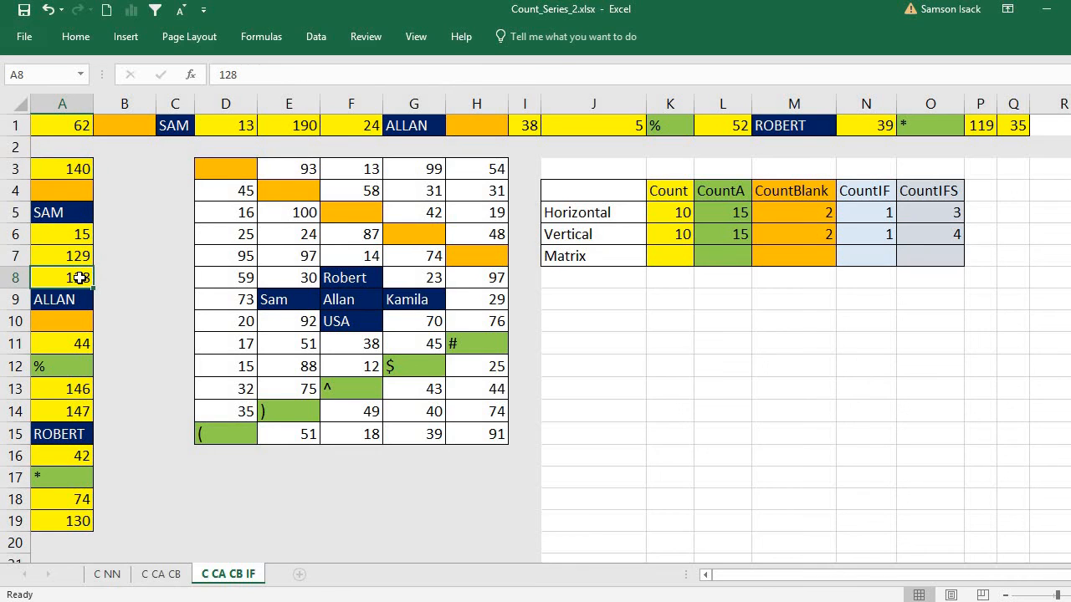
click(72, 522)
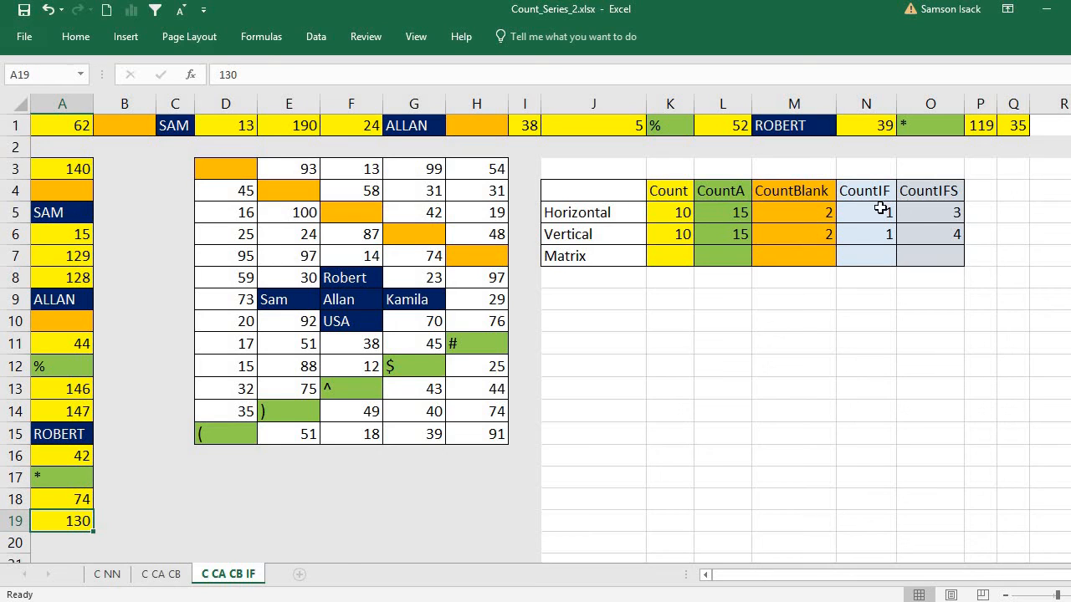
Step: Enter a COUNT formula in K7 that counts the numbers in the named range Square
click(676, 255)
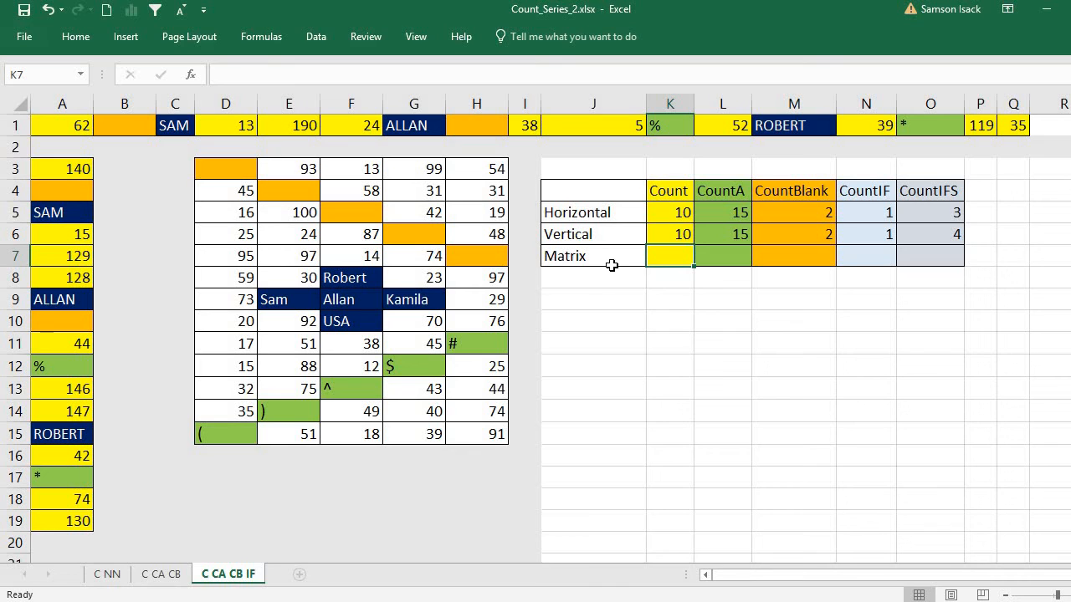
text(=C)
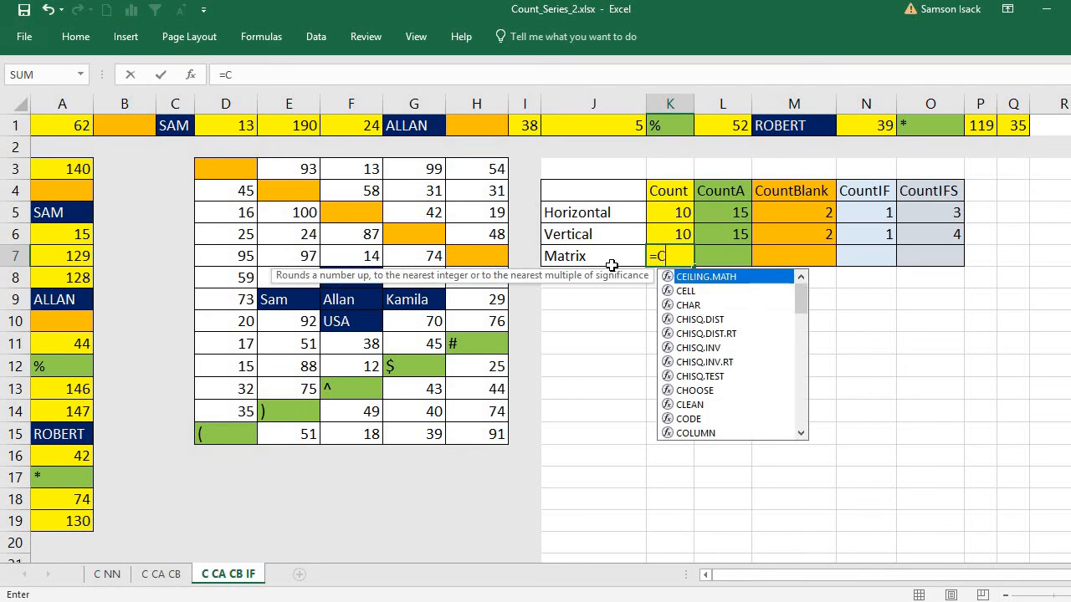
text(ount()
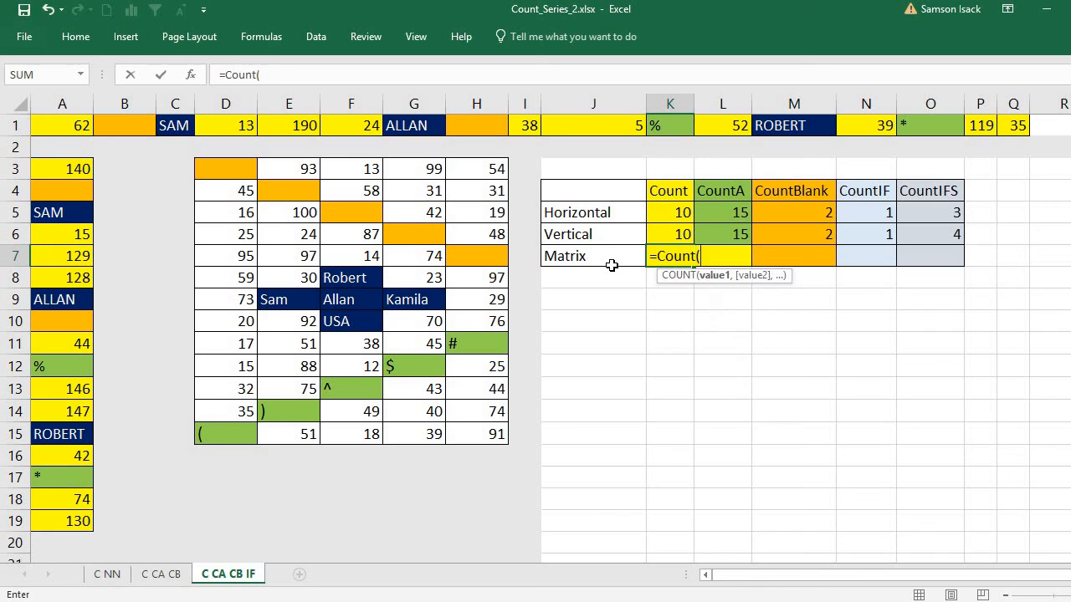
text(Sq)
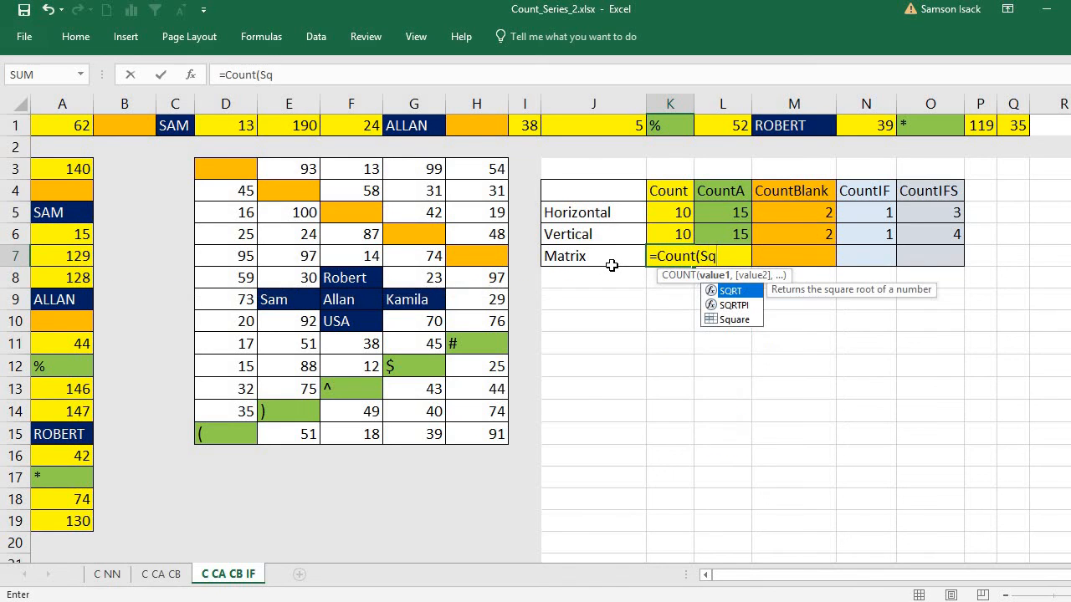
double_click(726, 320)
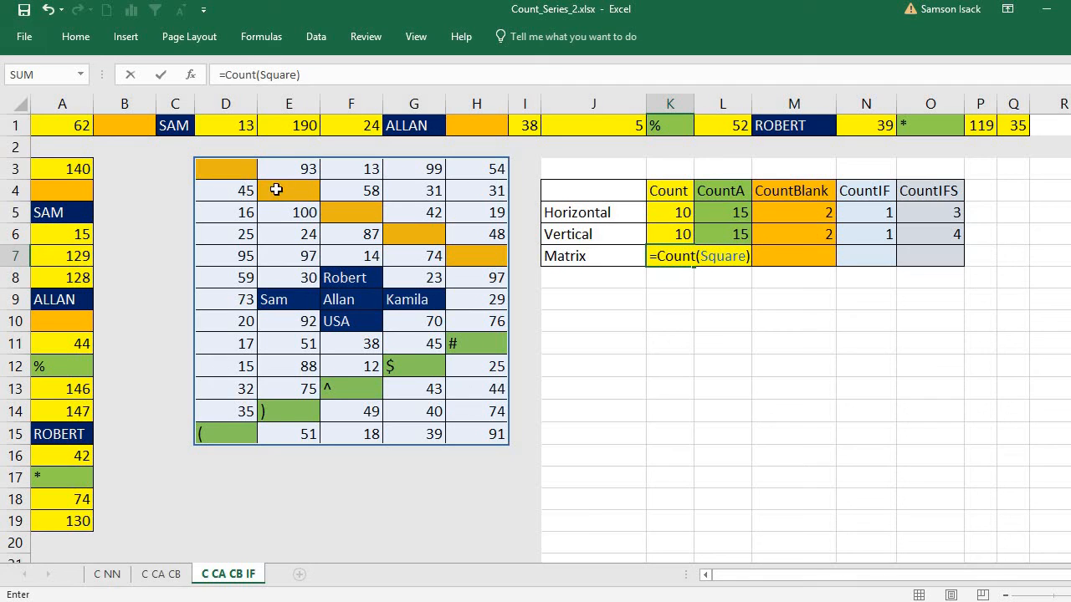
key(Return)
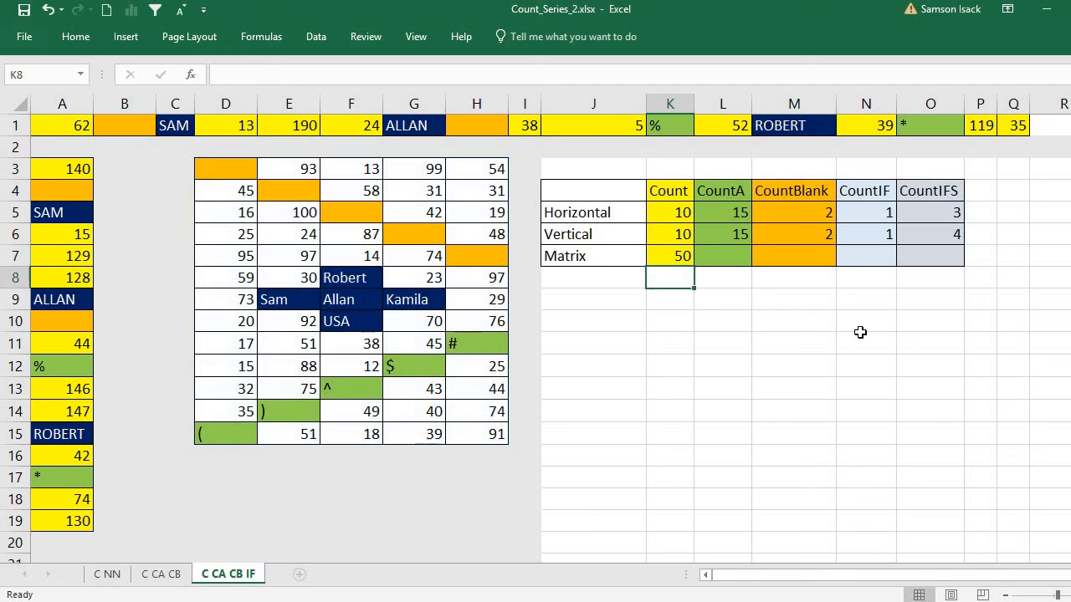
Step: Review the COUNT formula in K7 against the blank, text and symbol cells in the matrix D3:H15
click(681, 255)
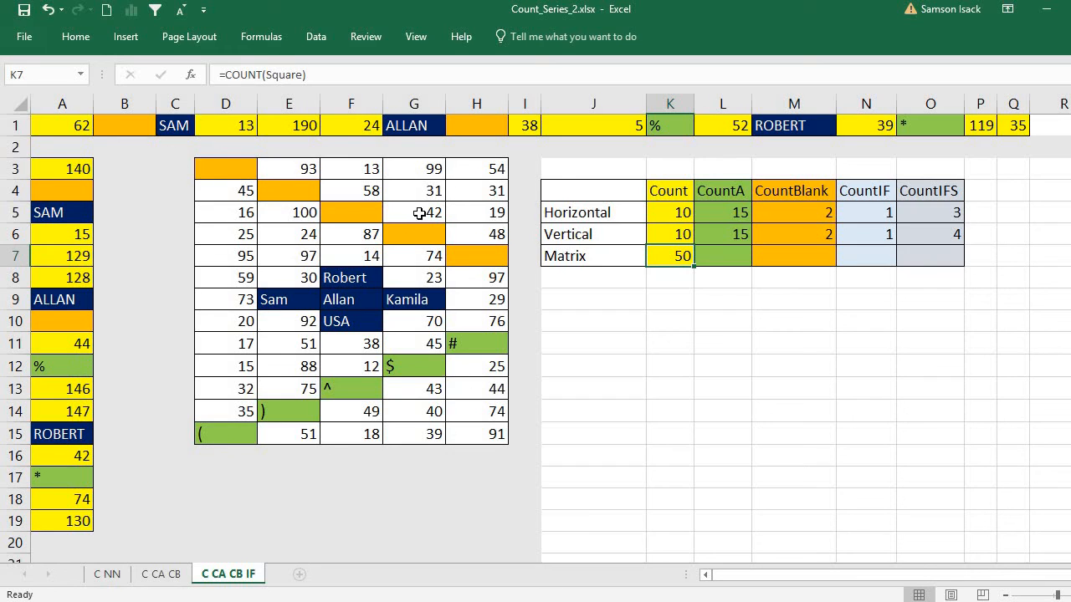
click(239, 172)
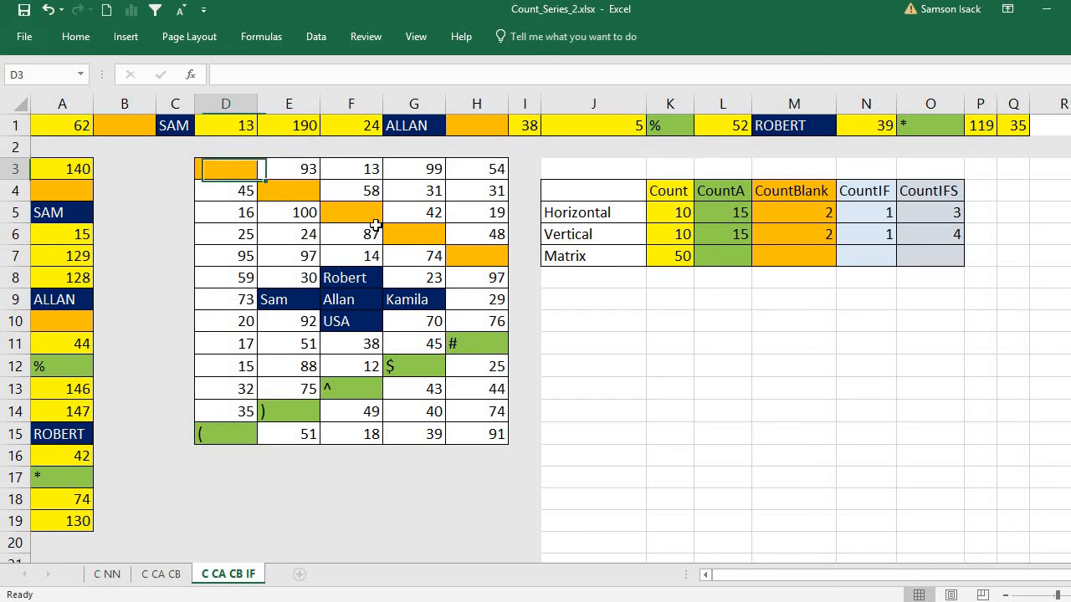
click(480, 259)
click(345, 278)
click(345, 318)
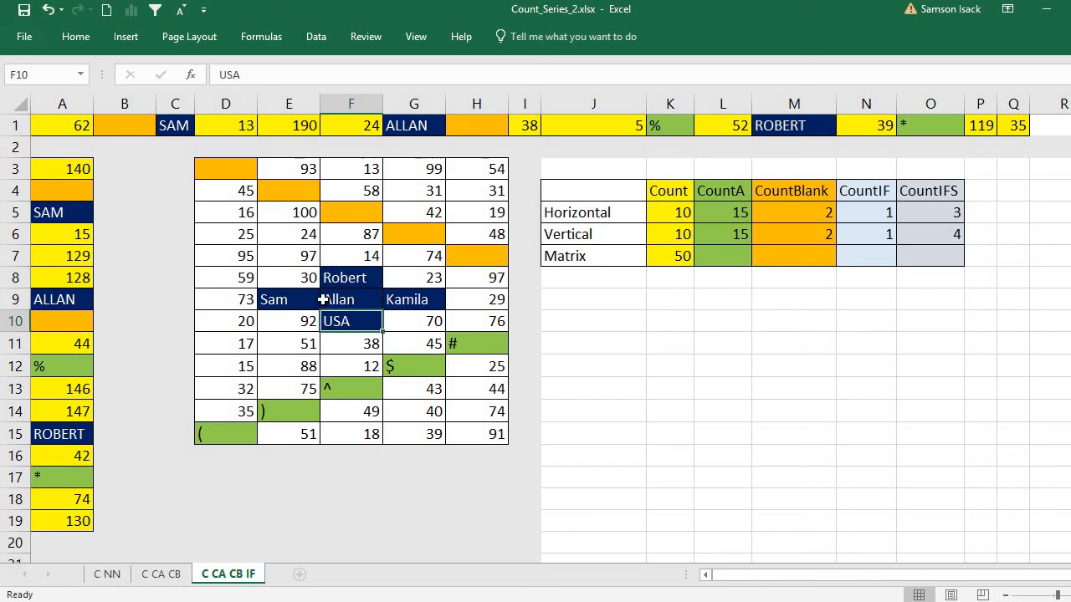
click(311, 300)
click(359, 299)
click(400, 300)
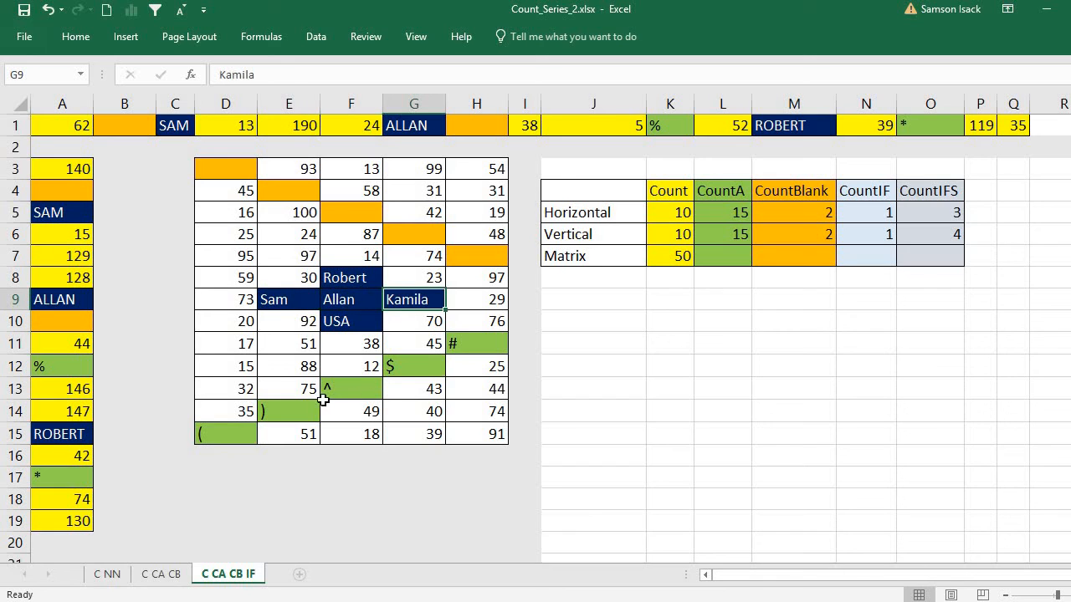
click(228, 439)
click(280, 410)
click(365, 387)
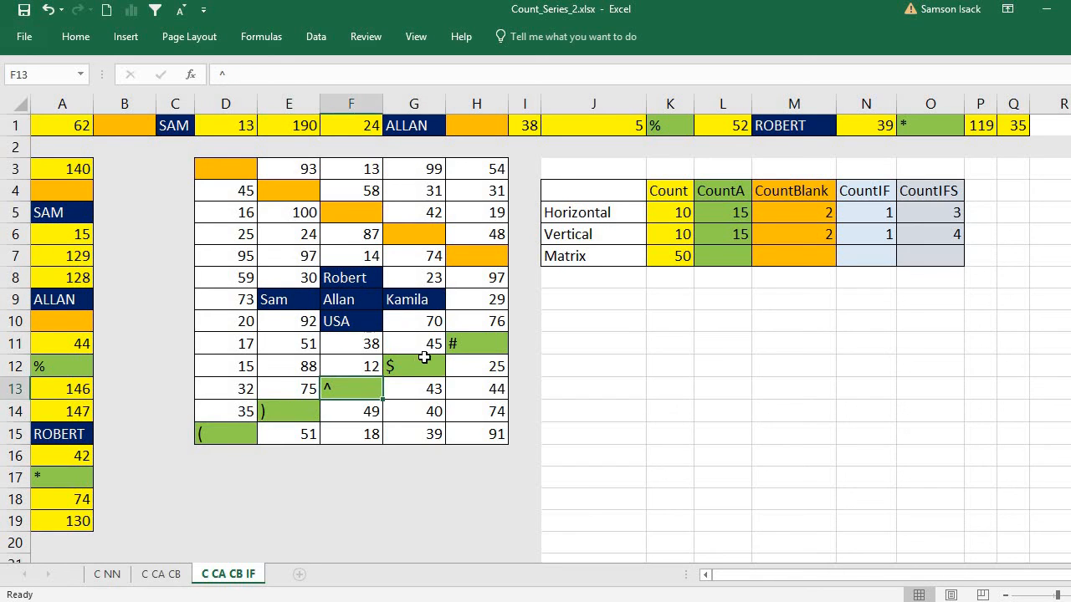
click(425, 357)
click(461, 342)
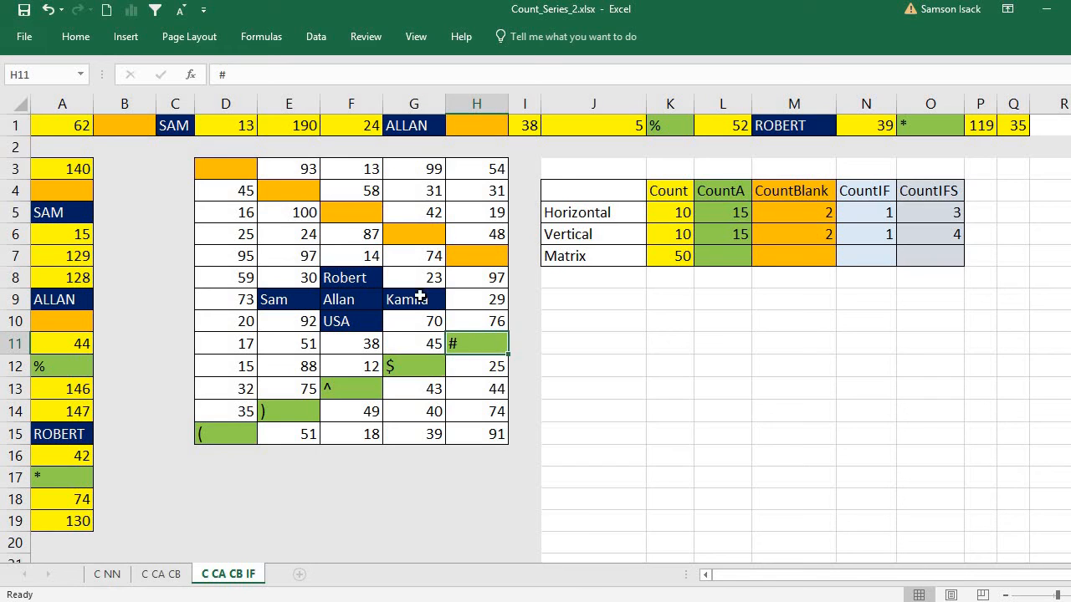
click(677, 257)
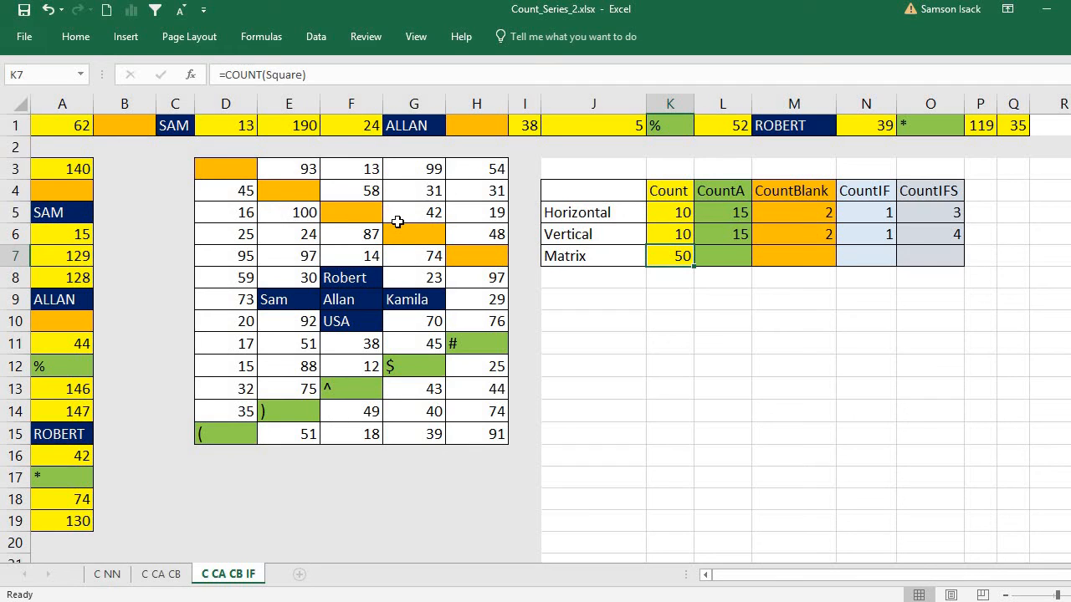
Step: Examine the matrix's text and symbol cells in relation to the CountA cell L7
click(721, 254)
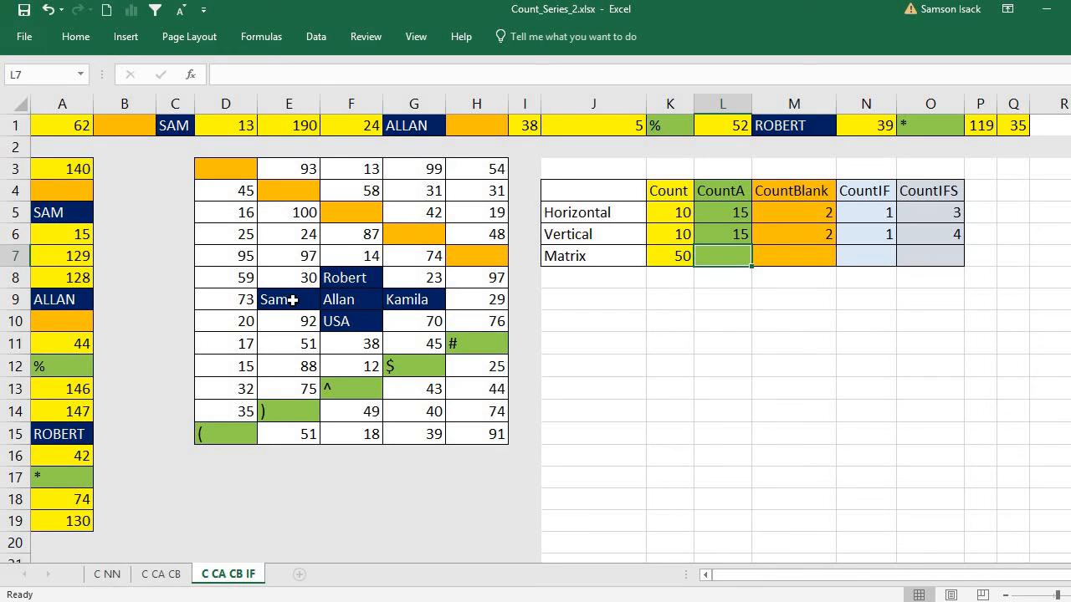
drag(292, 300, 346, 303)
click(347, 321)
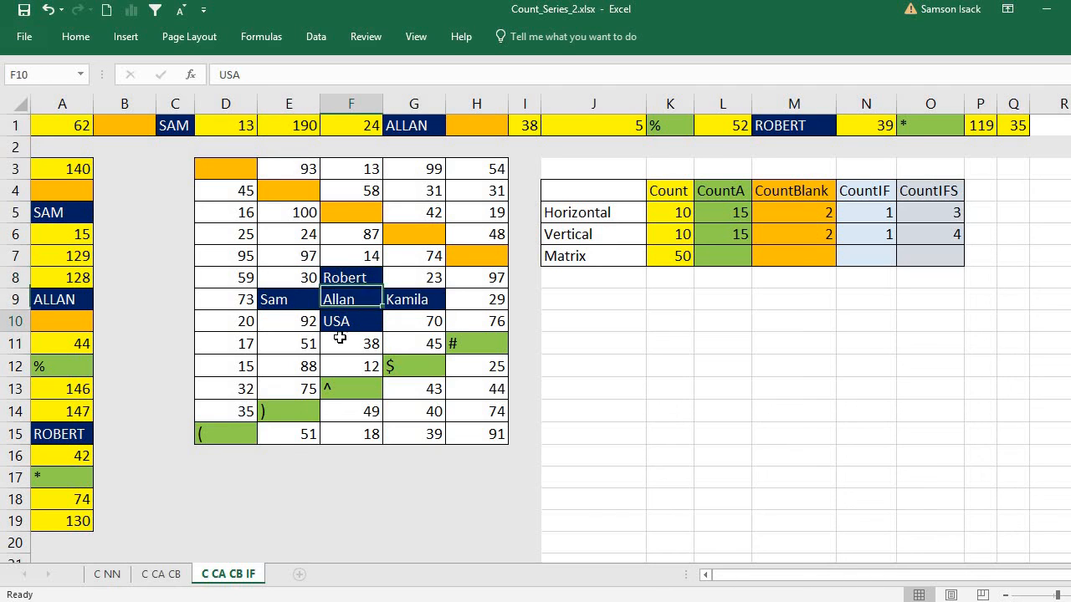
click(223, 432)
click(311, 408)
click(340, 392)
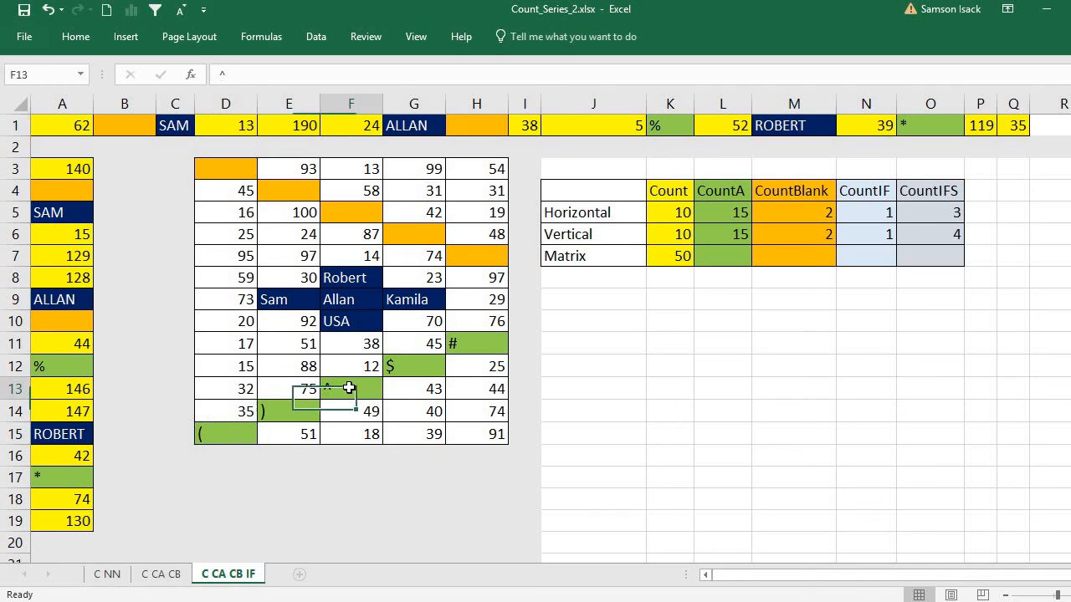
Step: Enter a COUNTA formula in L7 that counts the non-empty cells in the named range Square
double_click(710, 257)
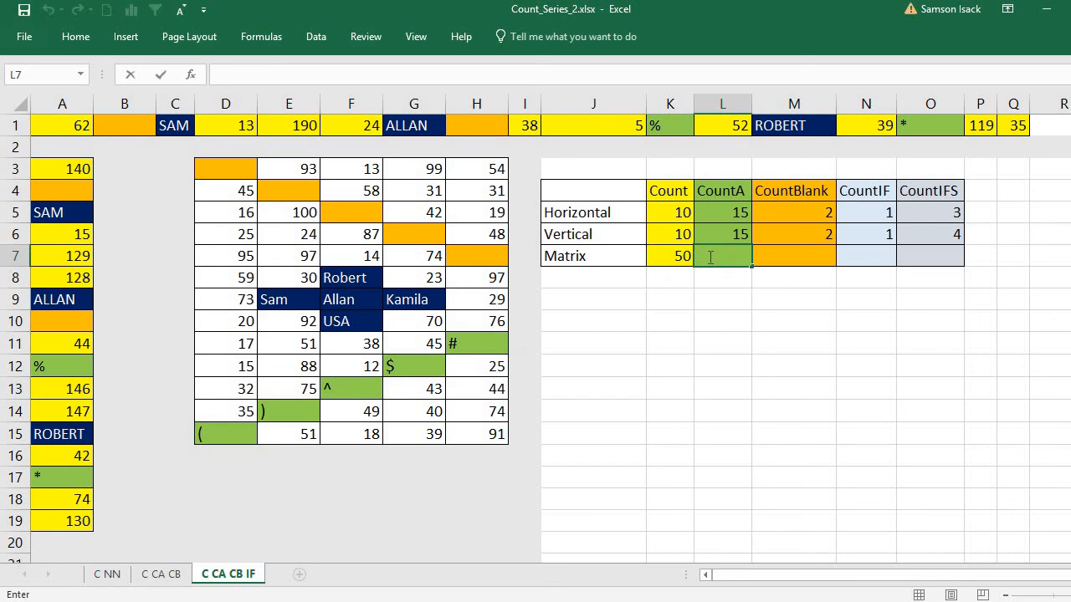
text(=COUN)
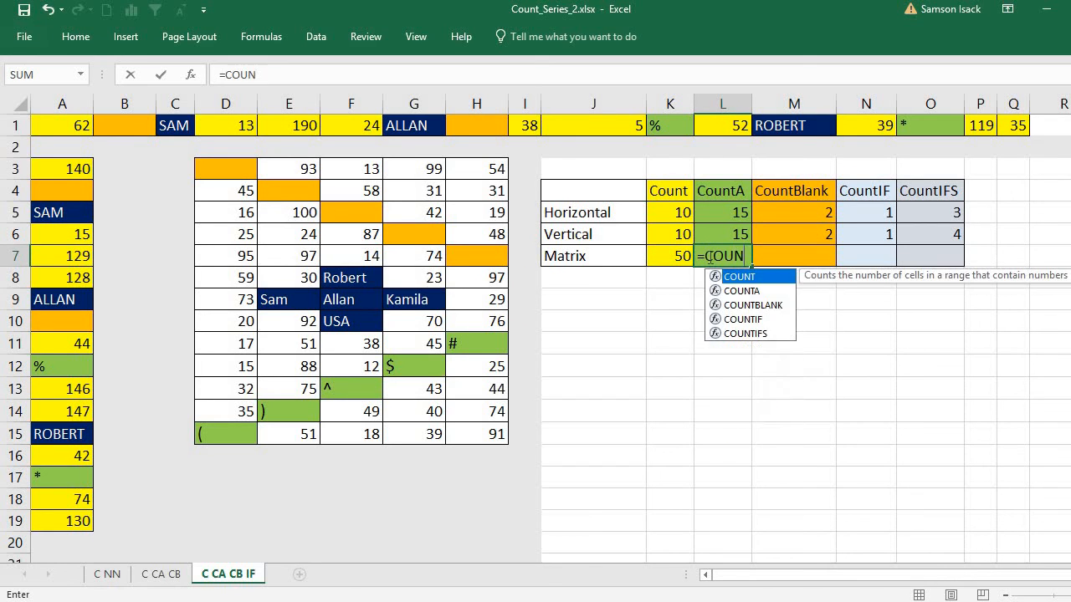
text(TA()
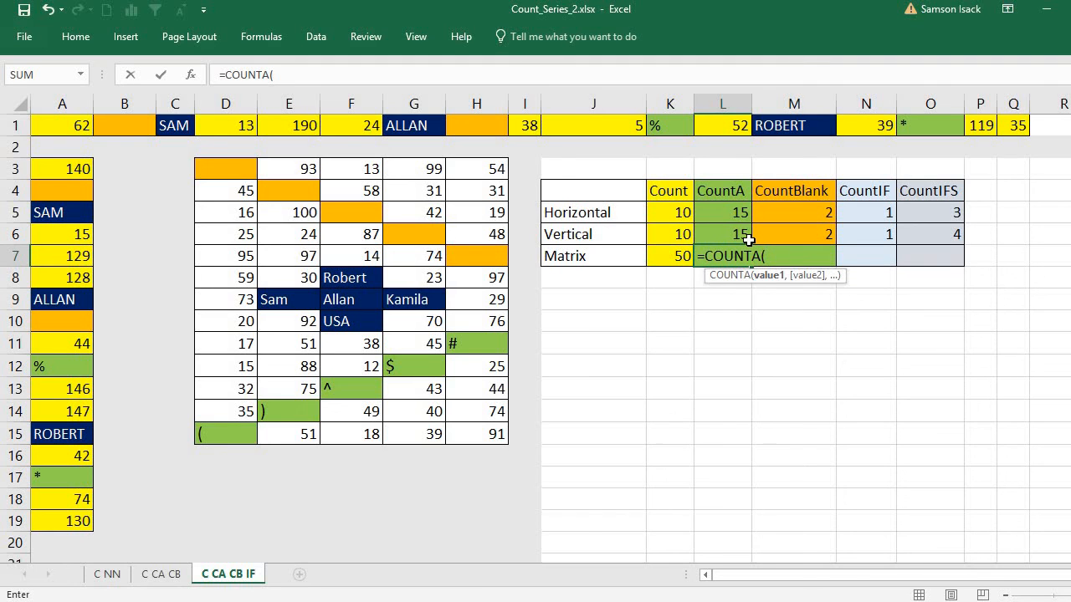
key(BackSpace)
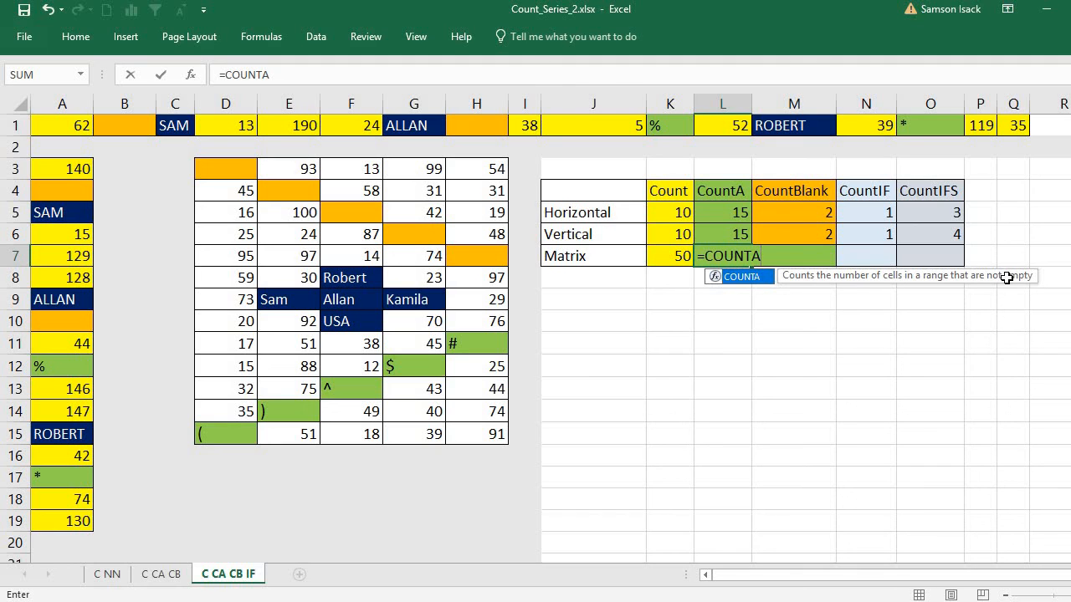
text(()
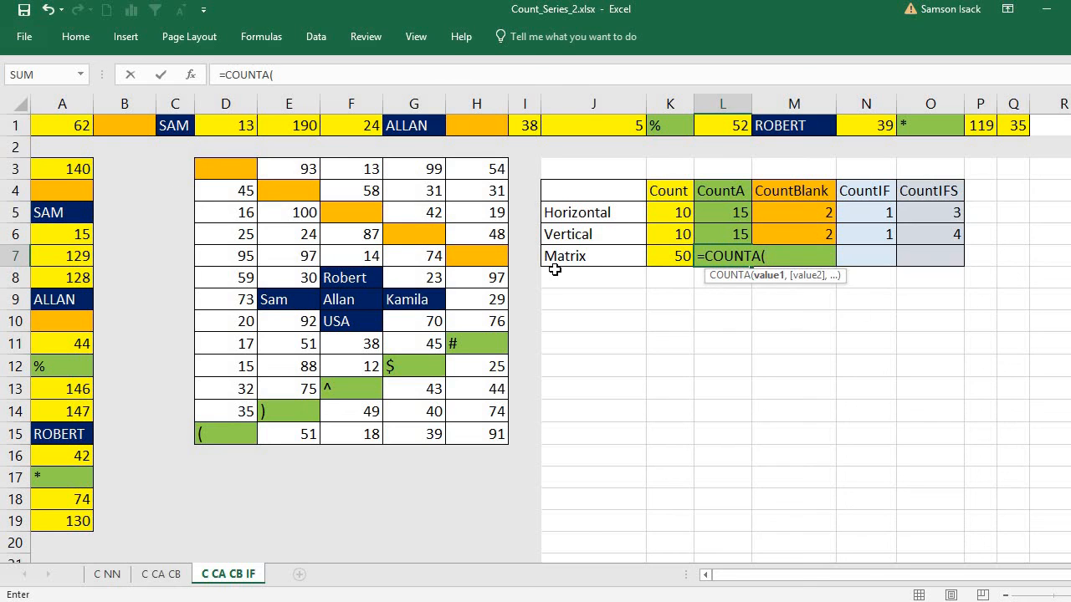
text(Sq)
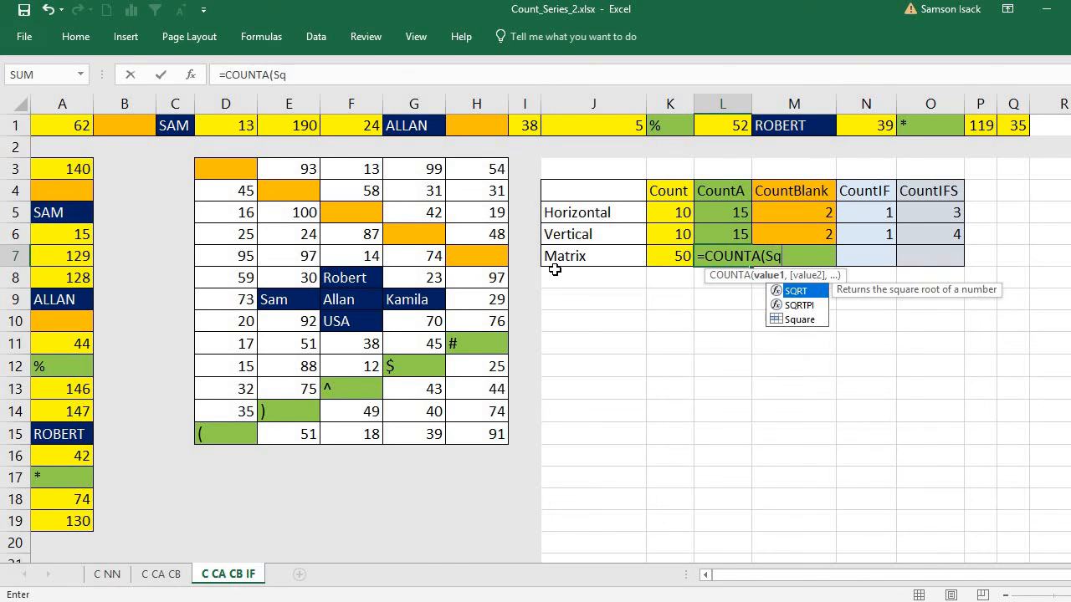
double_click(803, 319)
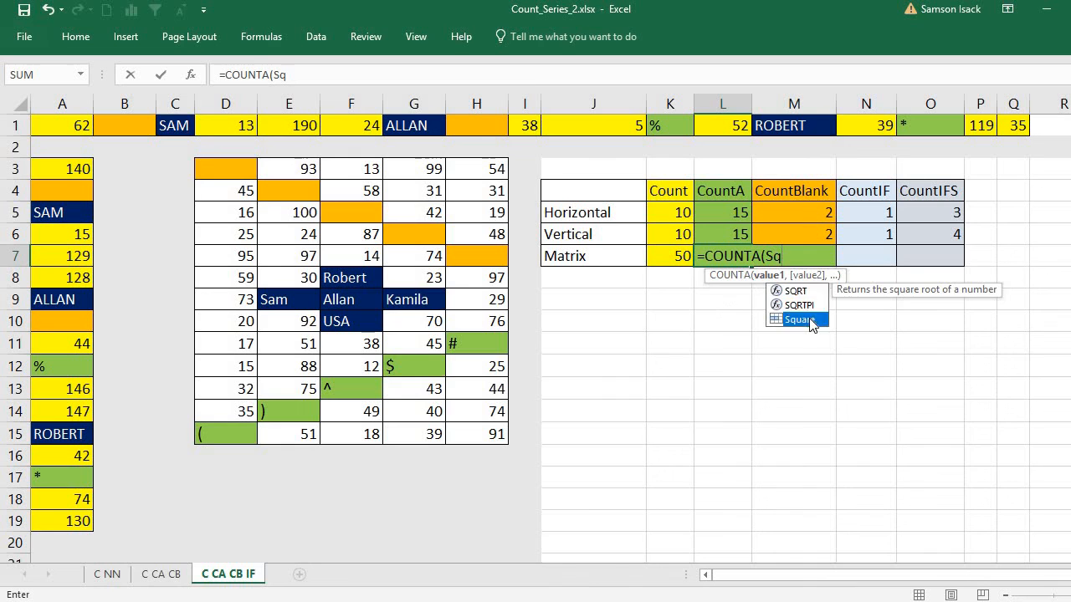
text())
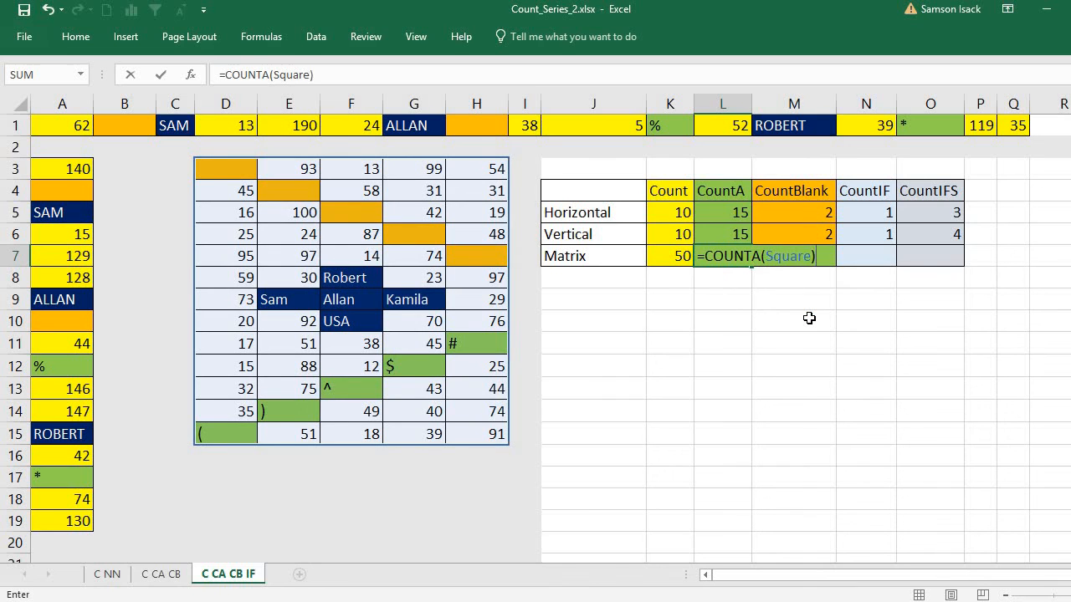
key(Return)
click(730, 256)
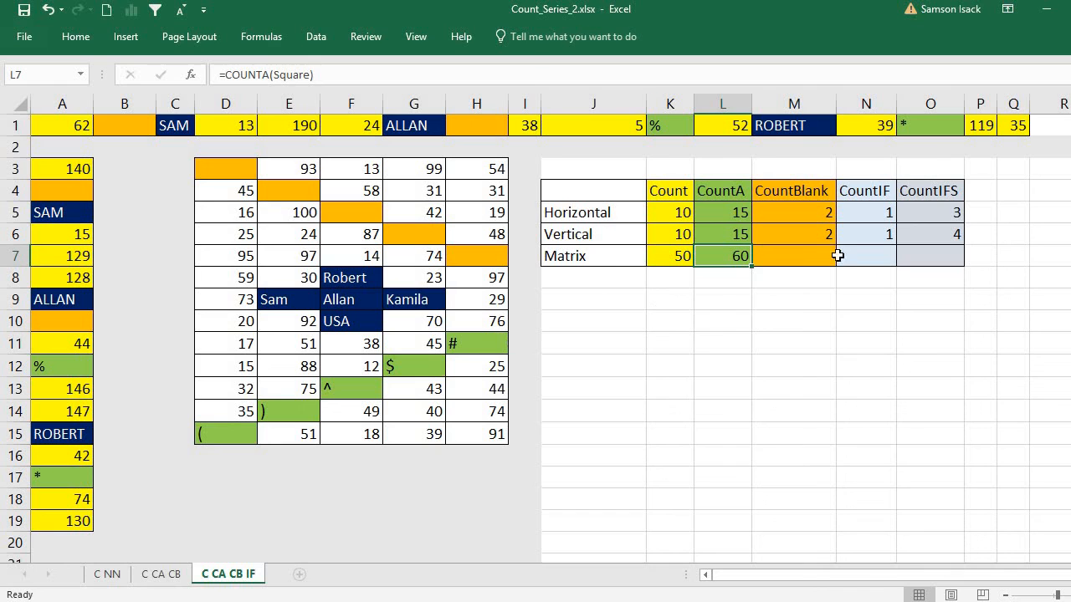
Step: Enter a COUNTBLANK formula in M7 that counts the empty cells in the named range Square
click(811, 260)
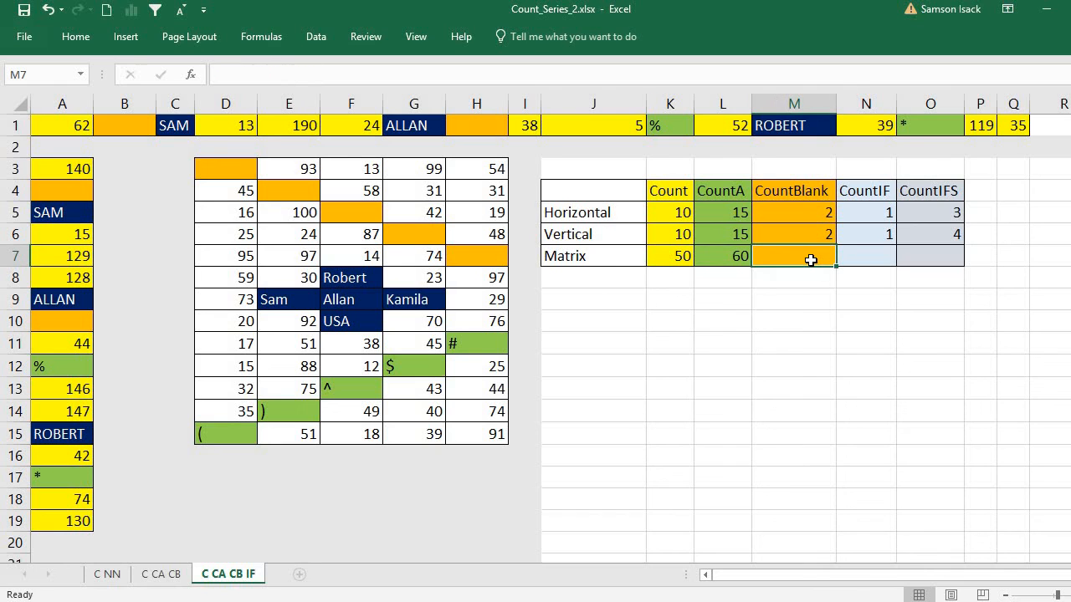
text(=)
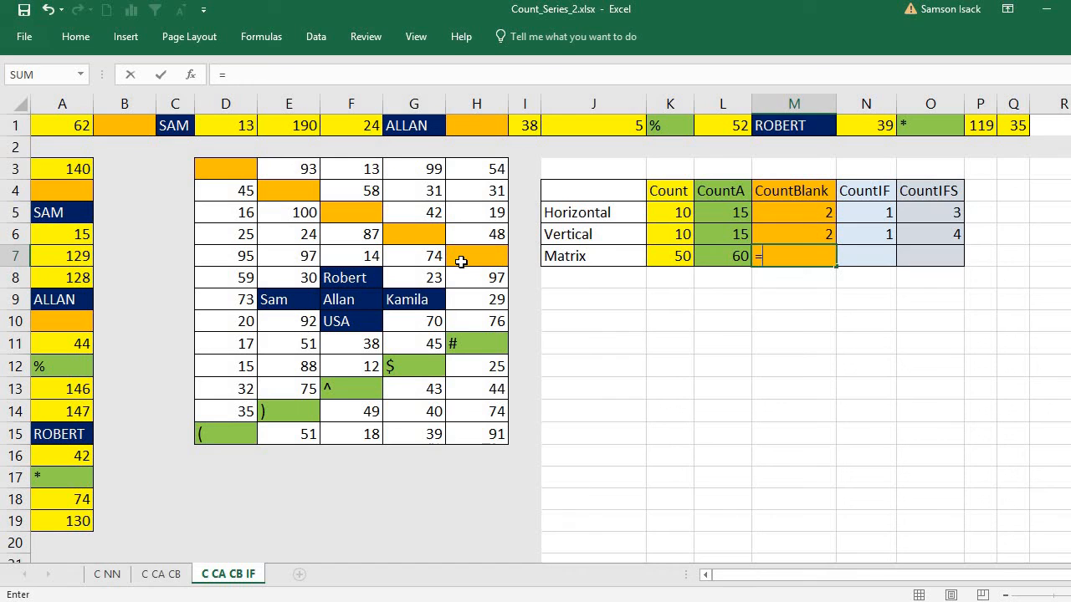
text(Co)
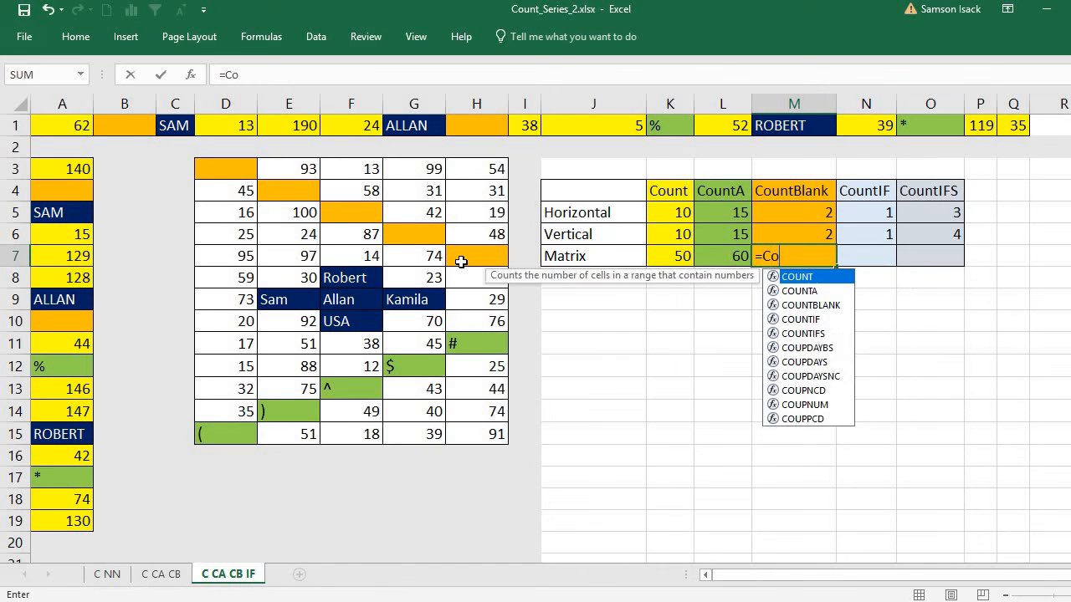
text(unt)
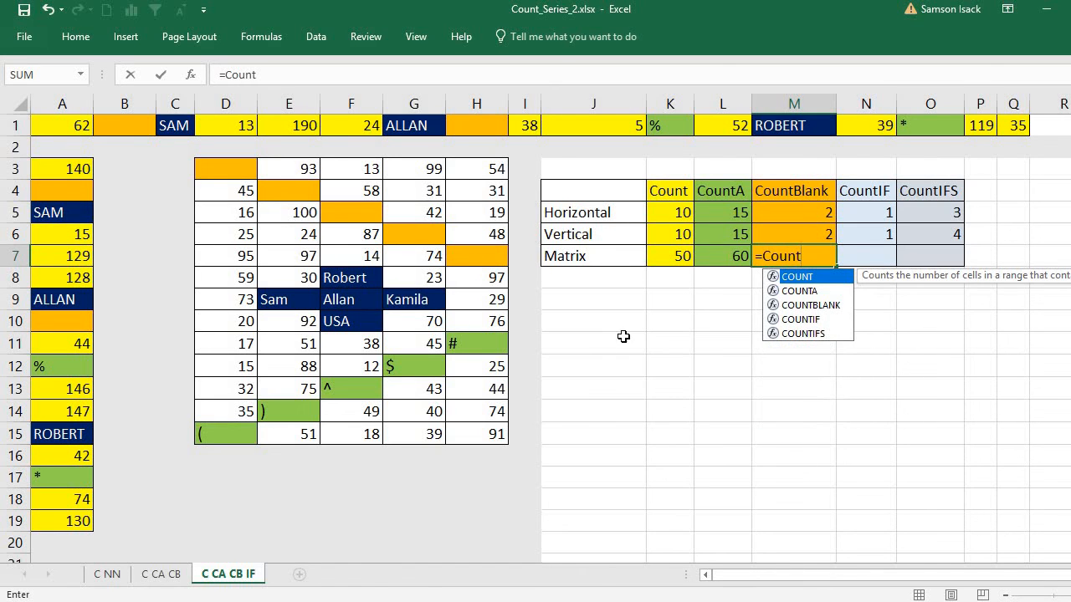
double_click(826, 304)
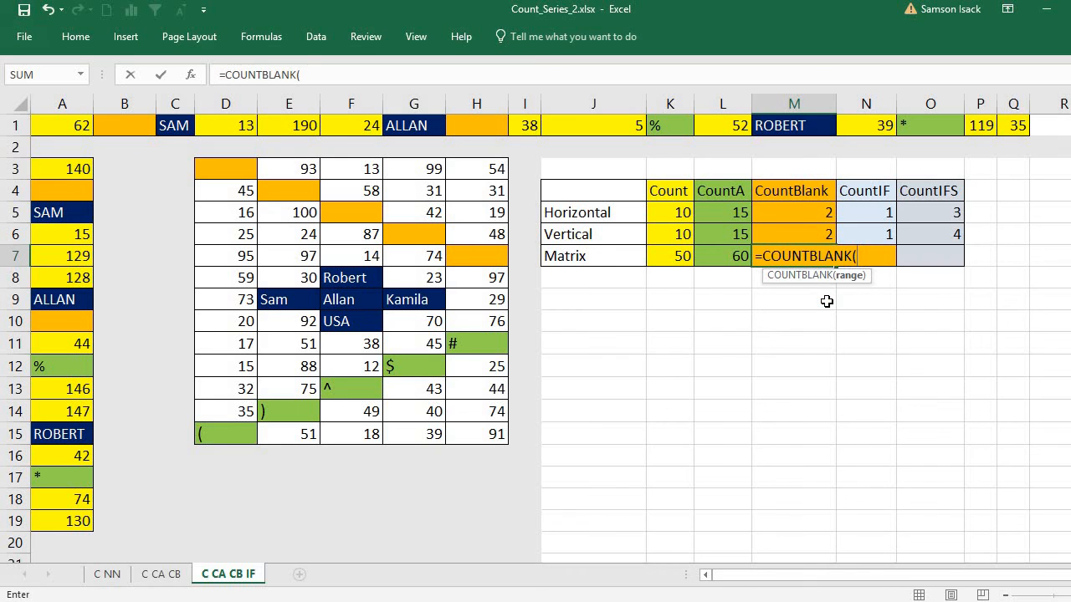
text(Sq)
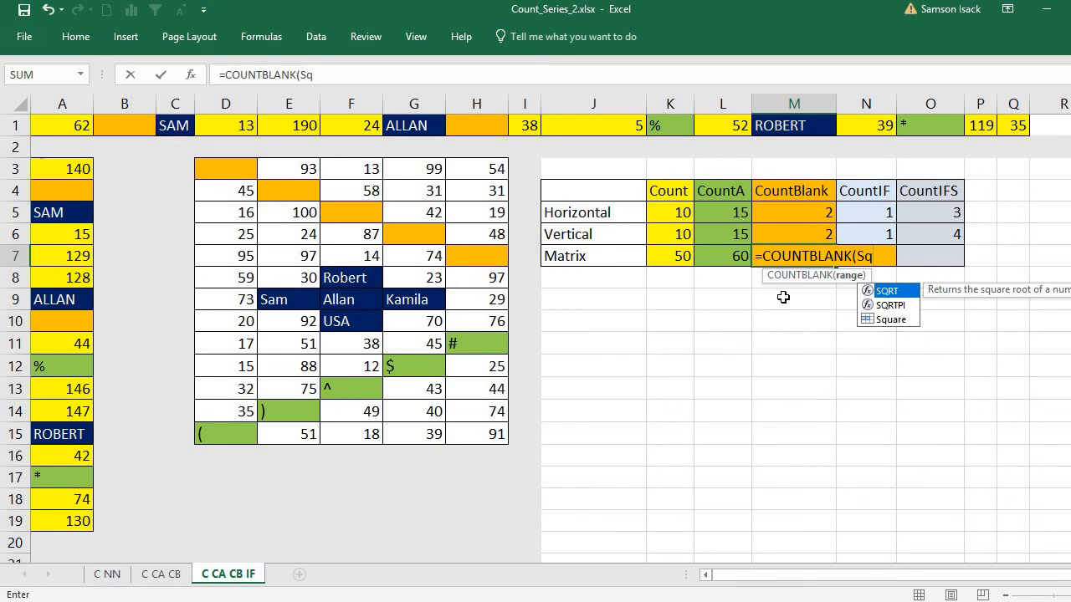
double_click(891, 320)
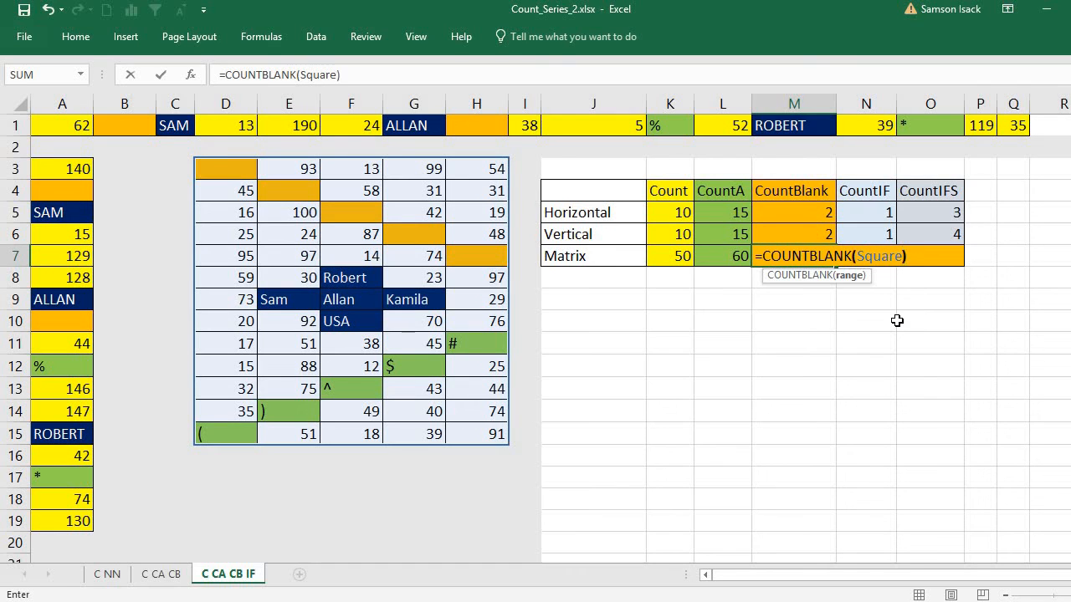
key(Return)
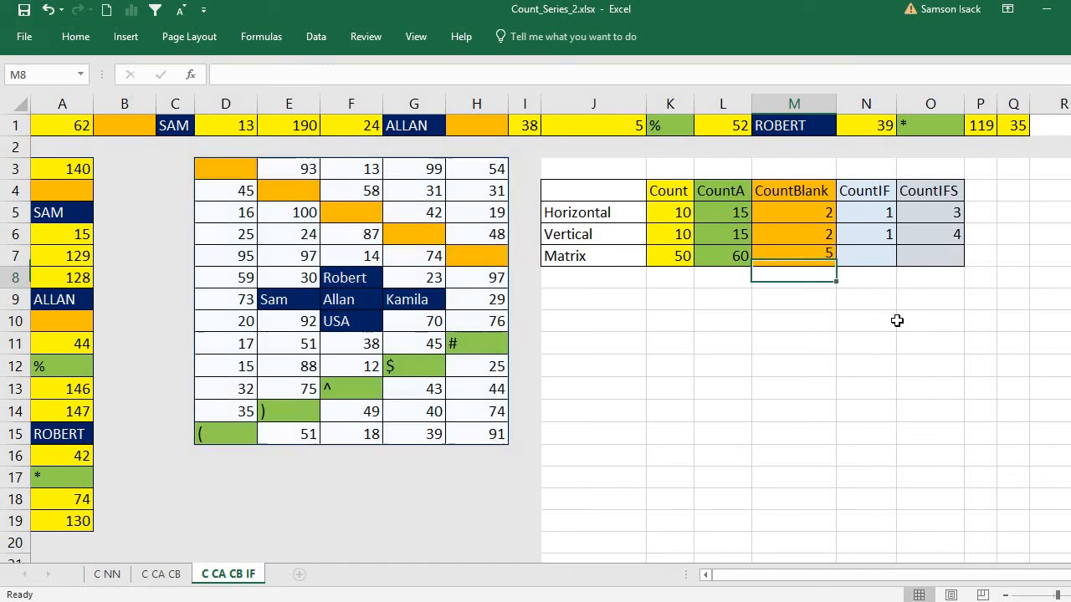
click(812, 254)
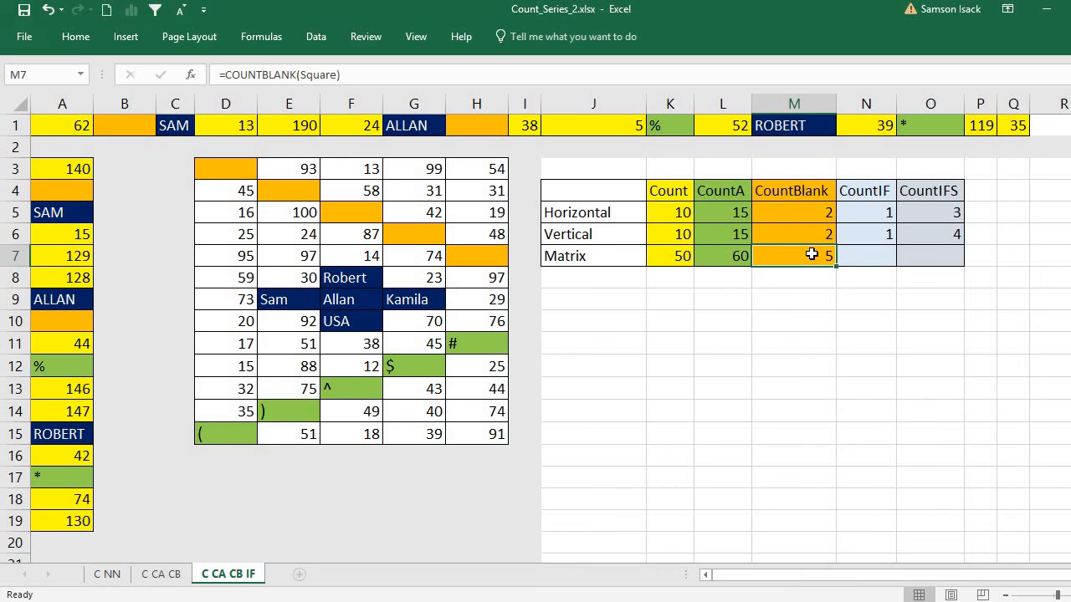
Step: Start a COUNTIF formula in N7 with the named range Square and the criterion ">90"
click(889, 260)
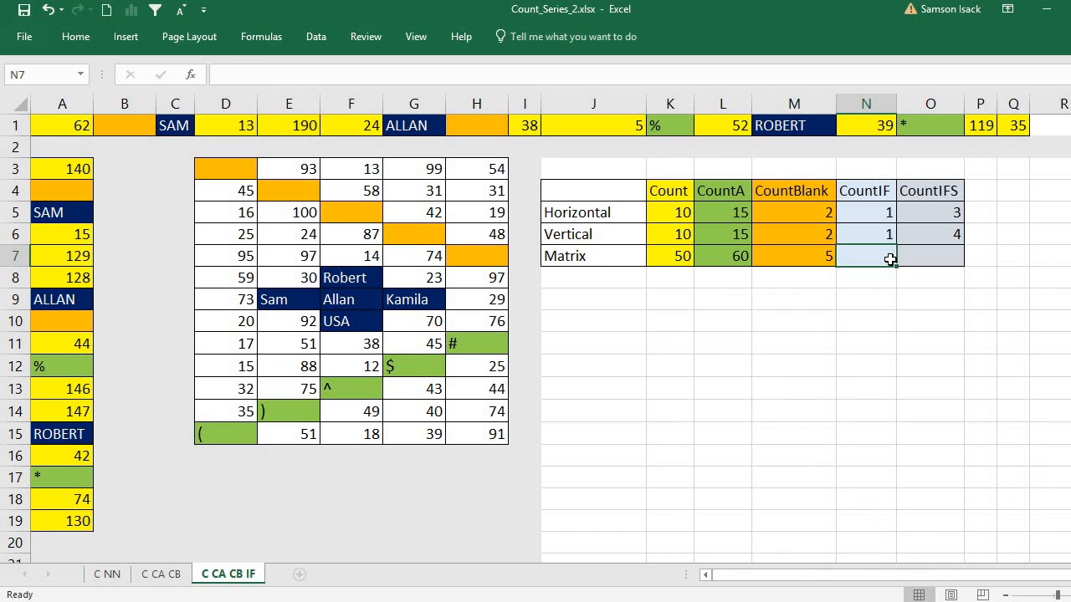
text(=C)
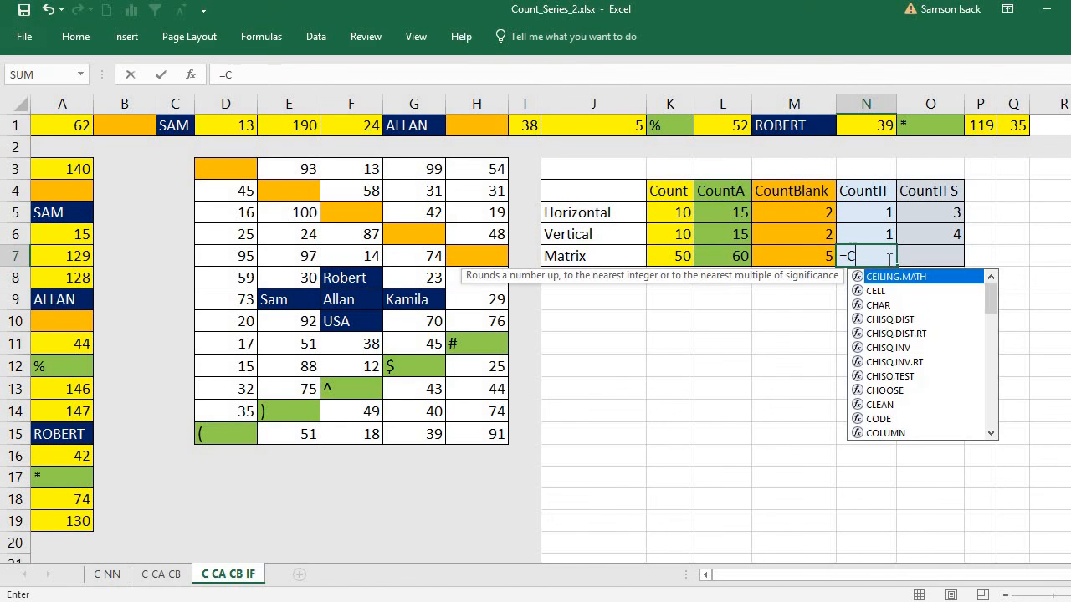
text(ountI)
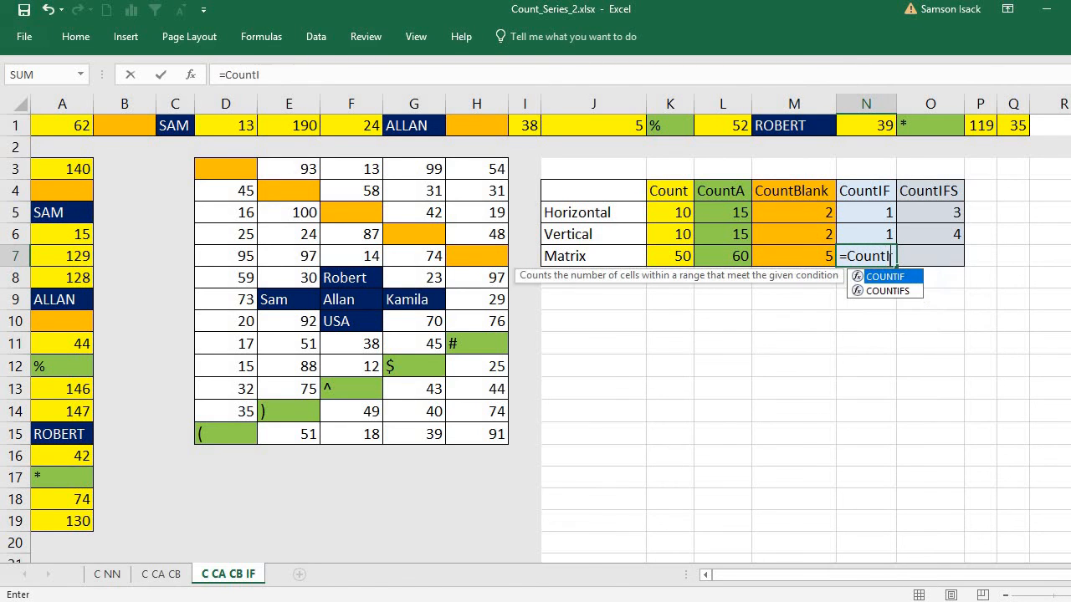
text(F()
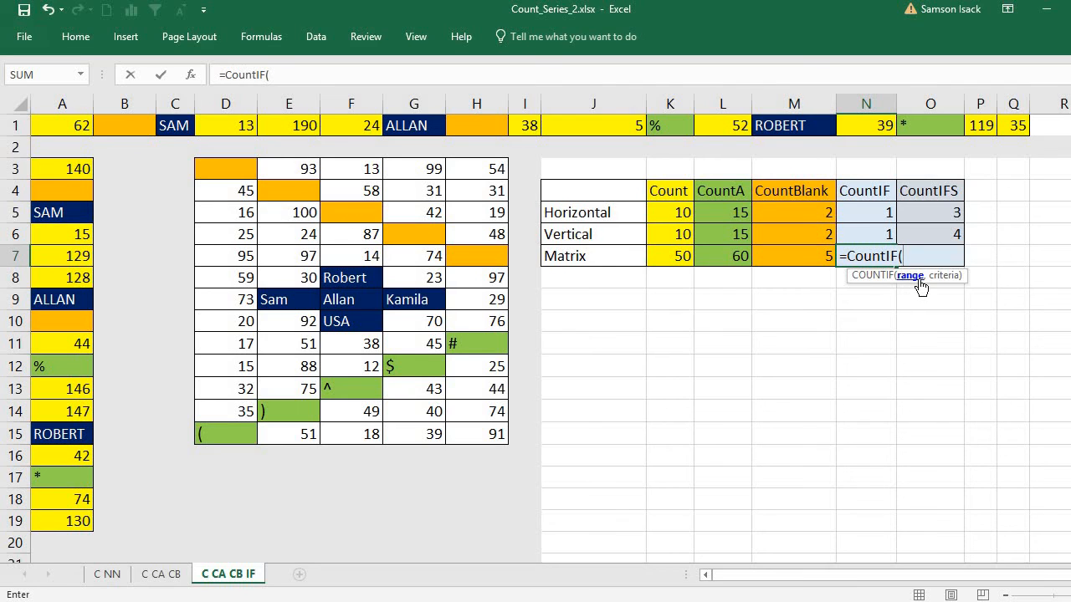
text(S)
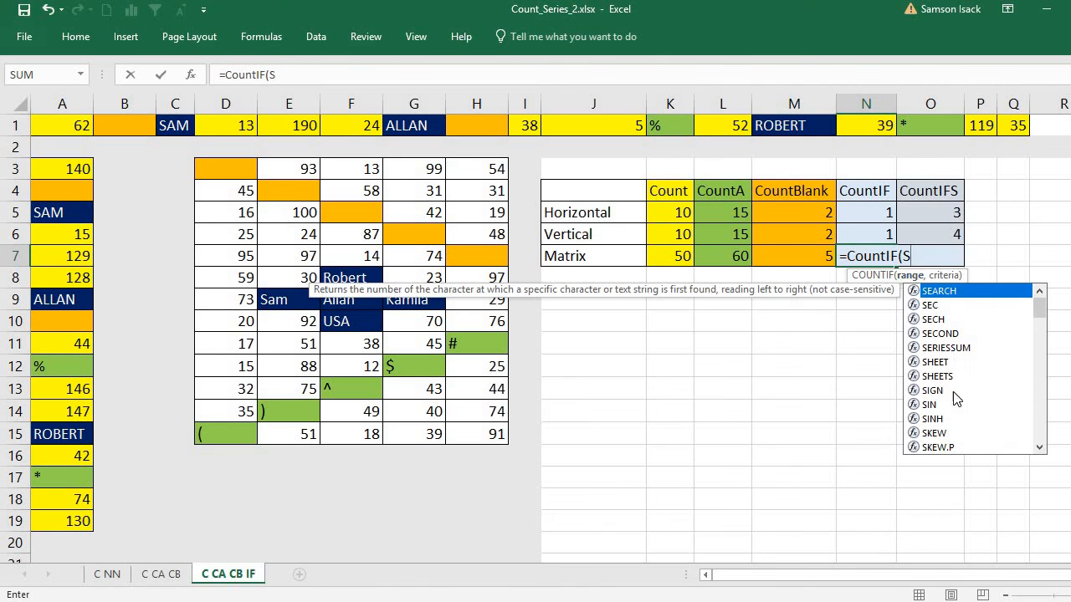
text(quare)
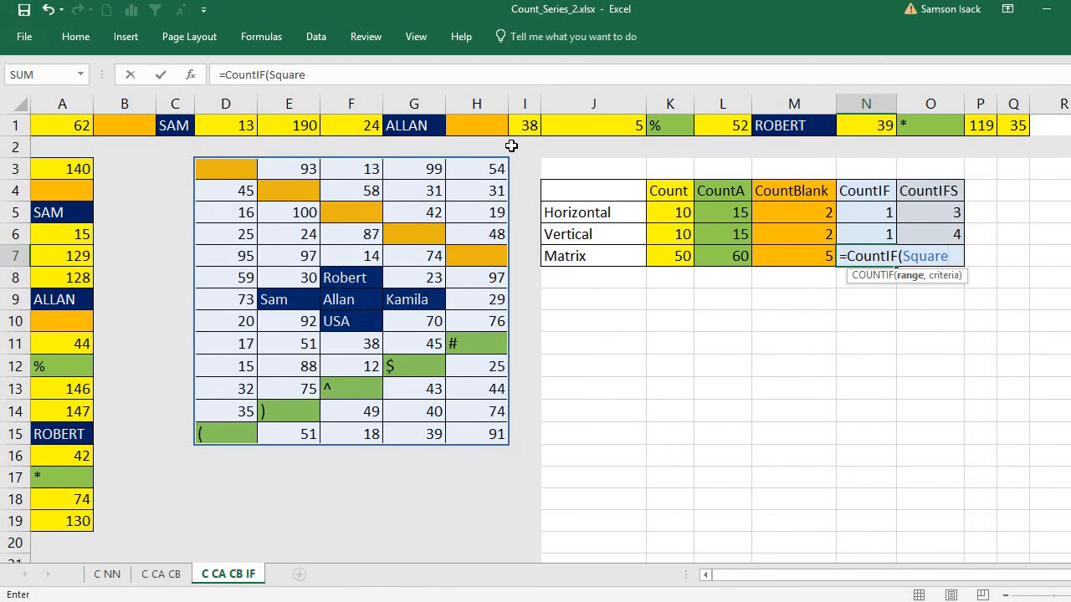
text(,">90",Square,)
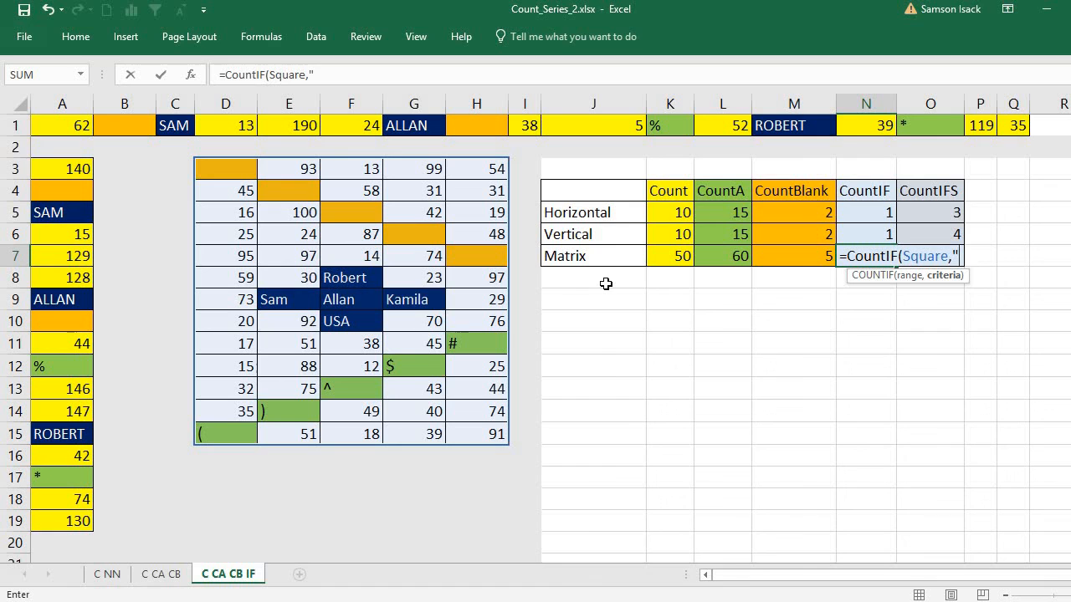
text(>)
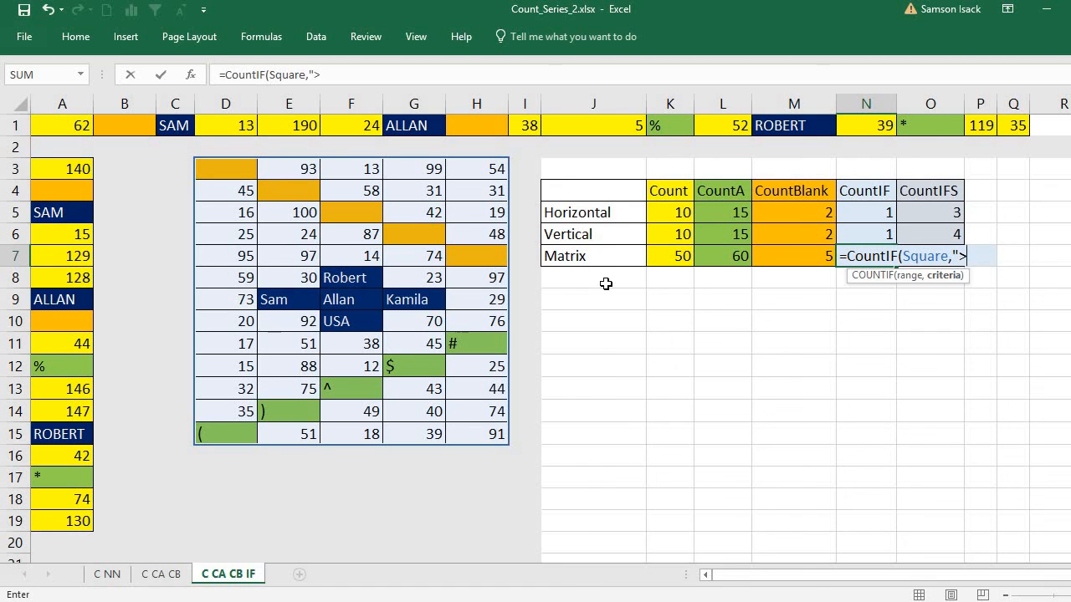
text(90",)
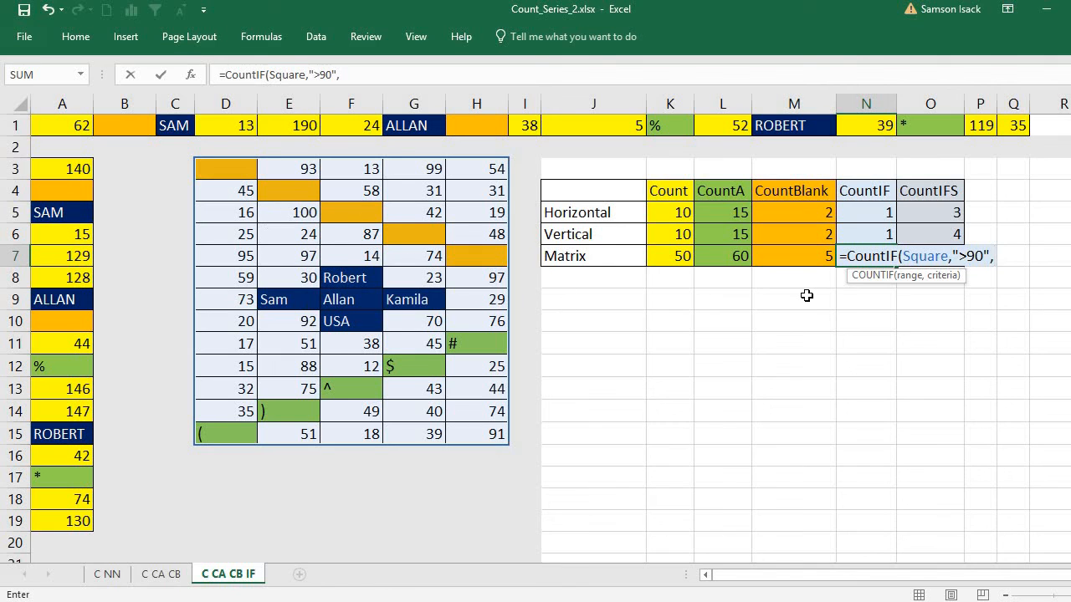
text(Sq)
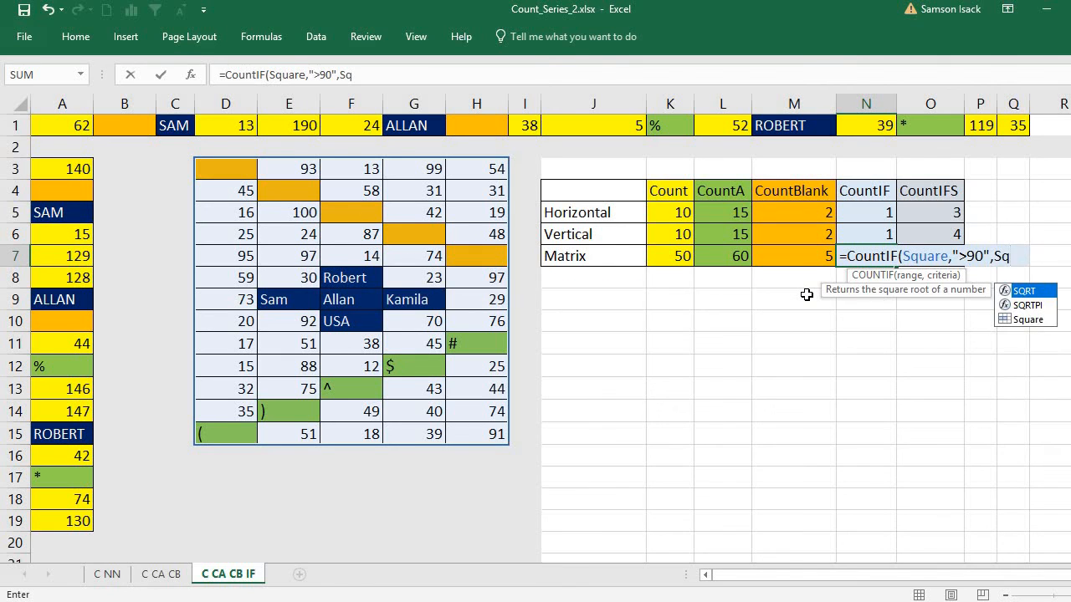
text(uare)
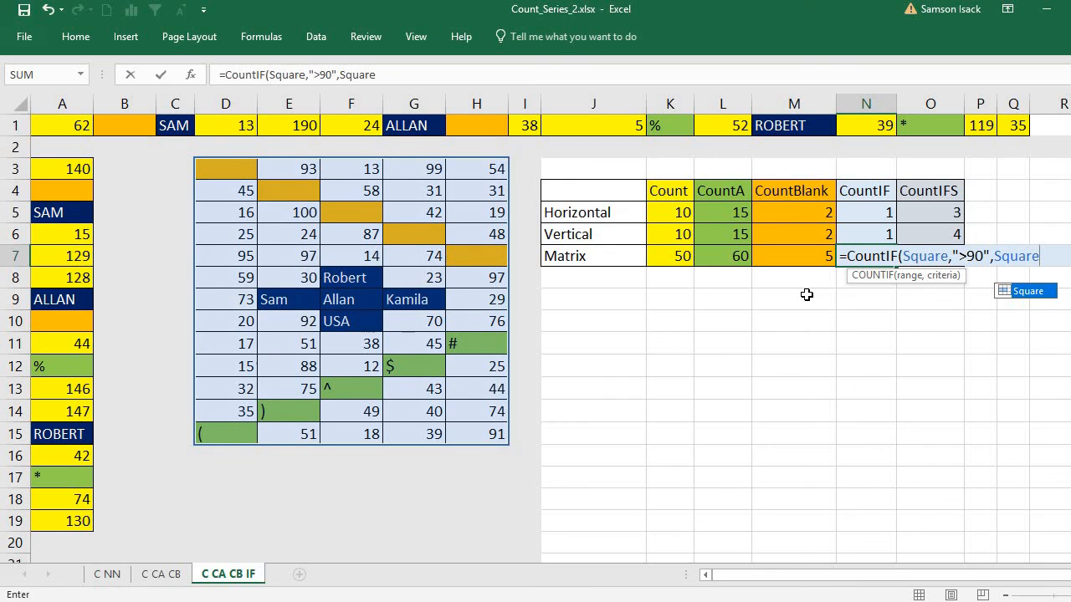
text(,)
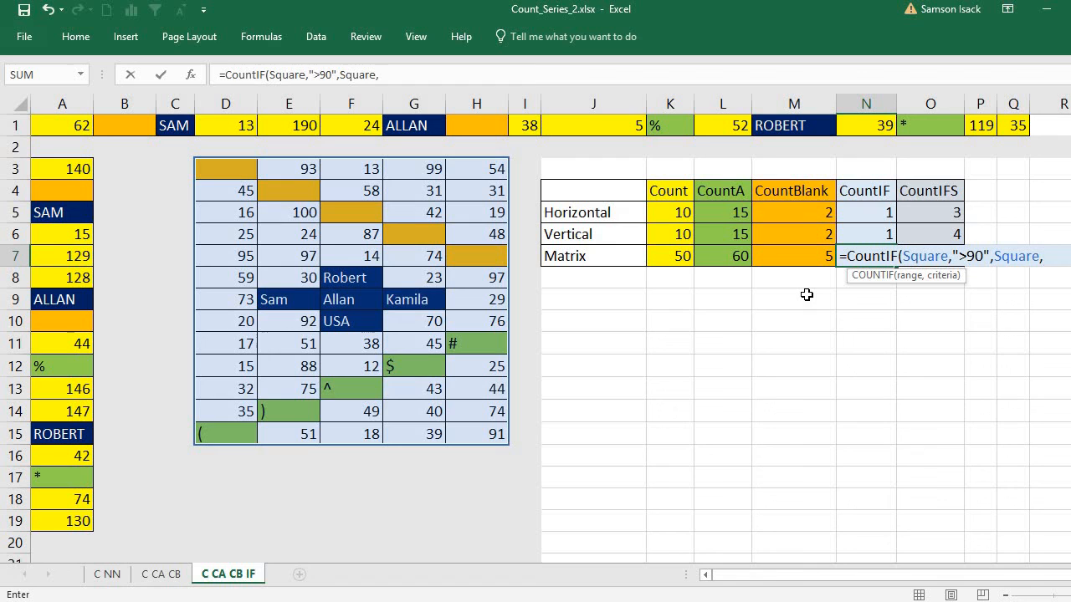
key(BackSpace)
key(BackSpace)
key(BackSpace)
key(BackSpace)
key(BackSpace)
key(BackSpace)
key(BackSpace)
key(BackSpace)
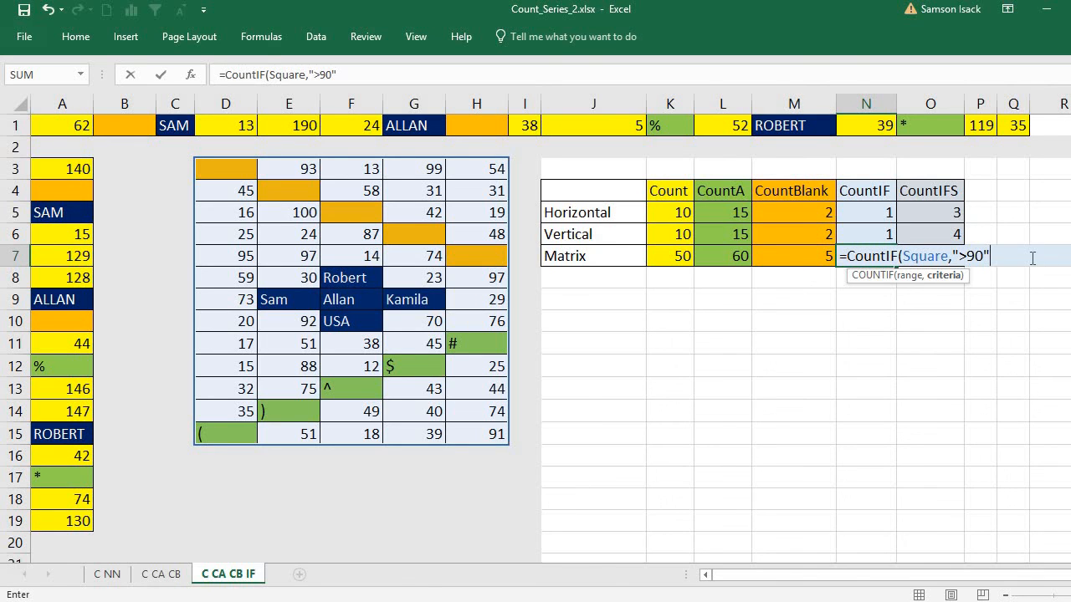
Step: Complete the COUNTIF formula in N7 with its single range and criterion, and check its arguments
text())
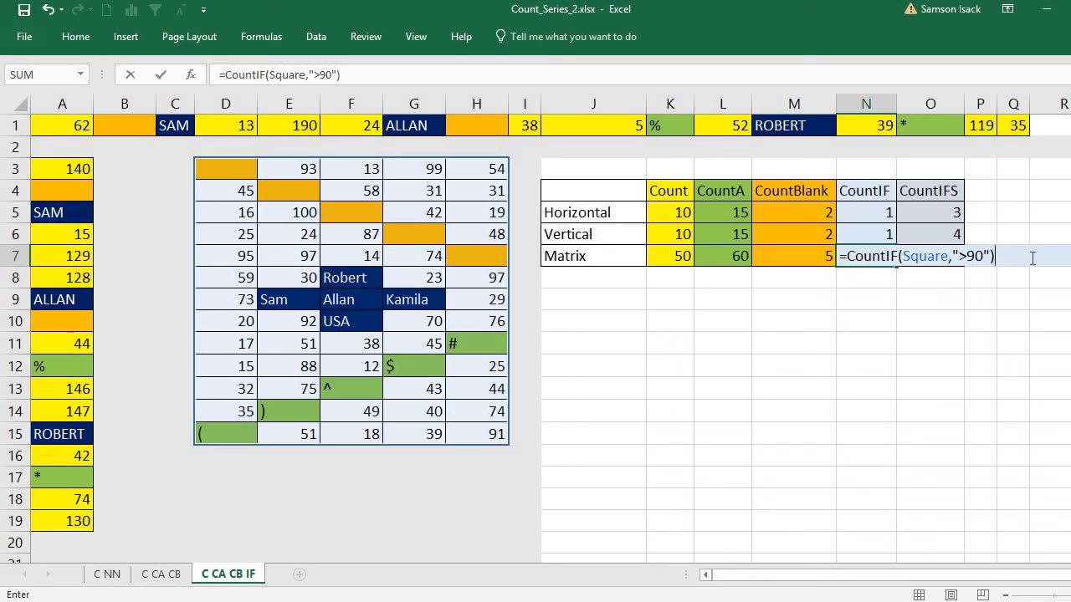
key(Return)
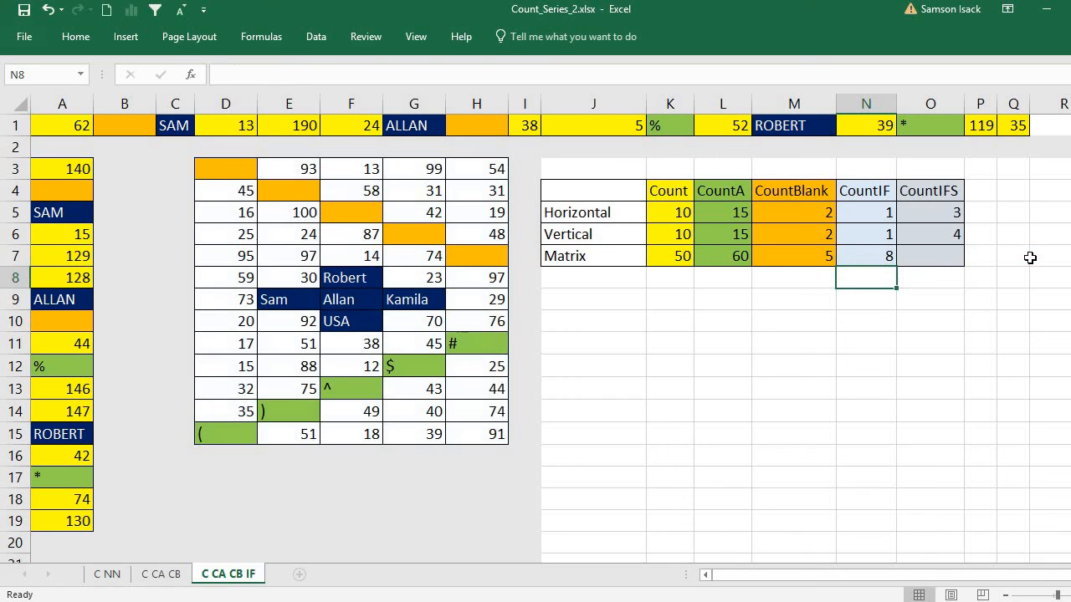
click(886, 255)
double_click(886, 255)
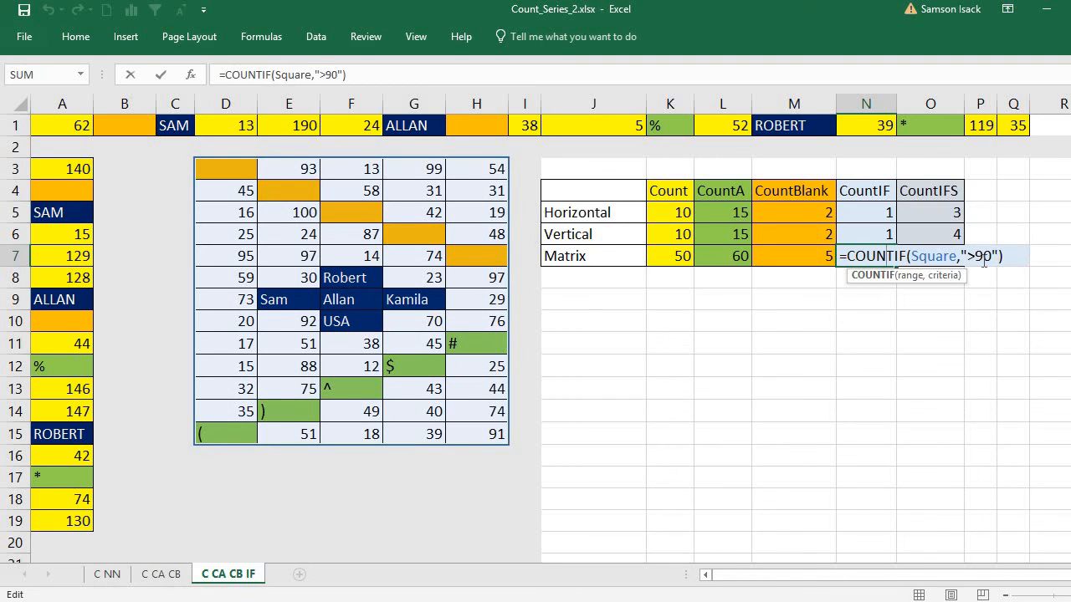
key(Return)
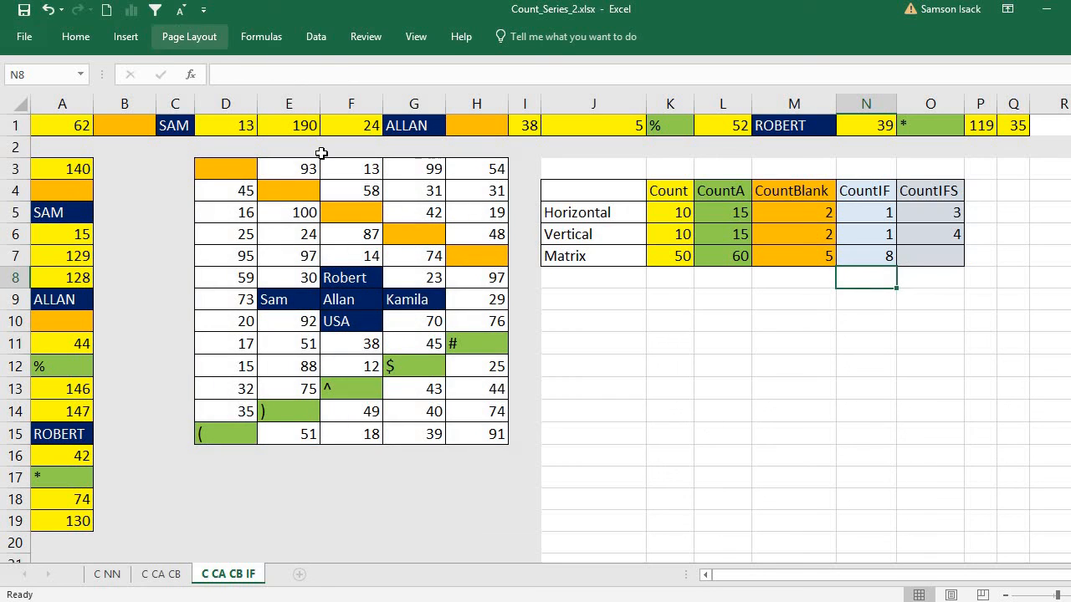
Step: Examine the matrix cells in D3:H15 that are greater than 90 against the COUNTIF formula in N7
click(304, 165)
click(416, 170)
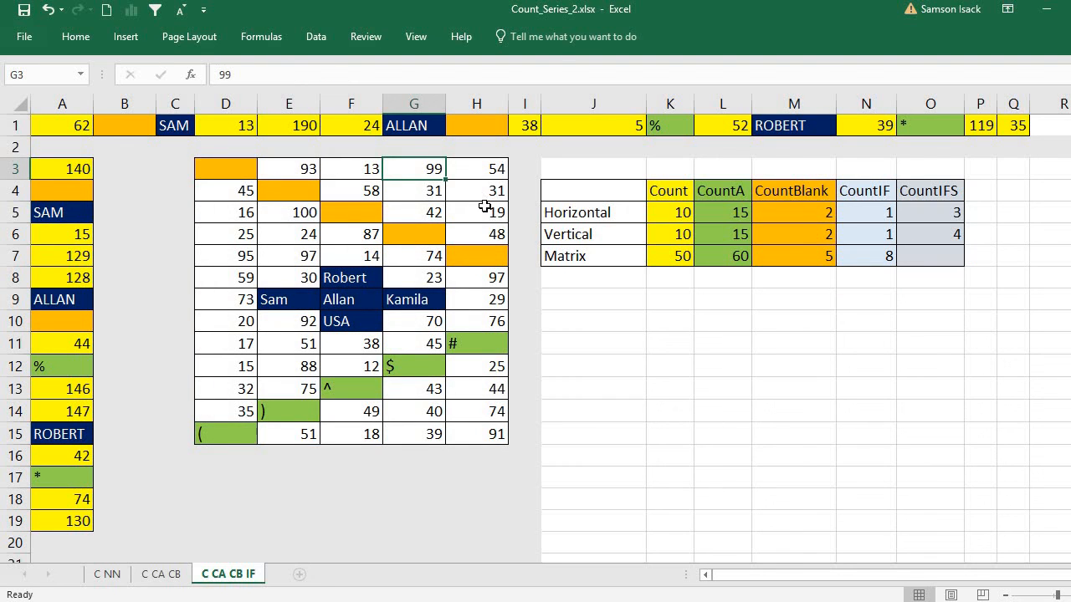
click(282, 211)
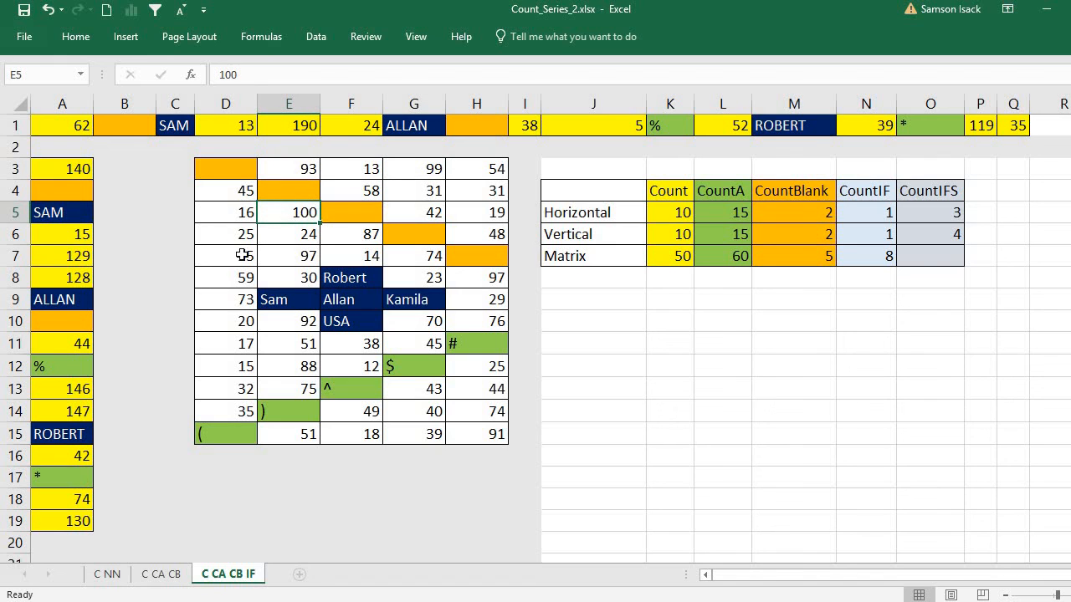
click(242, 256)
click(292, 251)
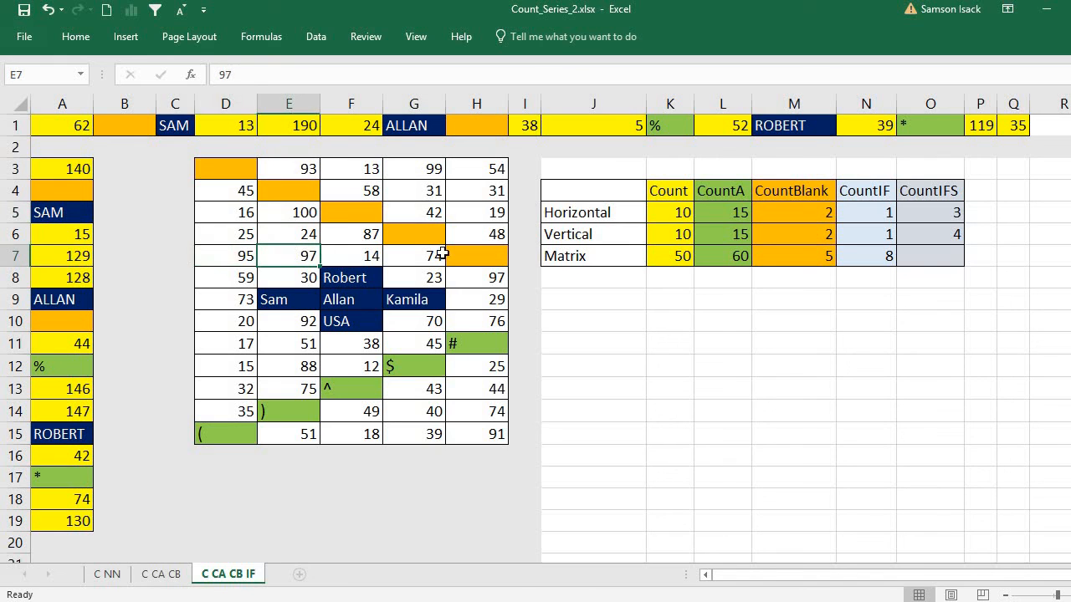
click(473, 282)
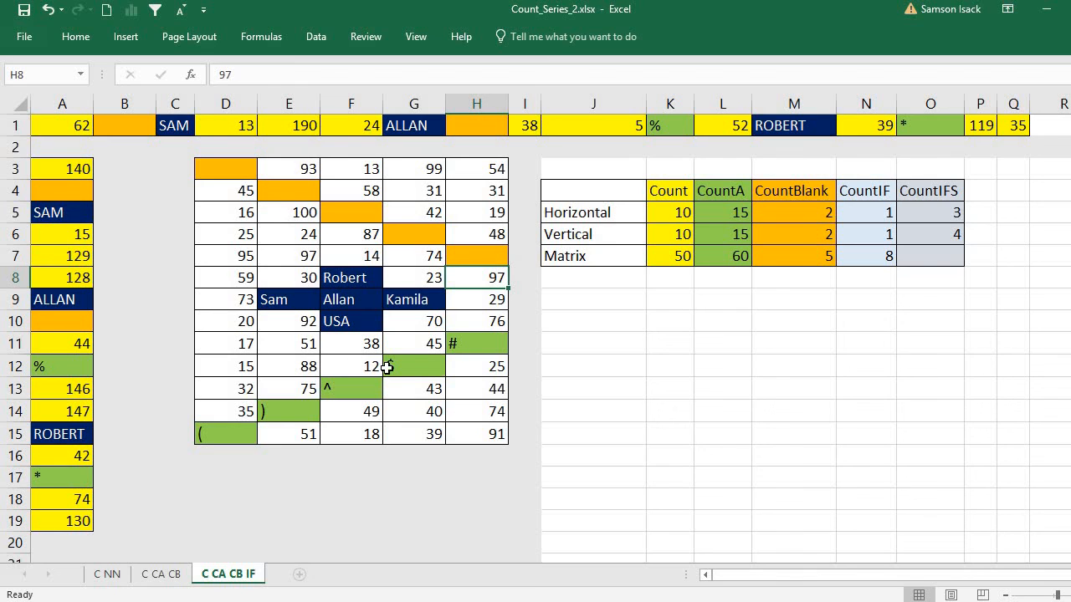
click(496, 434)
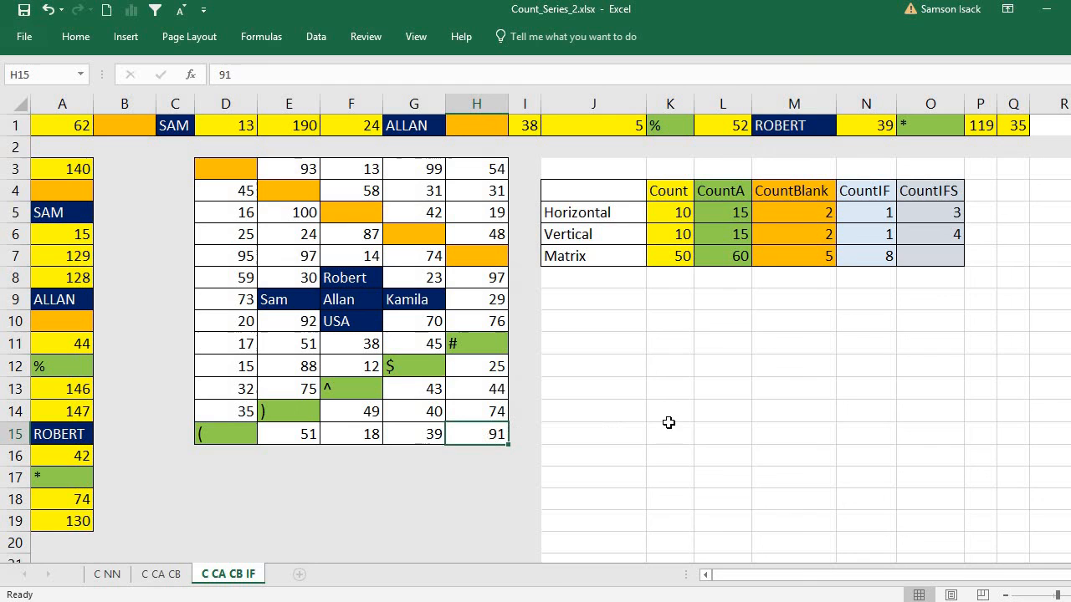
double_click(858, 258)
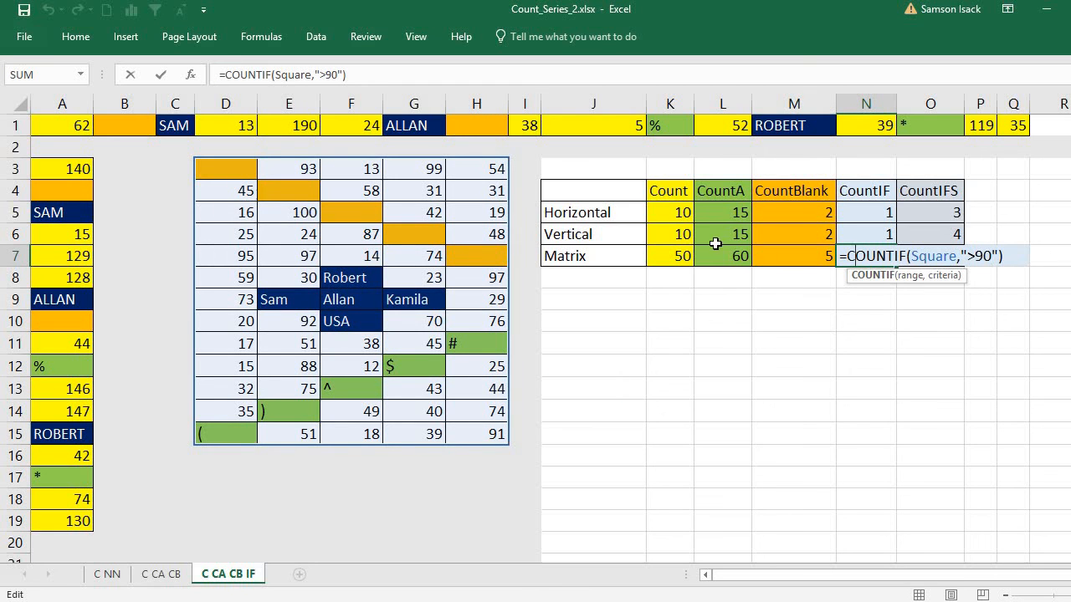
key(Return)
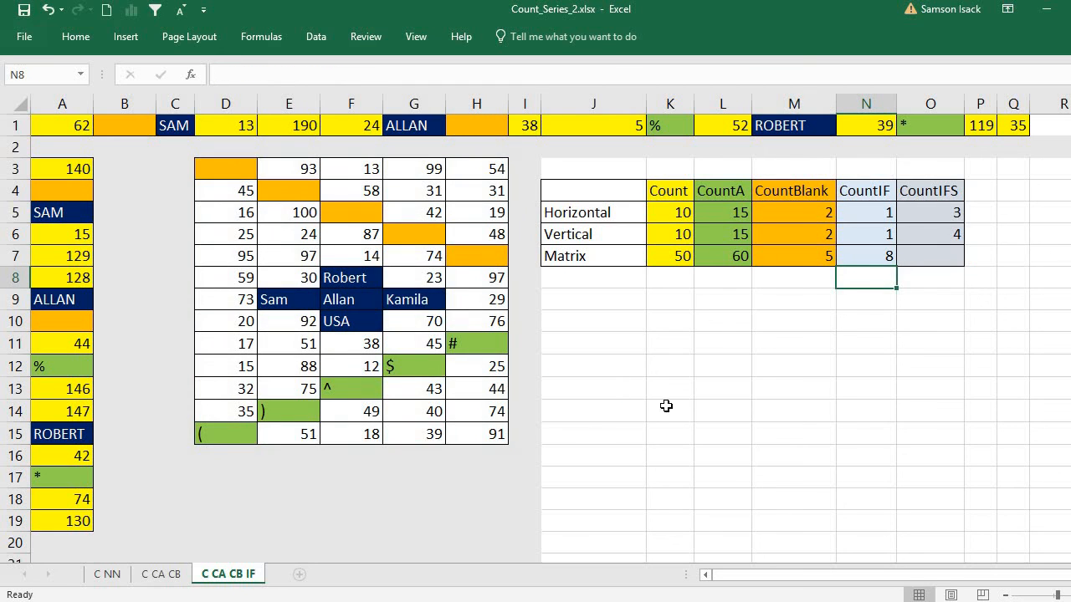
click(463, 439)
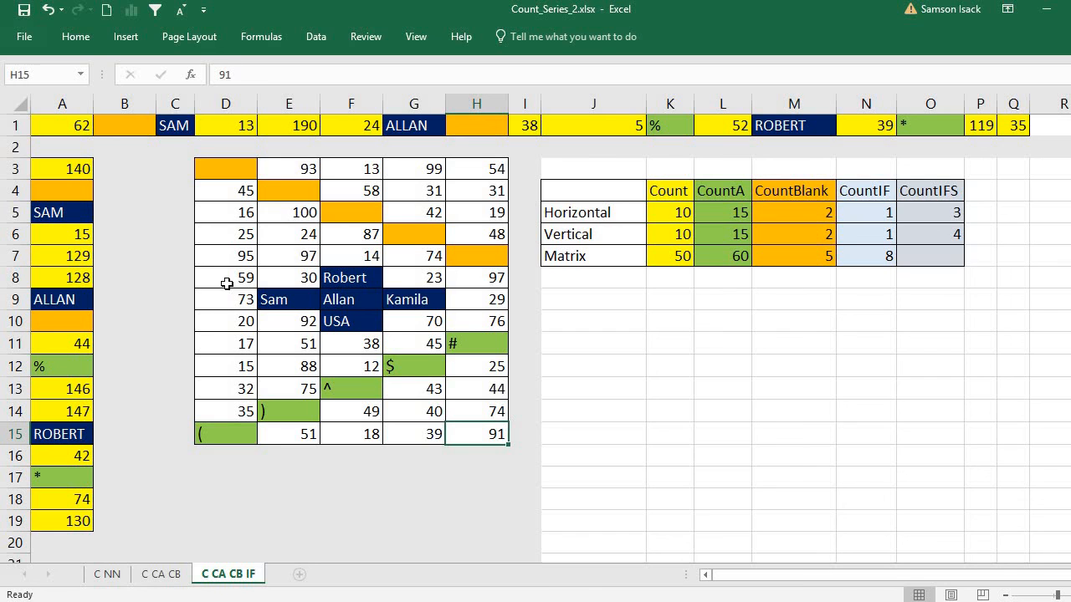
click(485, 281)
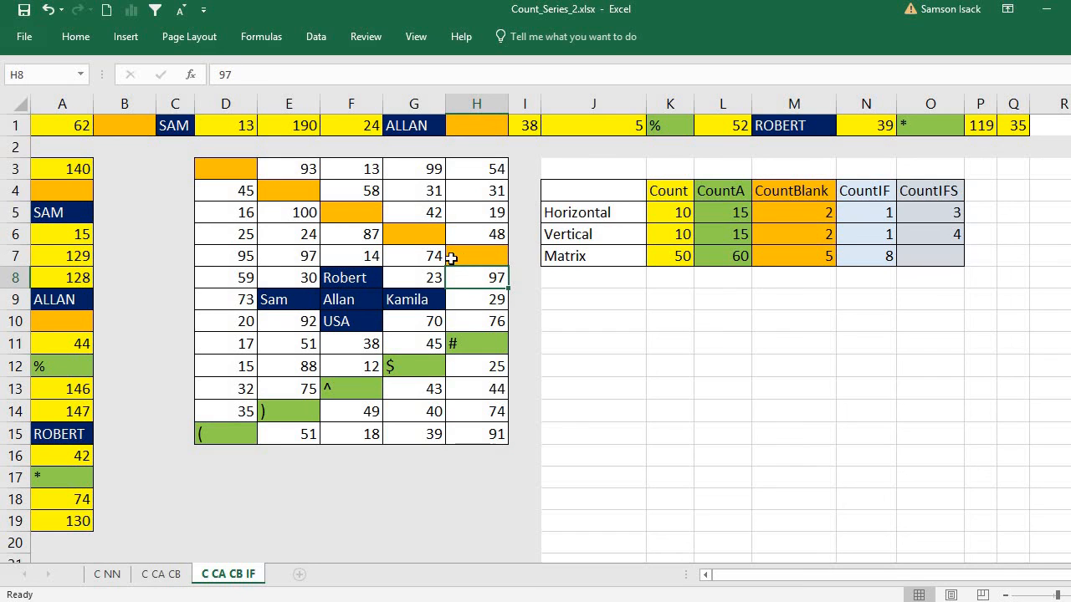
Step: Check the remaining values above 90 in rows 3 to 7 of the matrix, and review the COUNTIF formula in N7
click(289, 259)
click(244, 256)
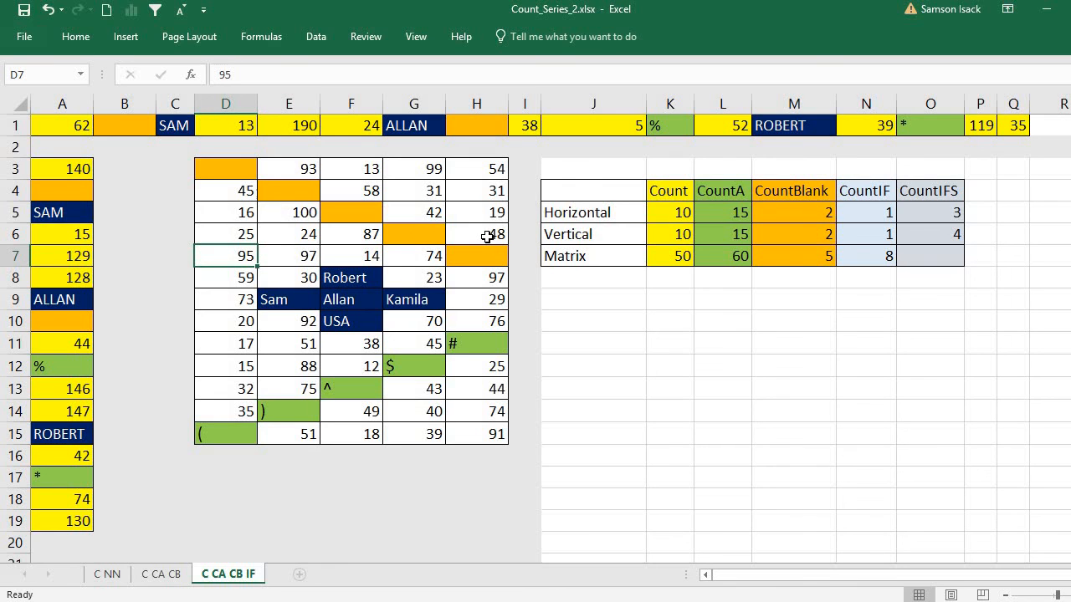
click(289, 213)
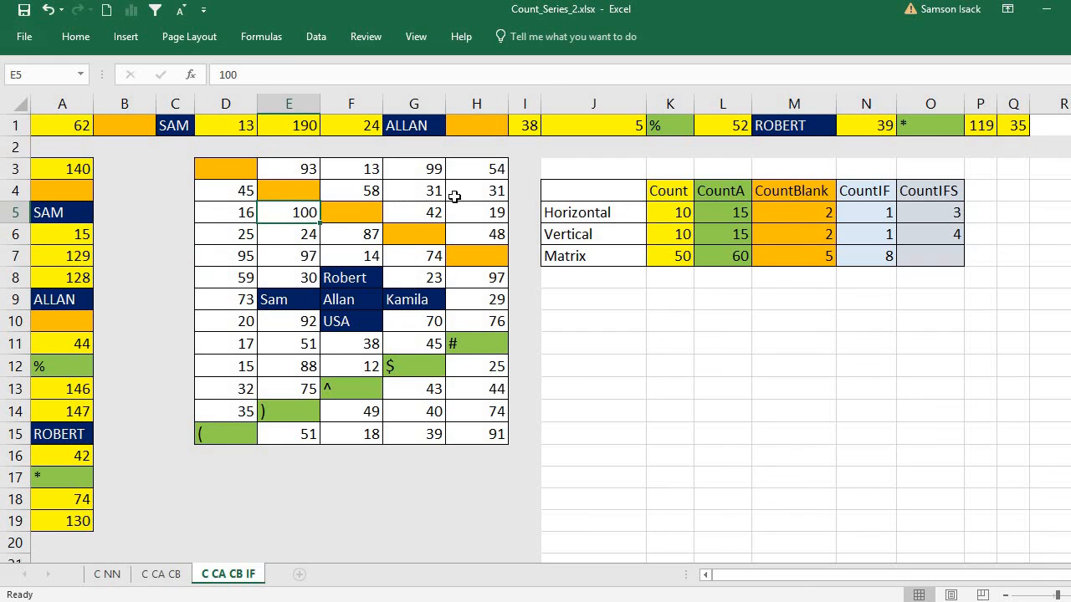
click(282, 170)
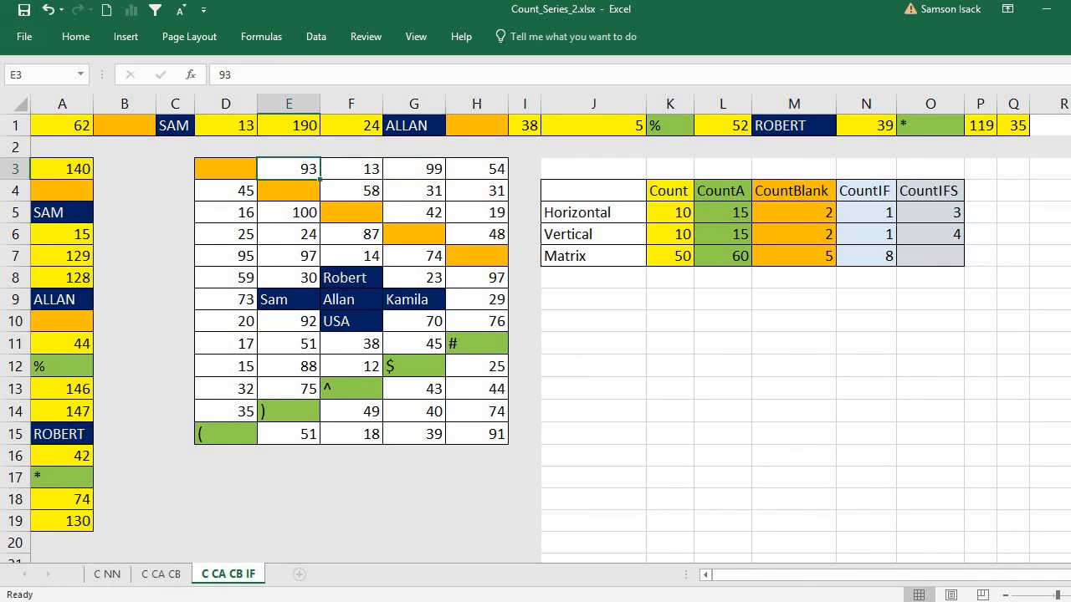
click(871, 259)
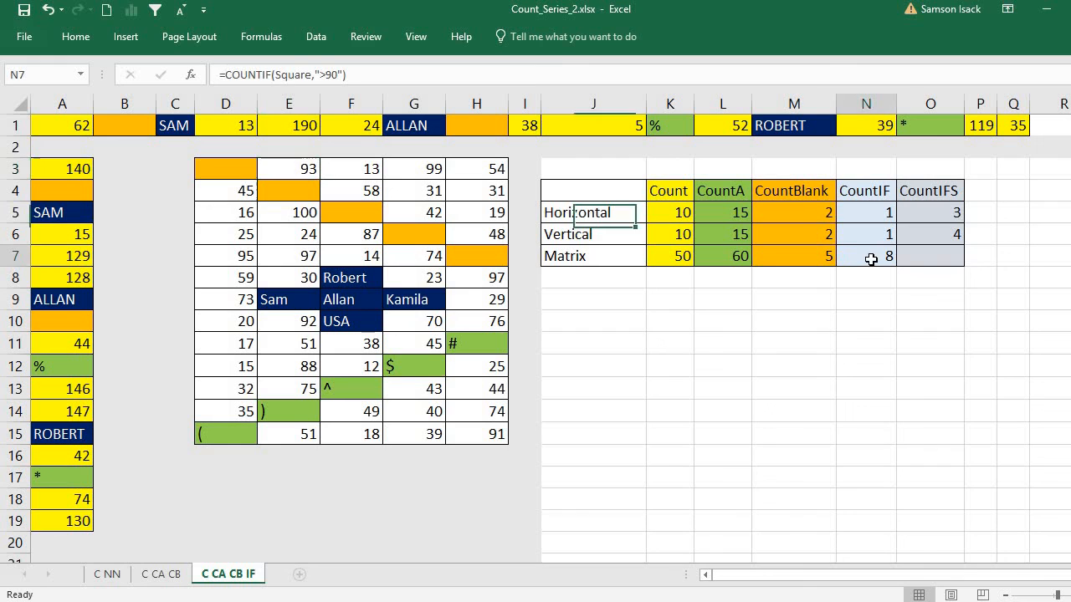
Step: Start a COUNTIFS formula in O7 with the named range Square and the first criterion ">90"
double_click(933, 262)
text(+)
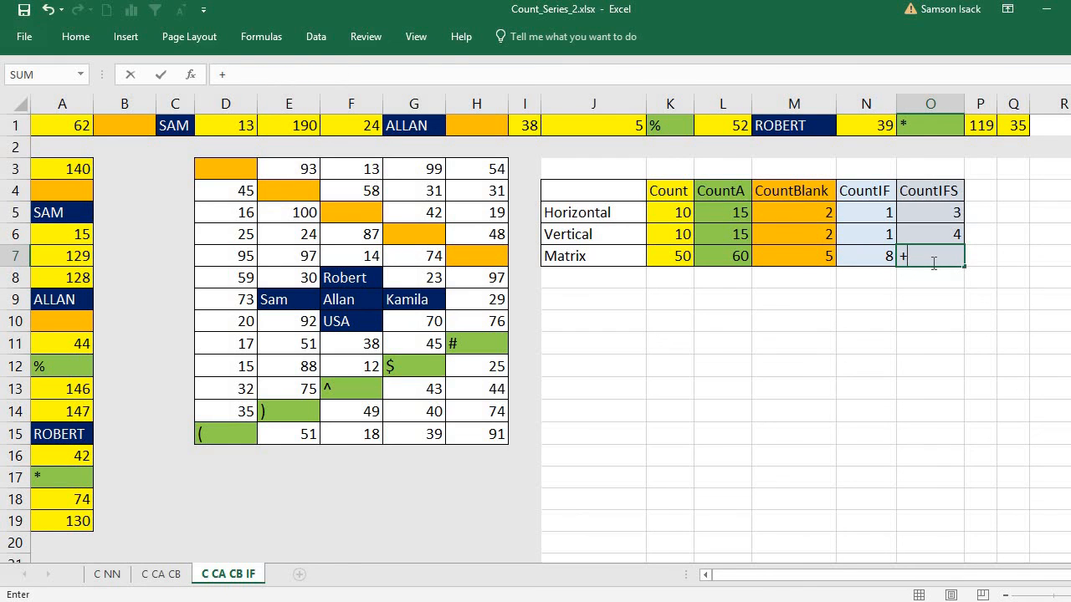
key(BackSpace)
text(=C)
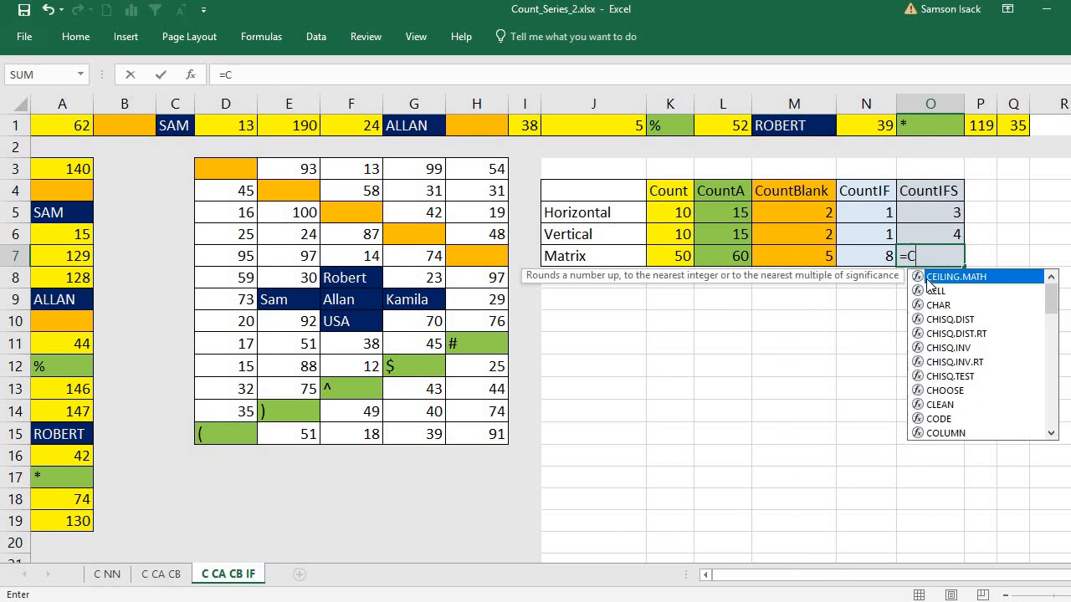
text(OUNTIFS)
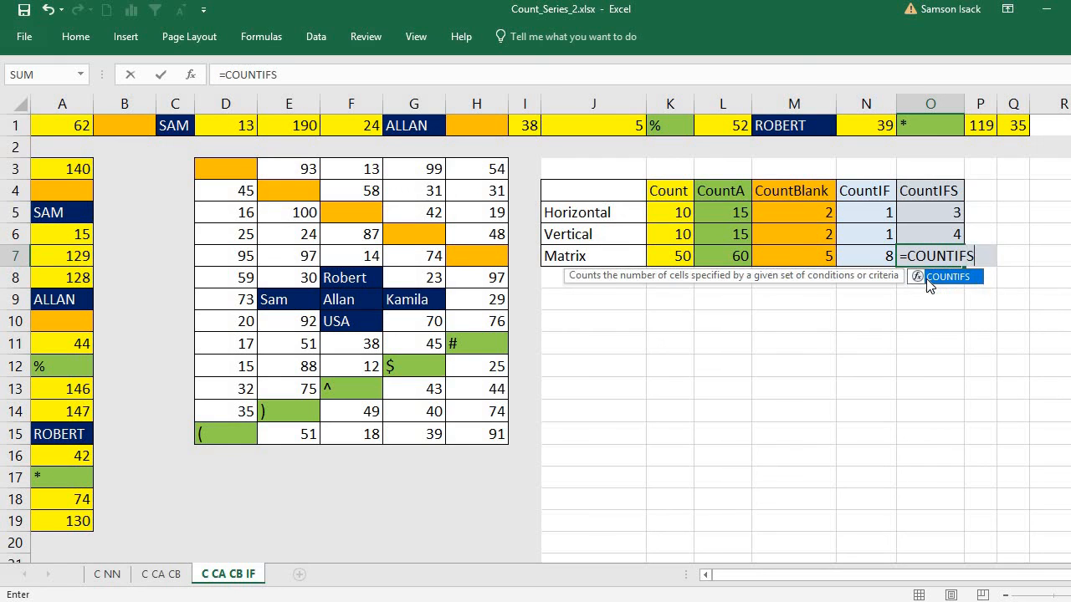
double_click(927, 279)
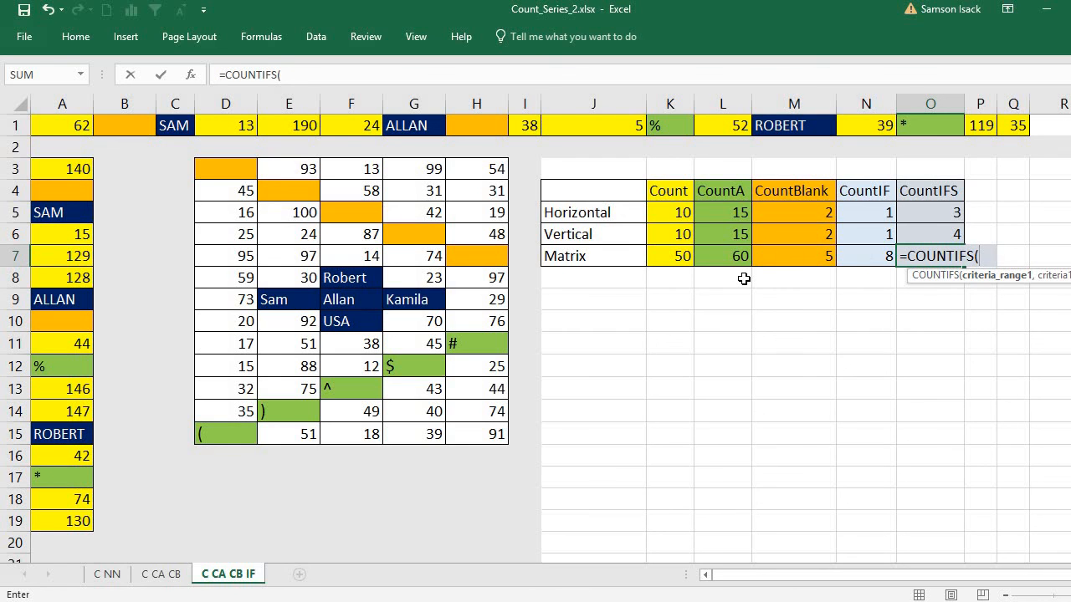
text(Square)
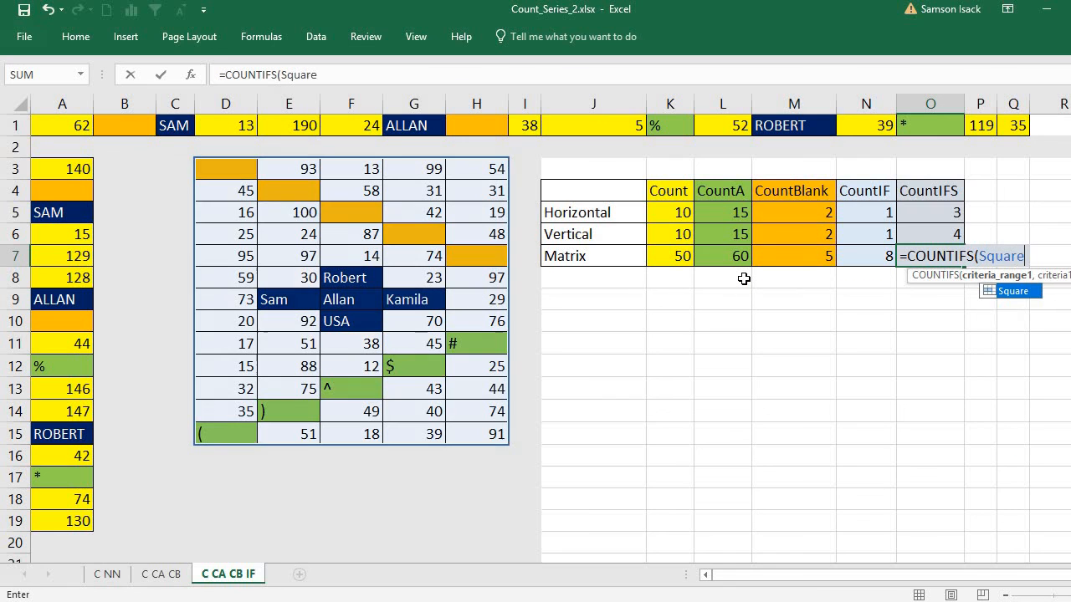
text(,)
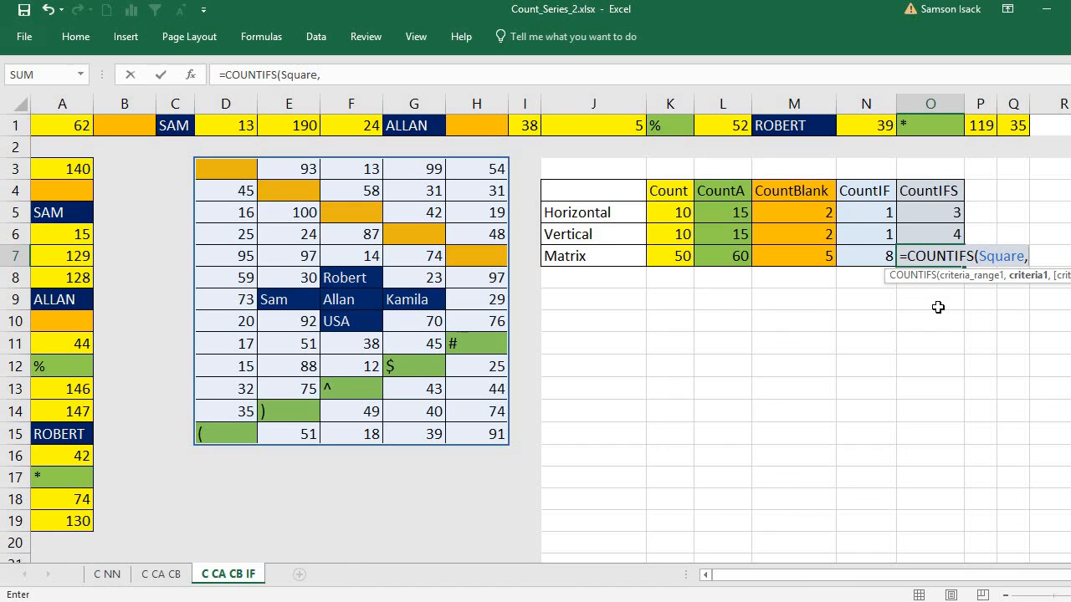
text(")
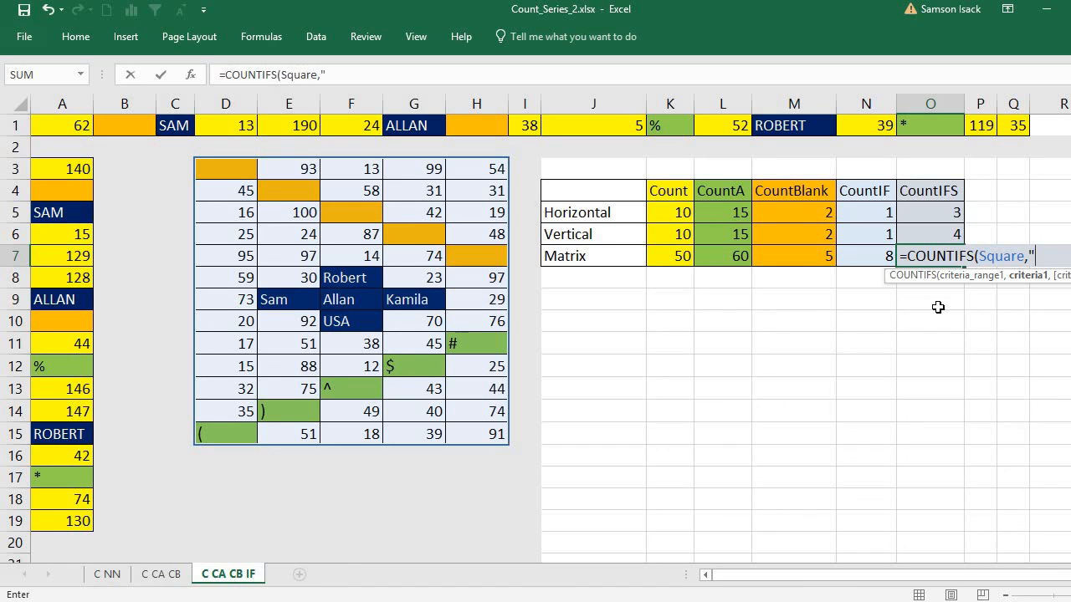
text(>90",)
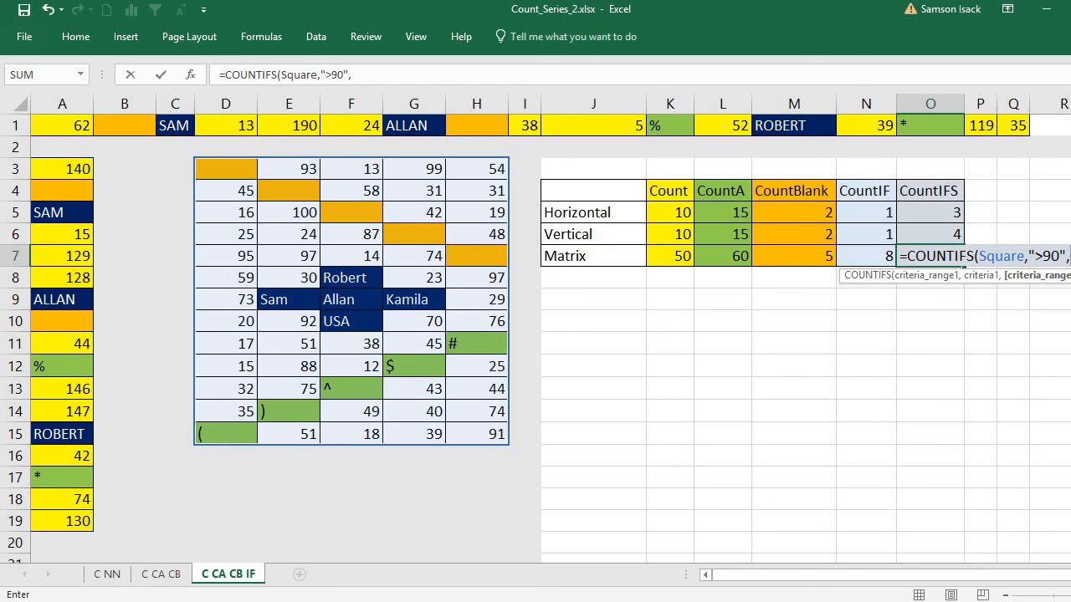
Step: Add Square as the second criteria range with a below-100 criterion in O7, and accept the suggested formula correction
scroll(549, 338, right, 2)
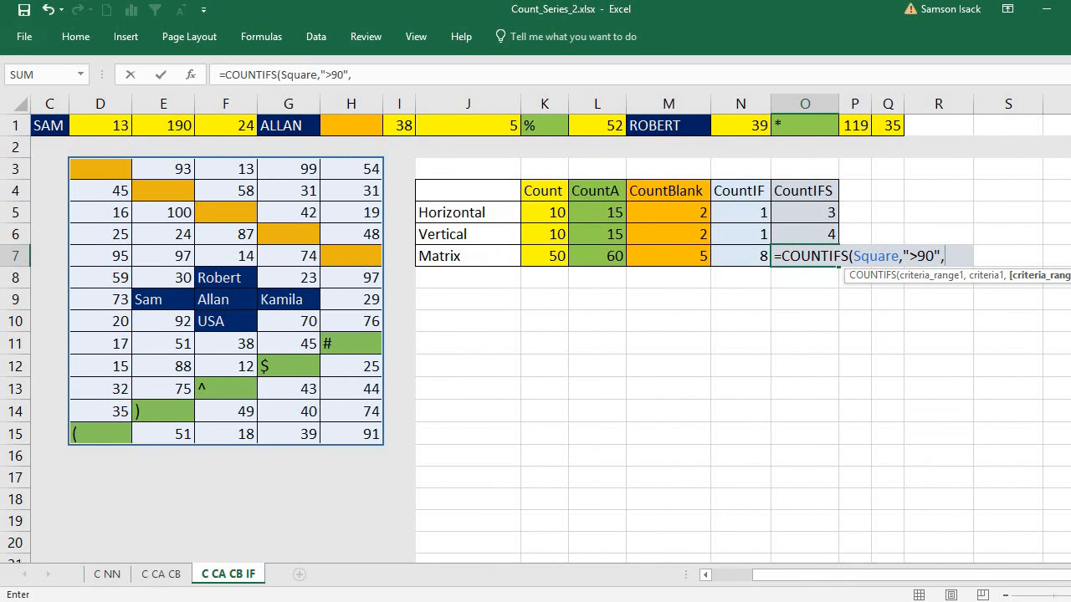
text(Square)
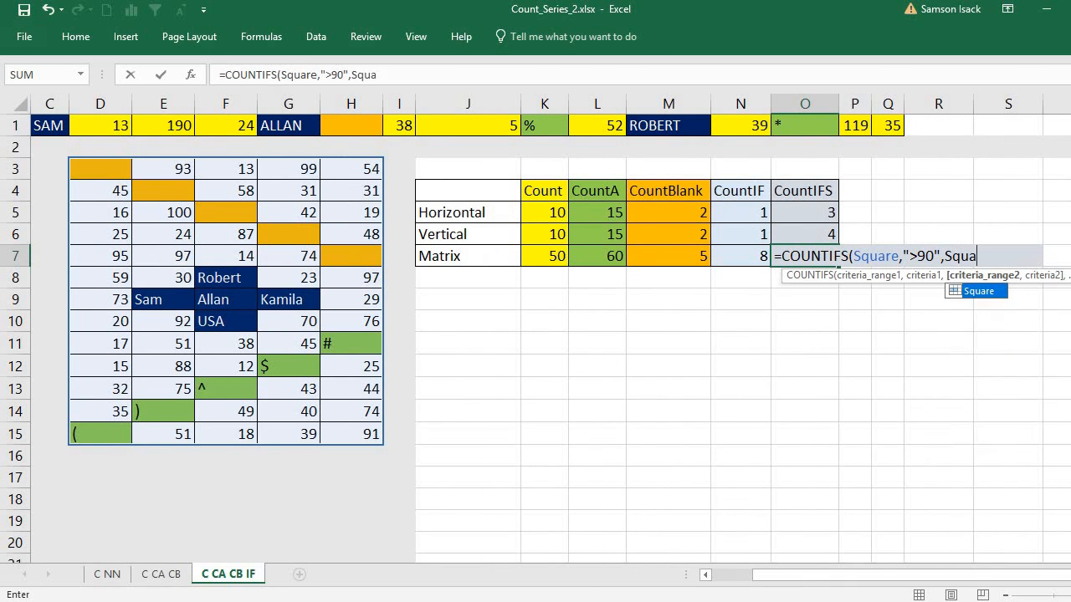
text(,)
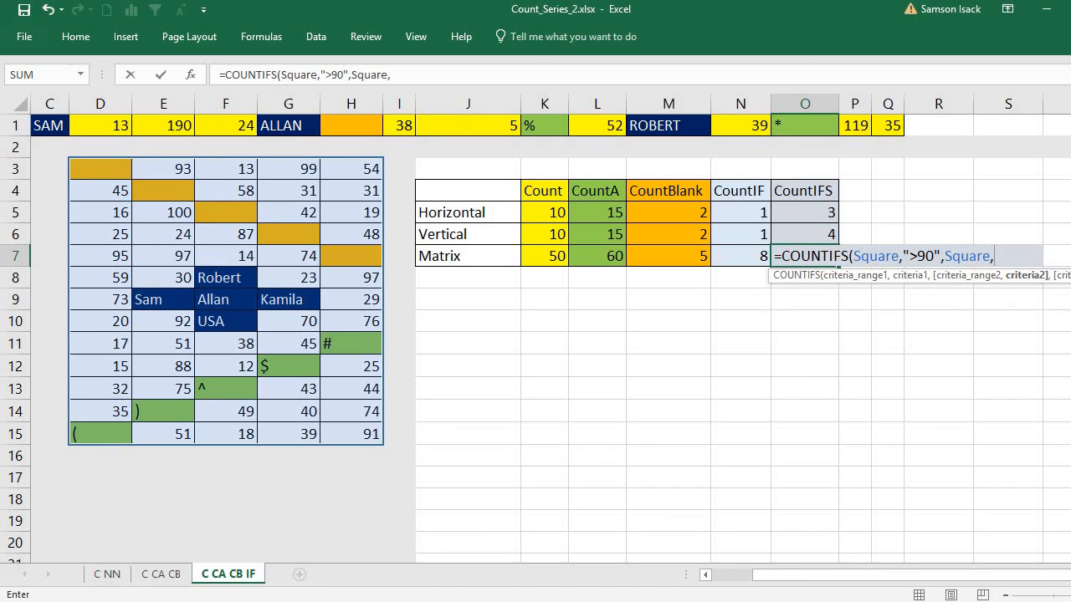
text("<100)
text("))
key(Return)
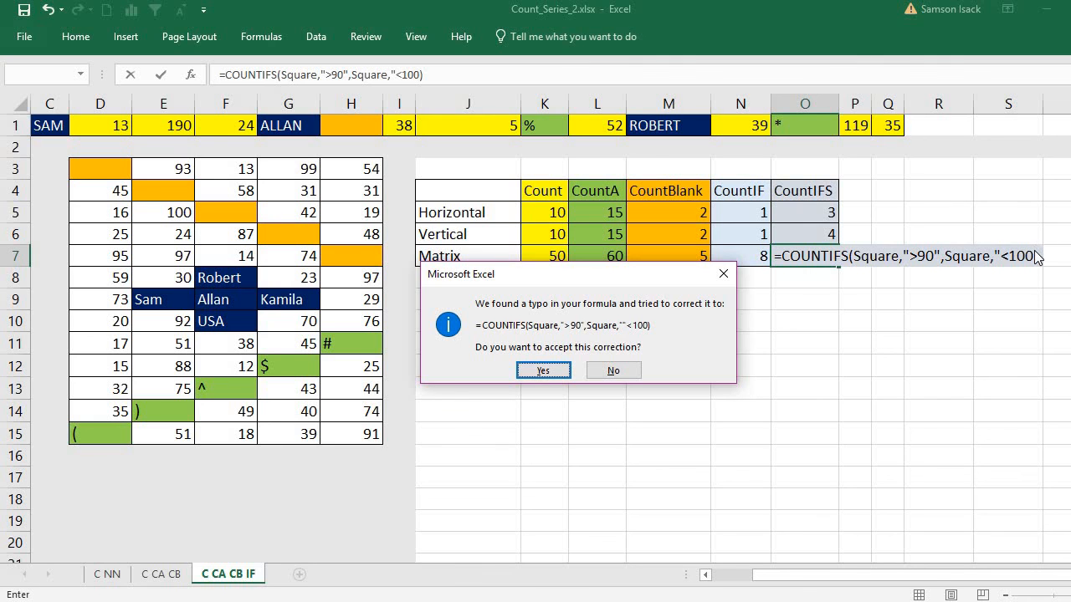
click(557, 369)
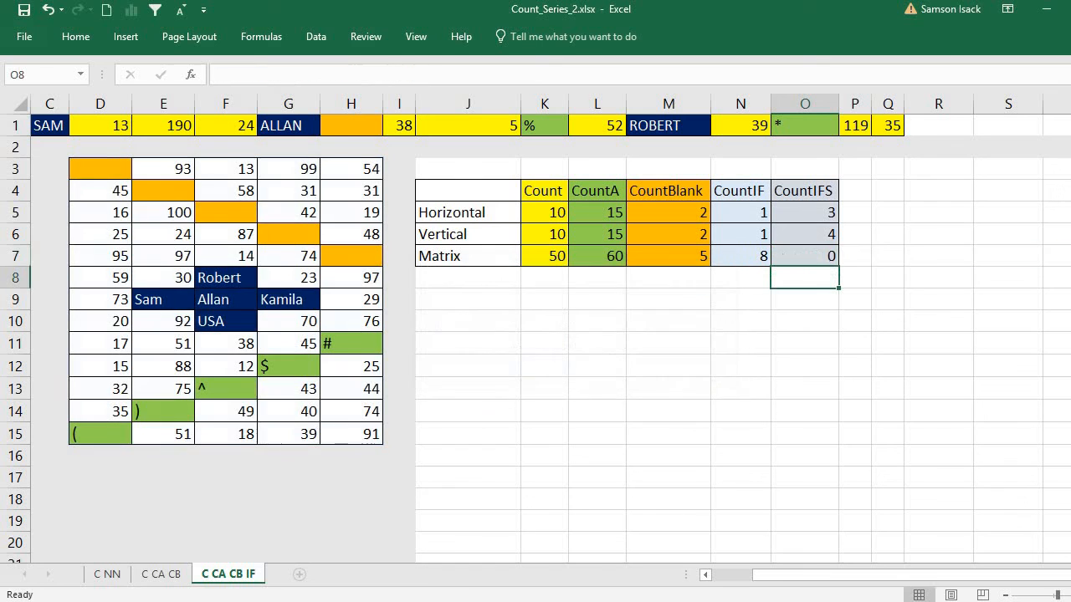
Step: Fix the quotation marks around the second criterion in O7 so the formula reads =COUNTIFS(Square,">90",Square,"<100")
click(826, 260)
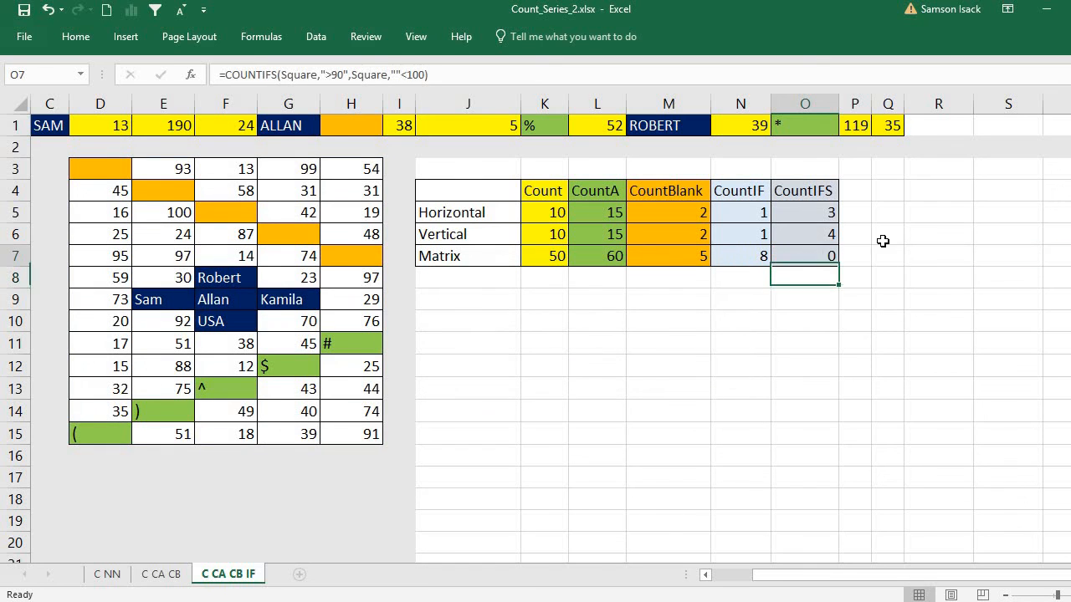
double_click(813, 254)
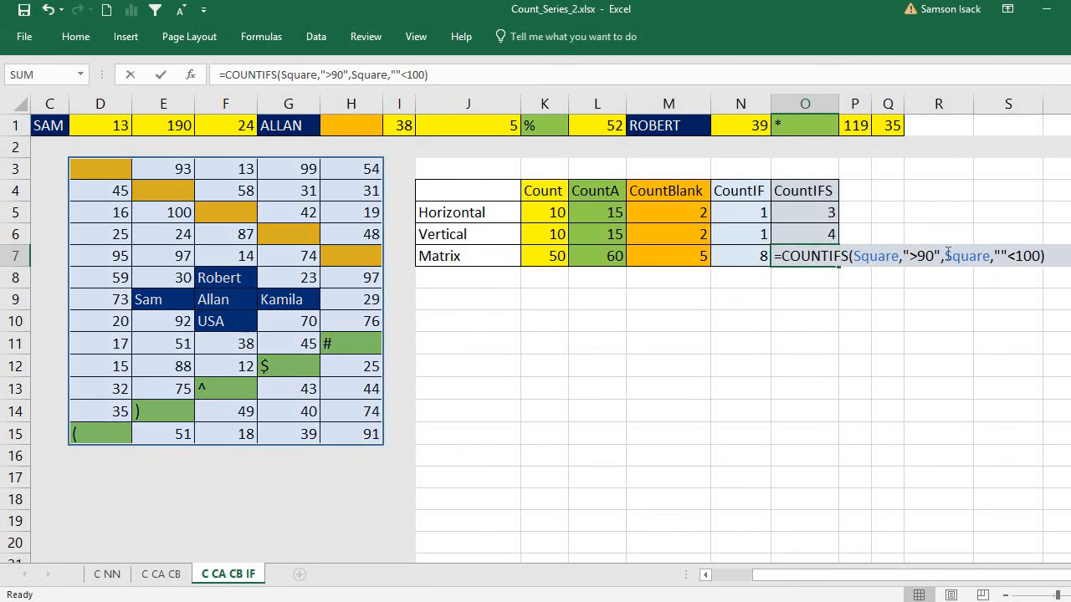
click(1001, 253)
key(BackSpace)
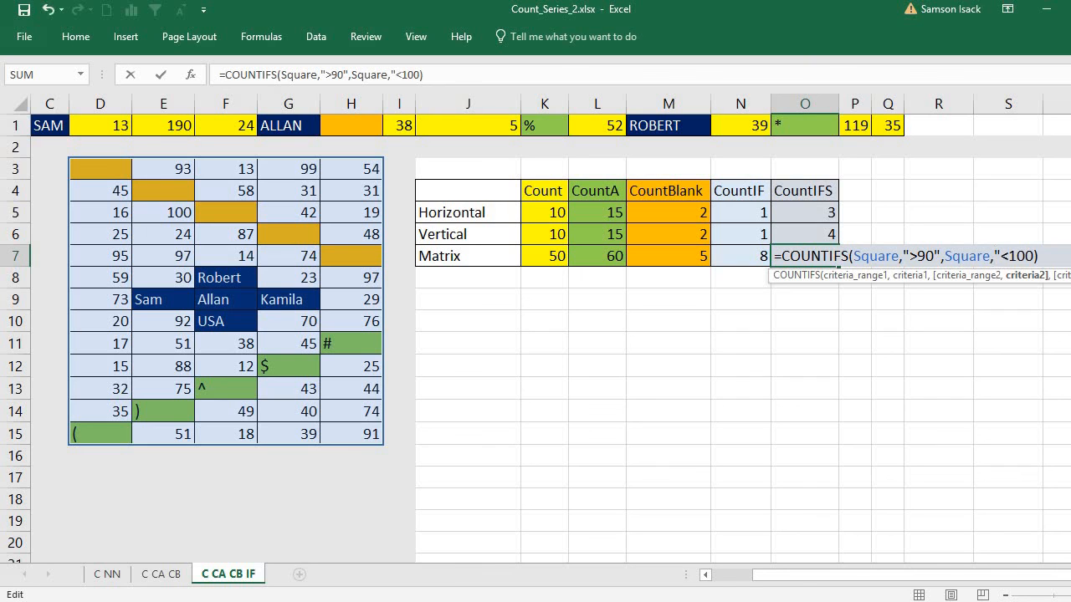
key(Right)
key(Right)
key(Right)
key(Right)
key(Return)
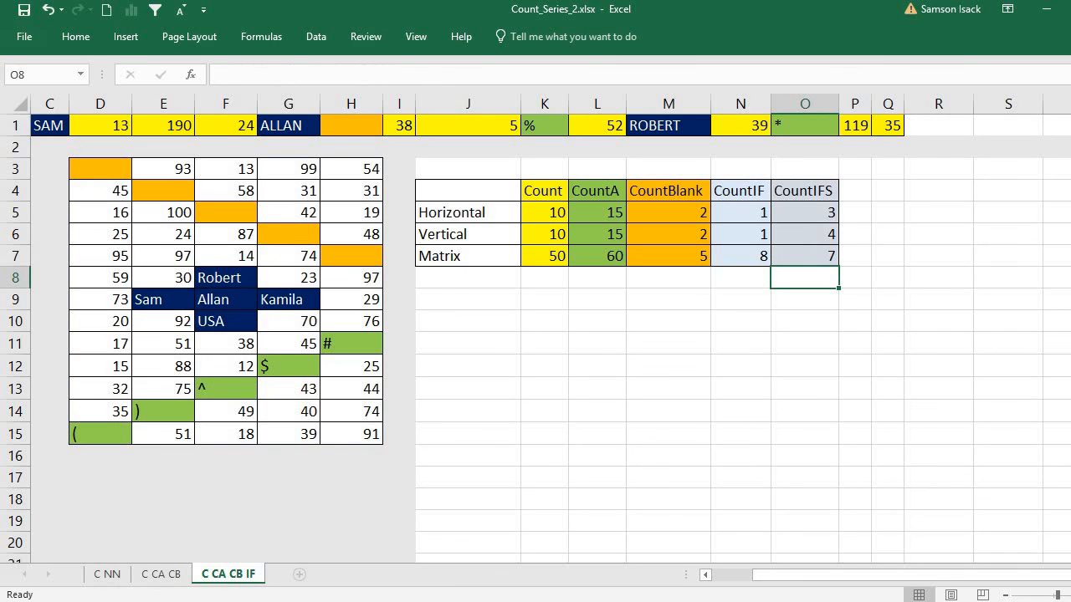
Step: Review the COUNTIFS formula in O7 and the five function headings in K4:O4
click(793, 255)
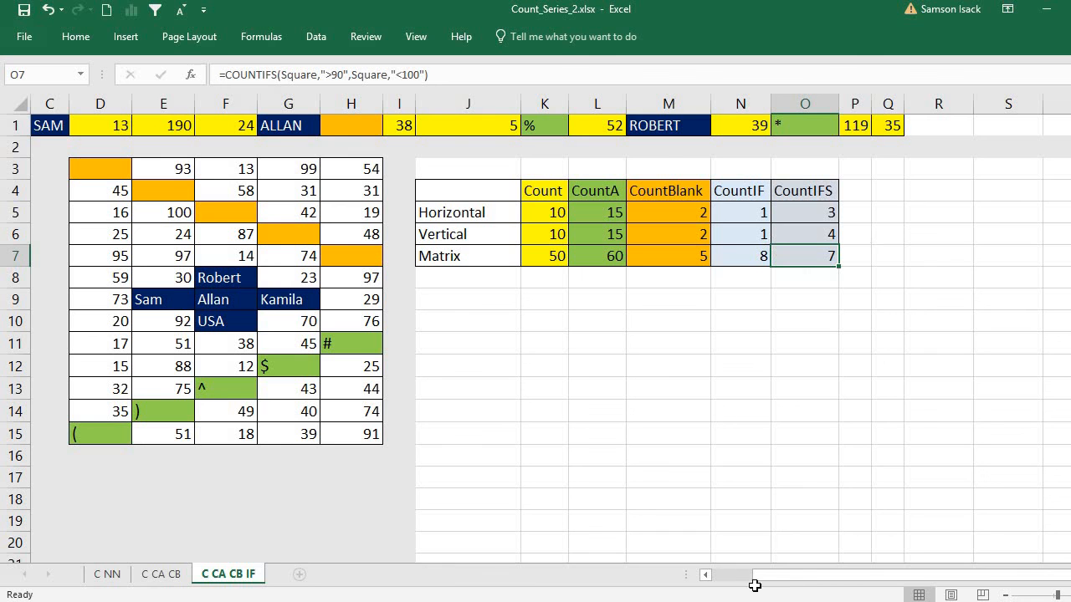
click(705, 576)
click(705, 575)
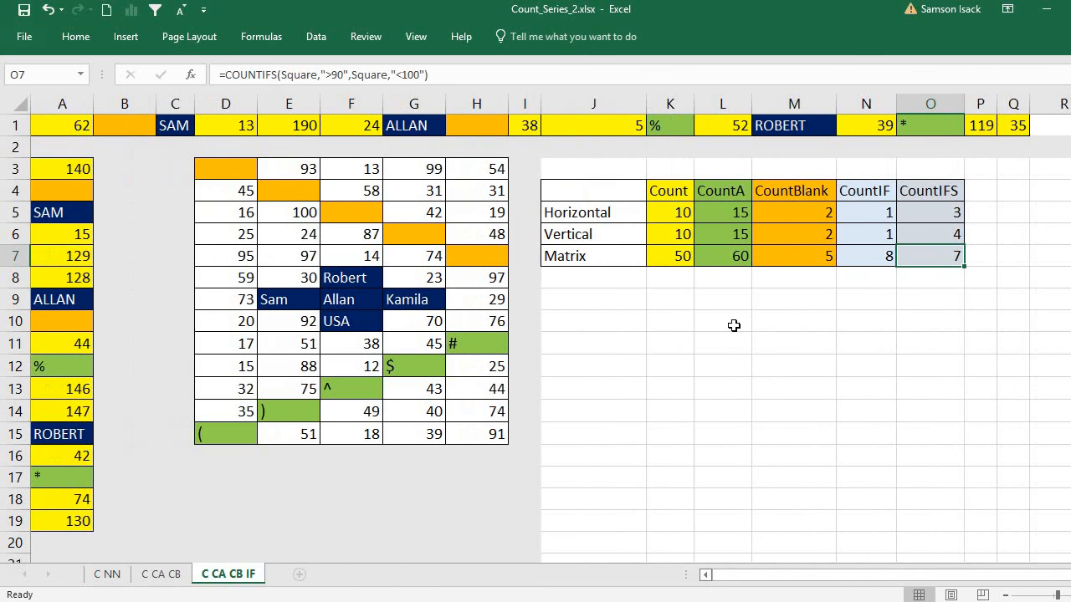
click(681, 186)
click(710, 190)
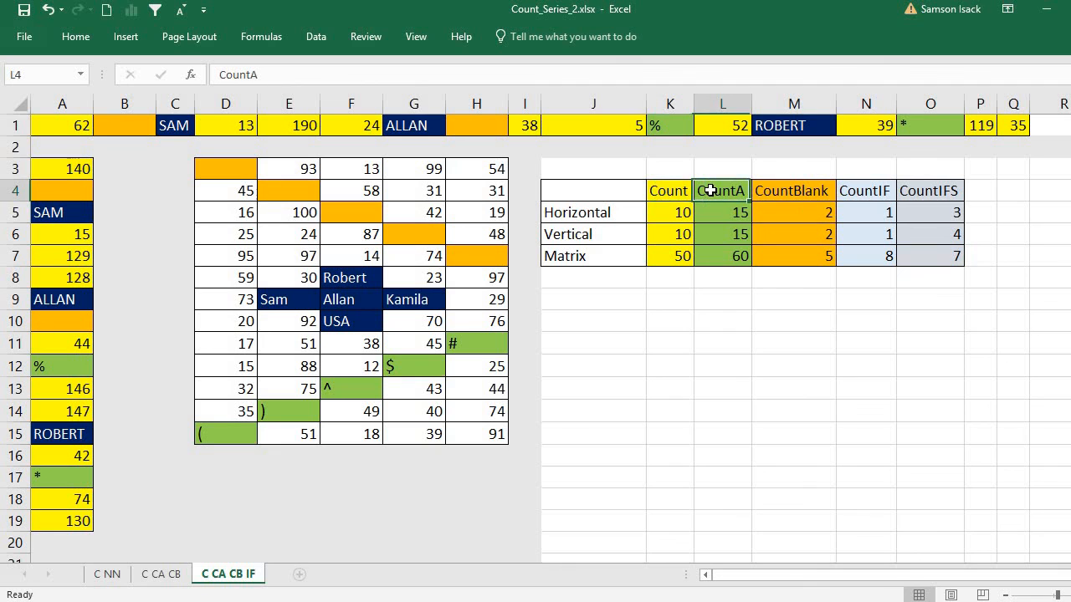
click(778, 192)
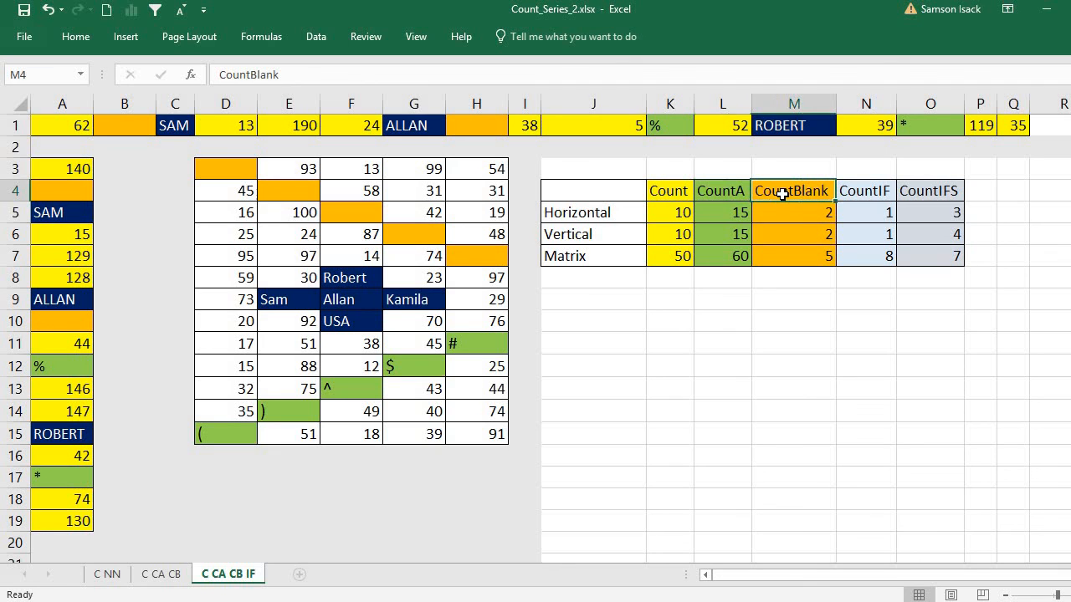
click(864, 190)
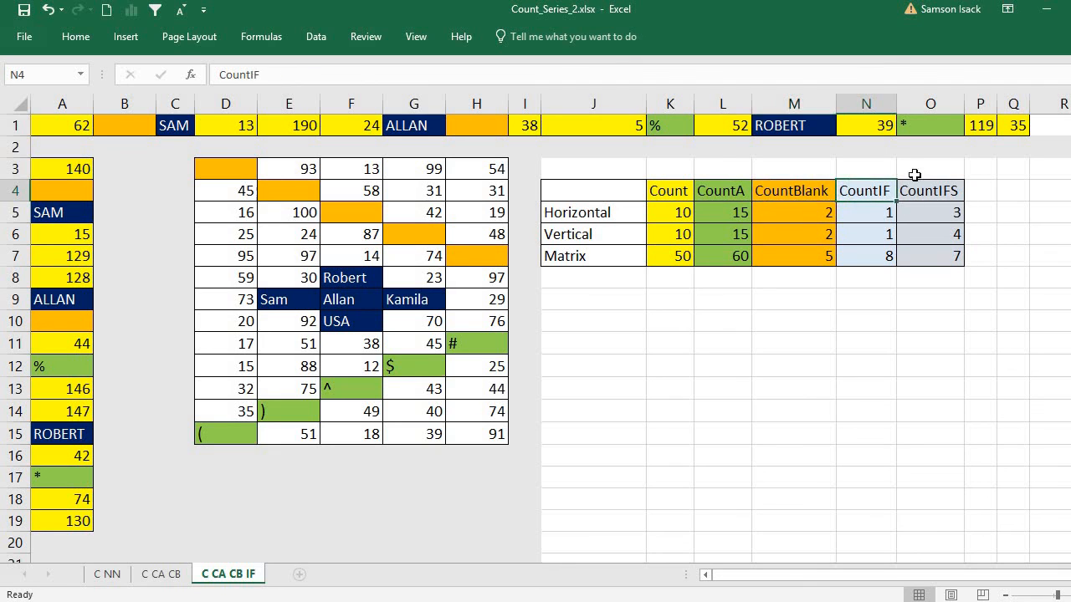
click(959, 193)
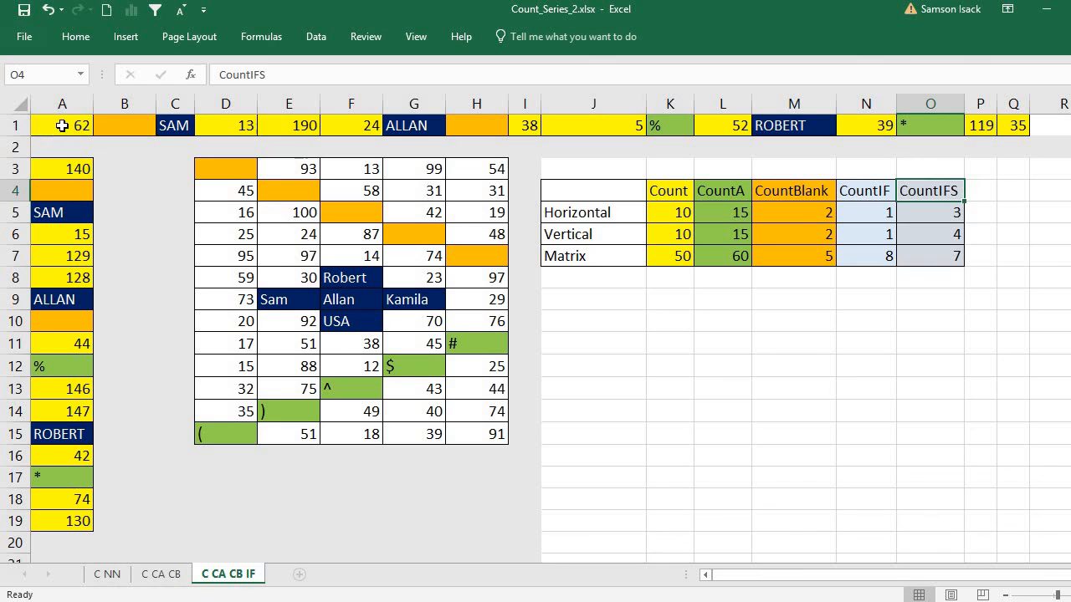
Step: Review the three source ranges: the row A1:Q1, the column of values from A3 down, and the matrix D3:H15
drag(60, 125, 1016, 126)
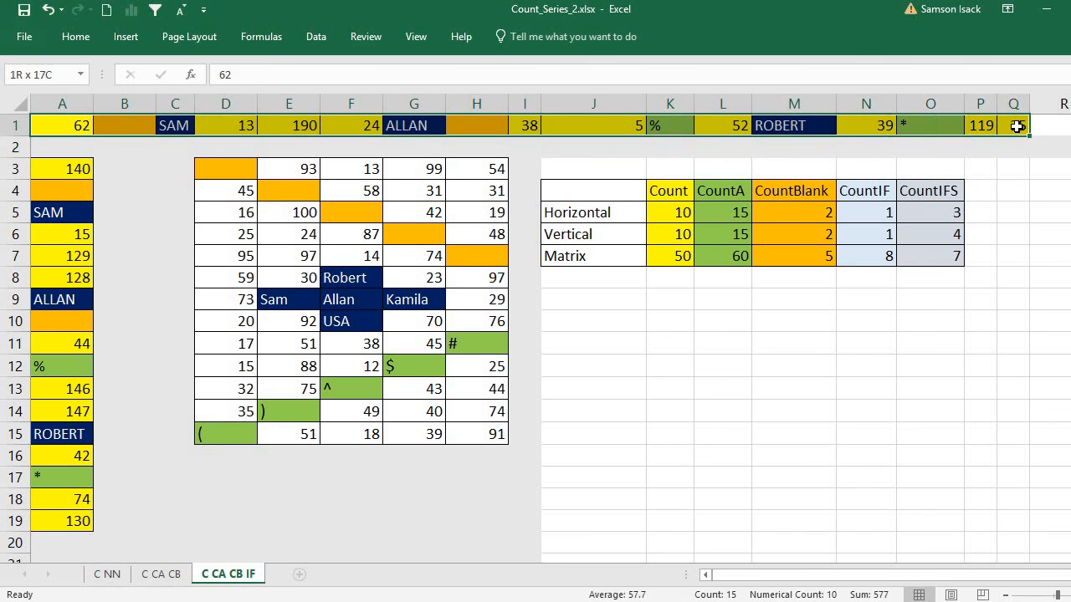
drag(81, 168, 62, 489)
drag(214, 172, 481, 428)
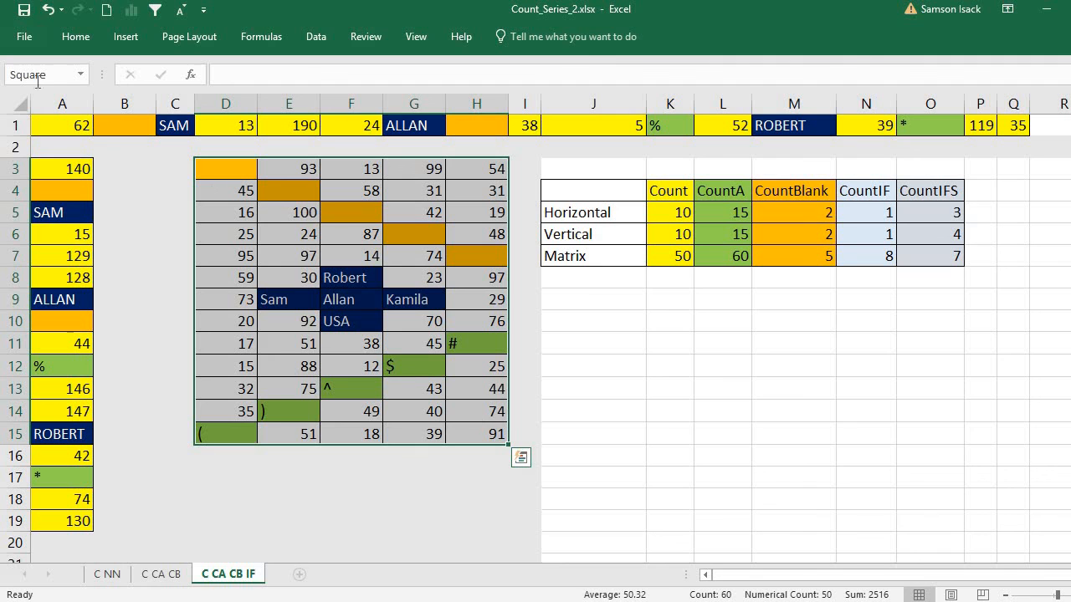
drag(55, 127, 1009, 131)
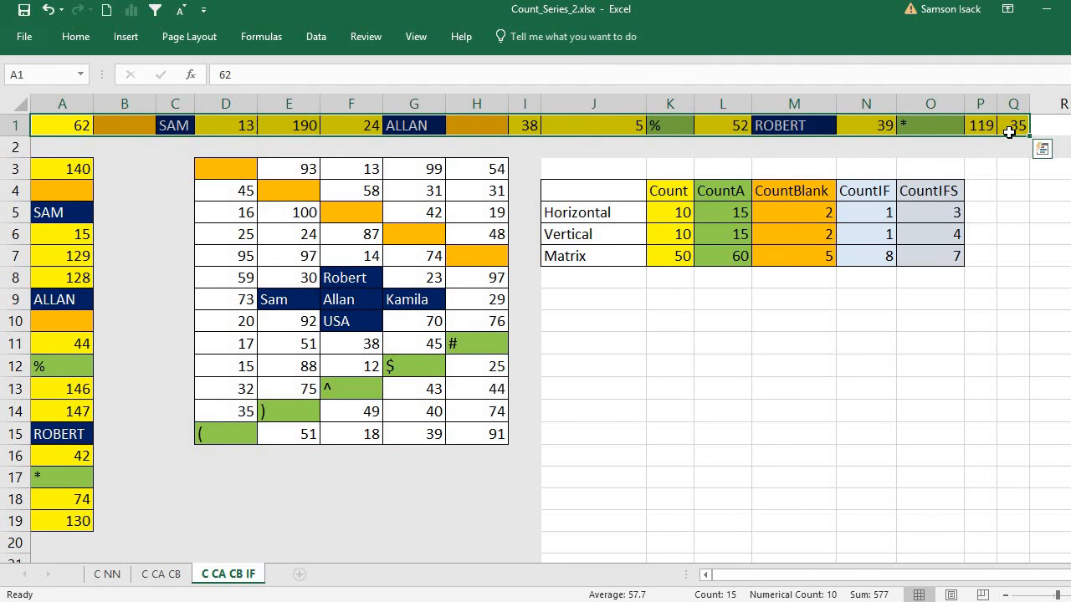
Step: Review the Matrix row's formulas, comparing the COUNTIF in N7 with the COUNTIFS in O7
click(746, 254)
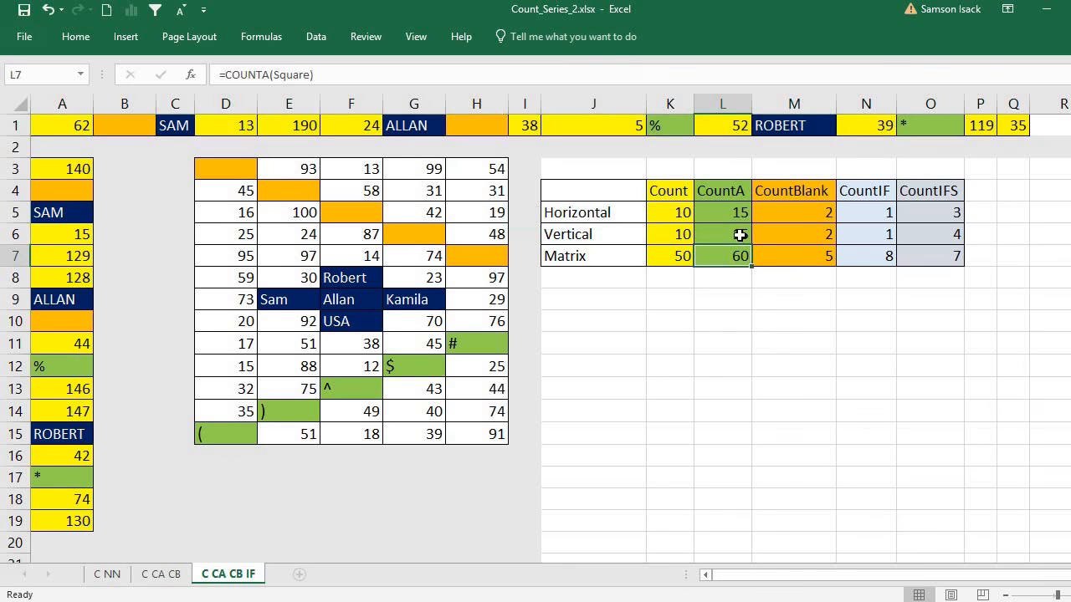
click(877, 254)
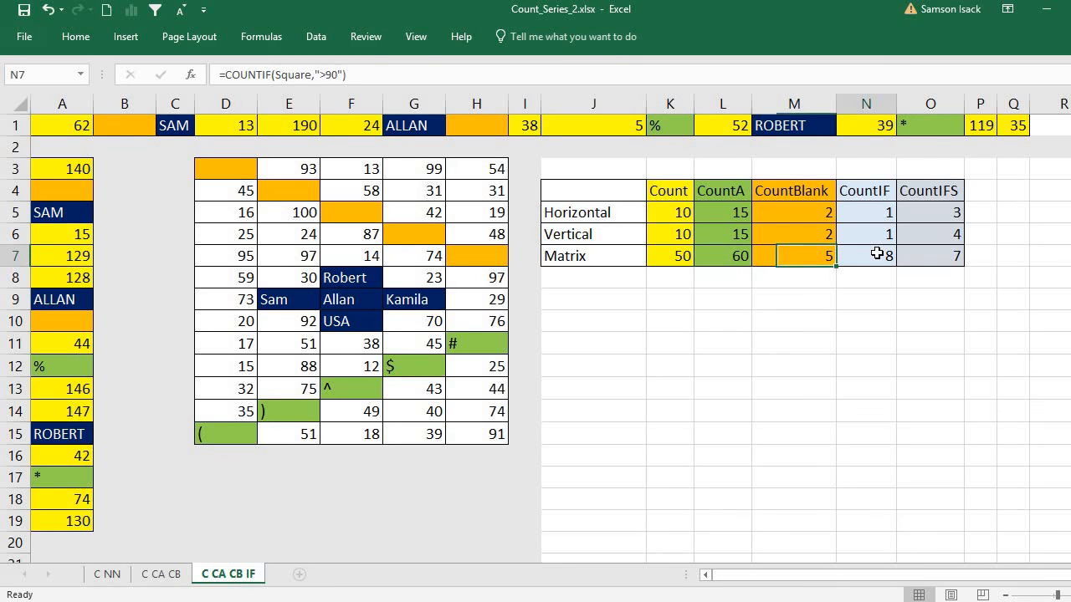
click(917, 262)
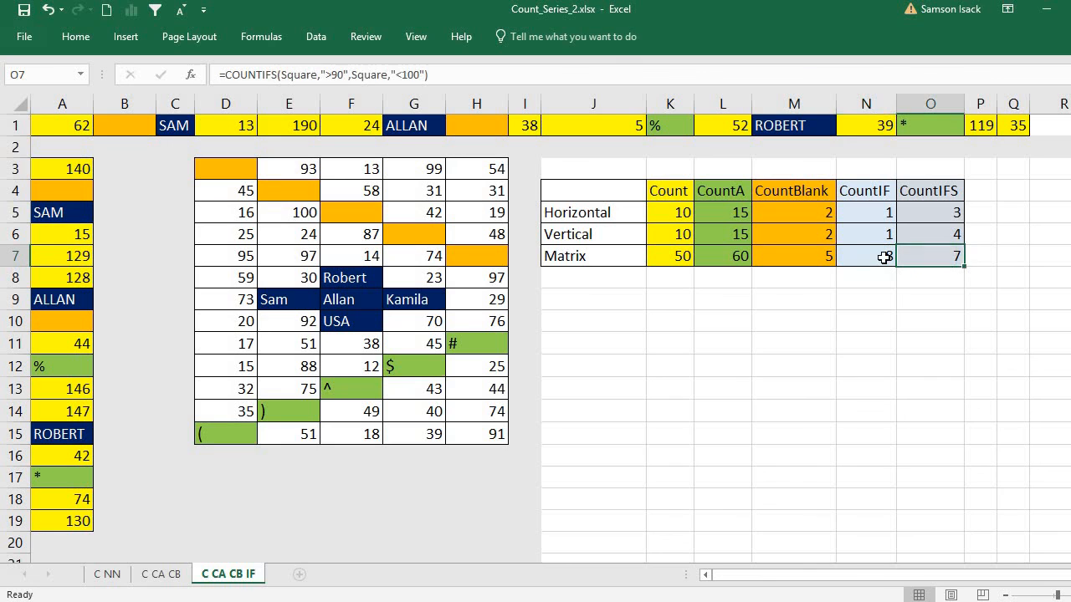
click(884, 258)
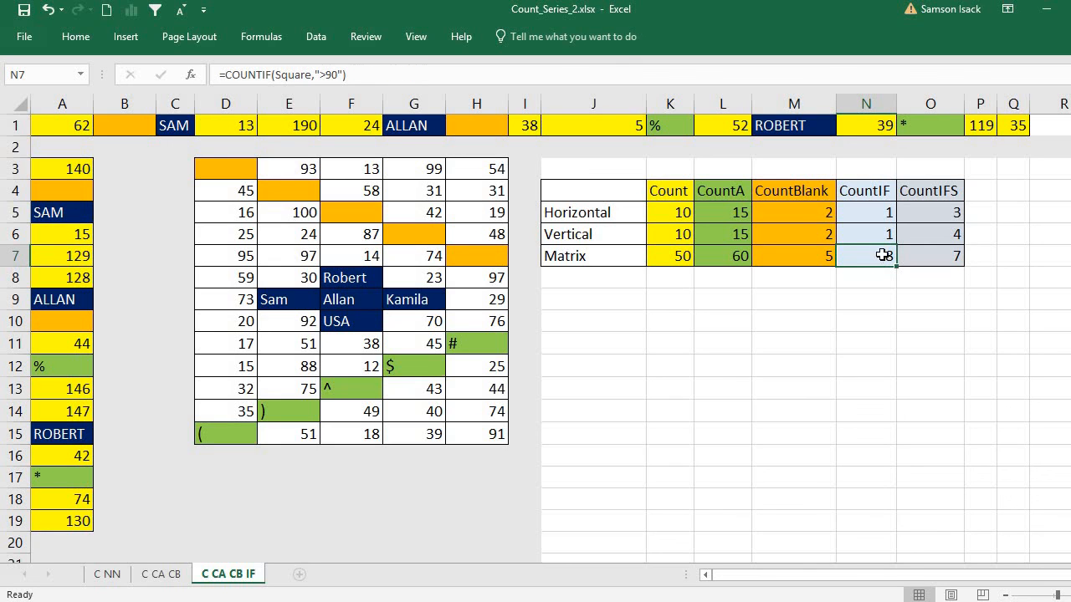
click(931, 255)
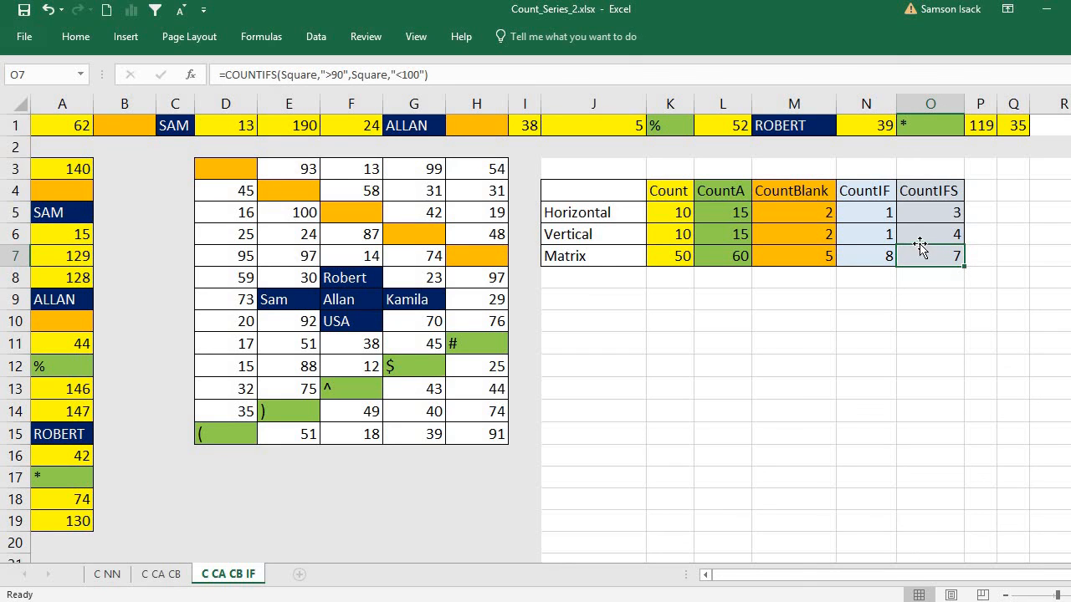
Step: Compare the CountIF and CountIFS columns in N4:O7, and look at the CountBlank heading
click(882, 191)
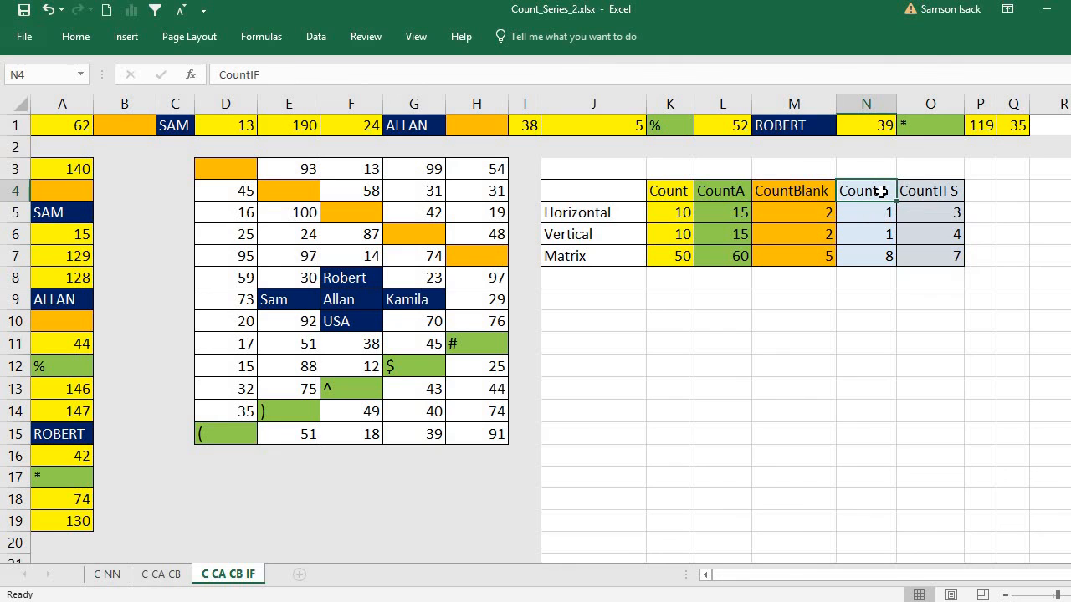
drag(882, 191, 887, 255)
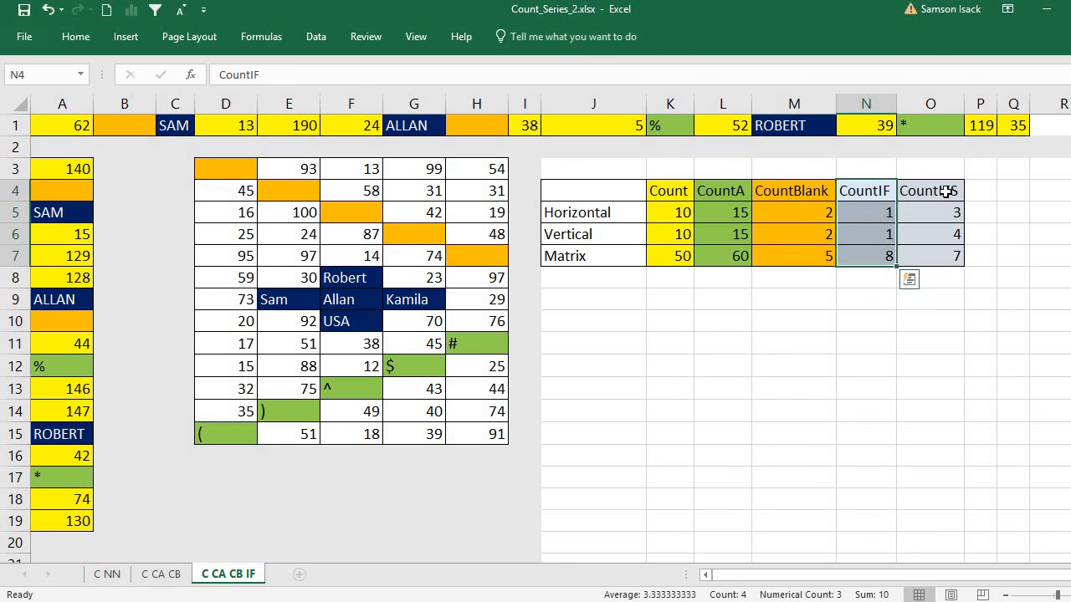
drag(940, 192, 943, 254)
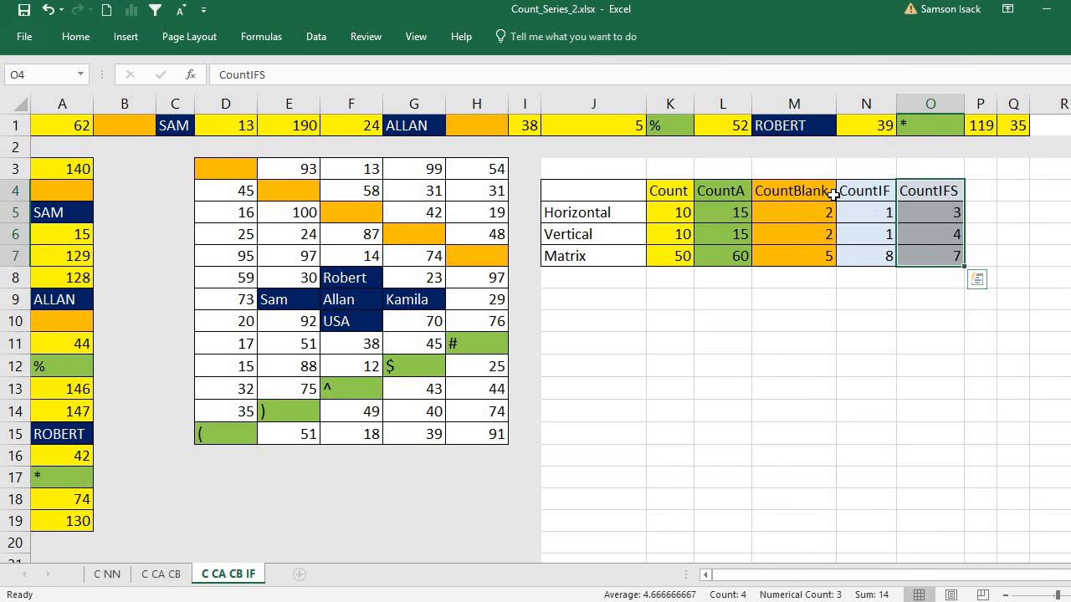
click(796, 193)
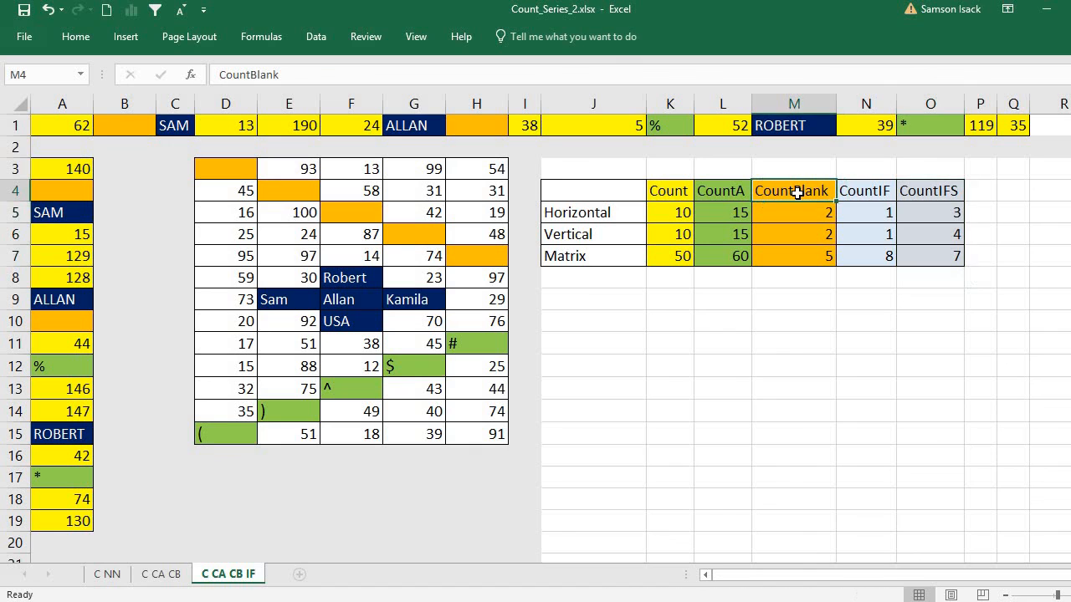